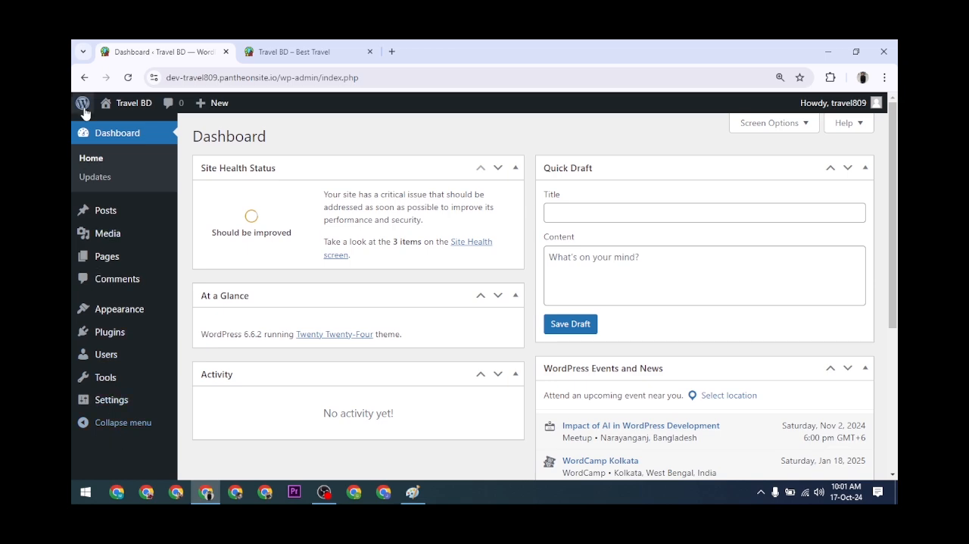
# Switch to Paint to examine the website layout sketch's Header area, and return to the WordPress dashboard.
pyautogui.click(412, 493)
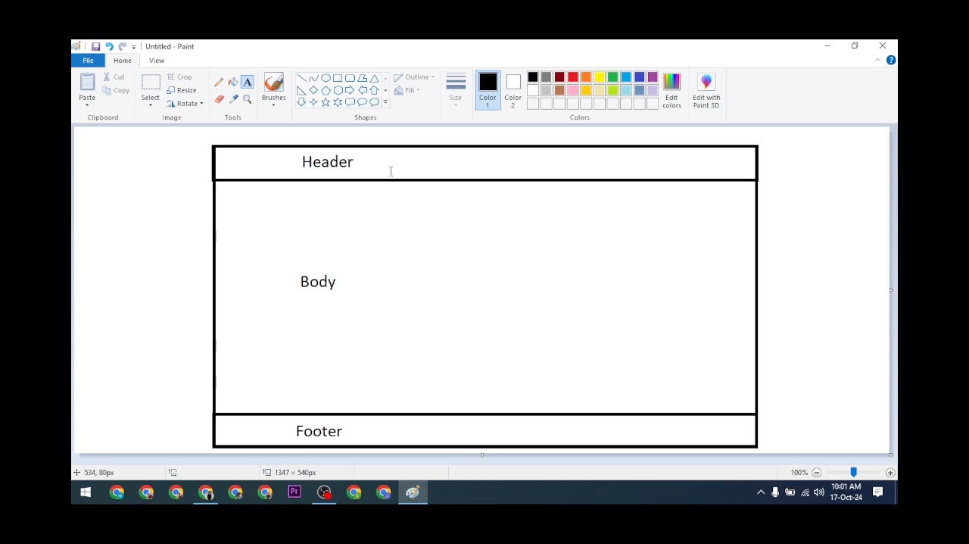
pyautogui.moveTo(363, 161); pyautogui.dragTo(183, 172)
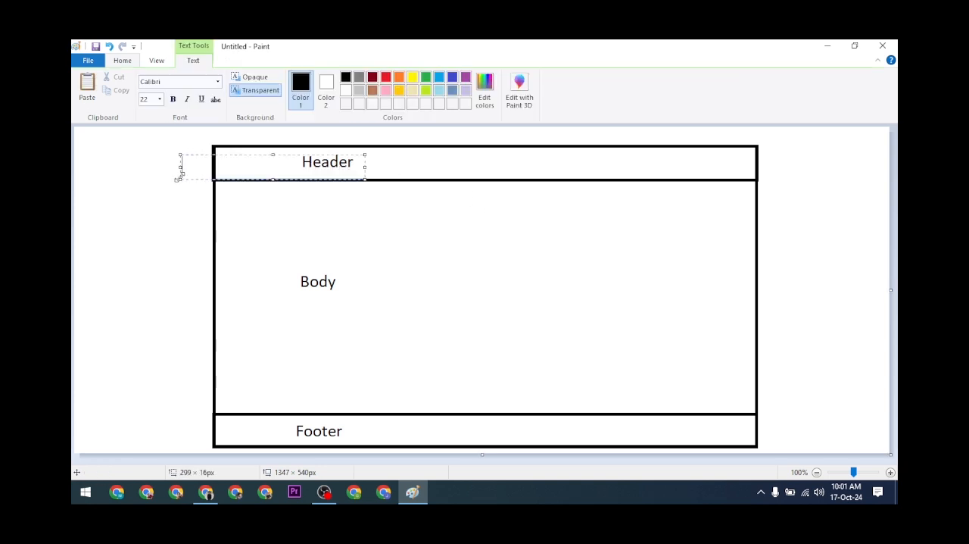
pyautogui.click(577, 161)
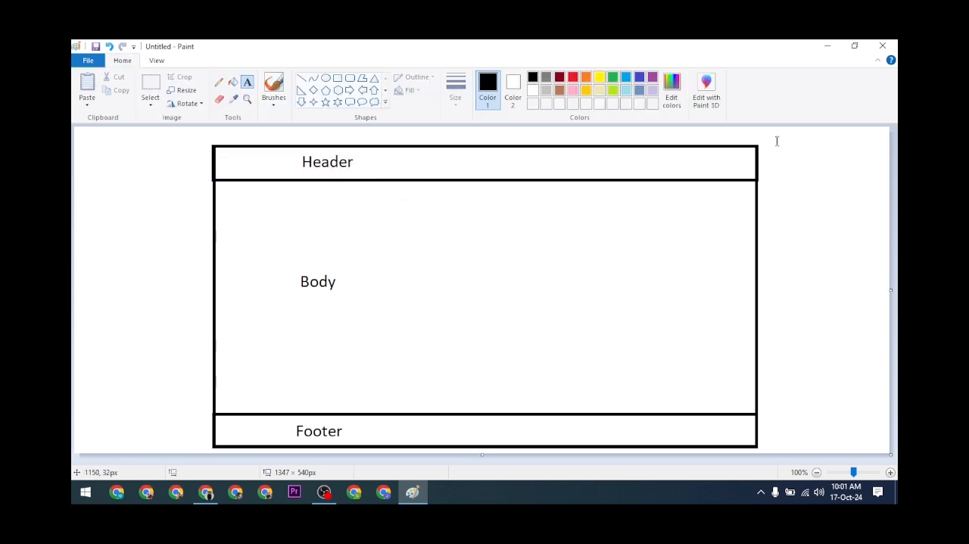
pyautogui.click(822, 43)
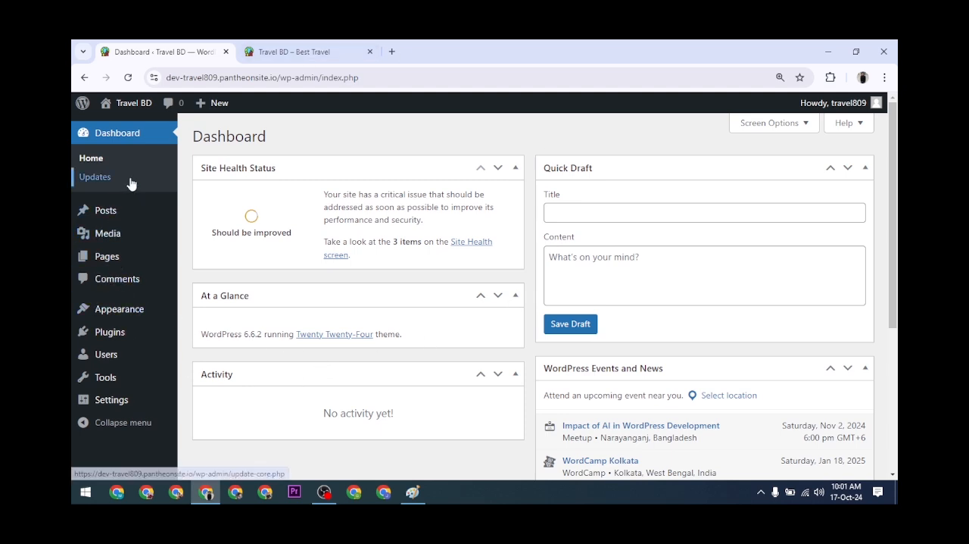
# Look over the Travel BD site's live home page and return to the WordPress dashboard.
pyautogui.moveTo(132, 269)
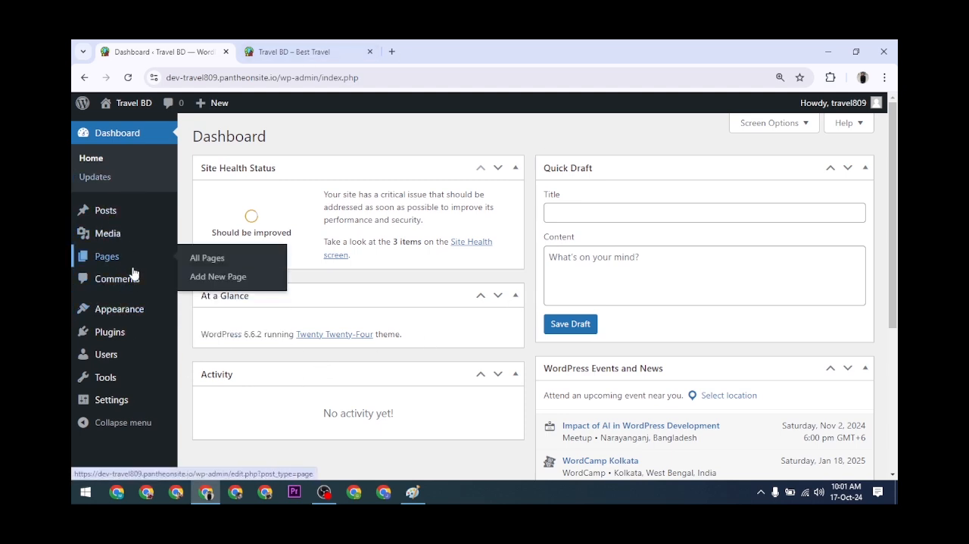
pyautogui.click(285, 51)
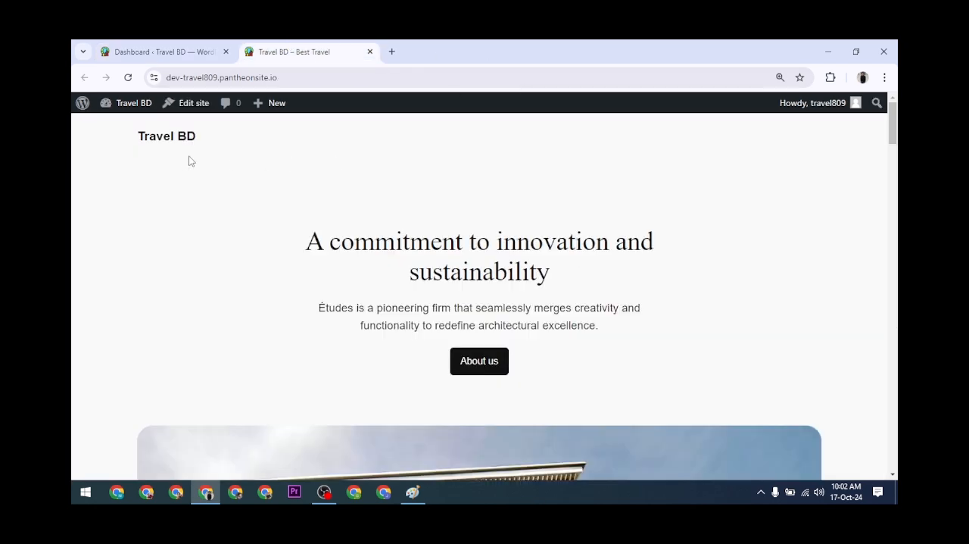
pyautogui.scroll(-3, 439, 290)
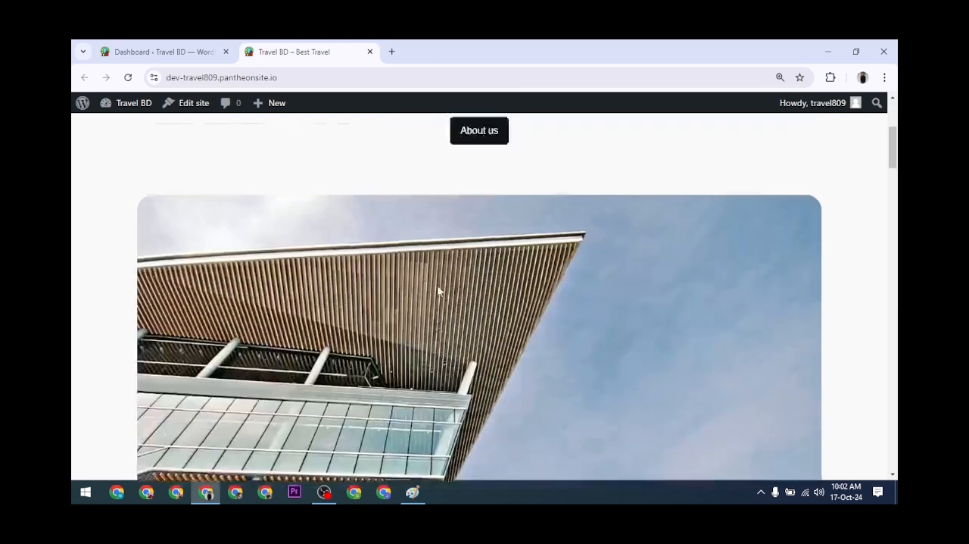
pyautogui.scroll(3, 436, 290)
pyautogui.scroll(-3, 281, 254)
pyautogui.scroll(3, 281, 253)
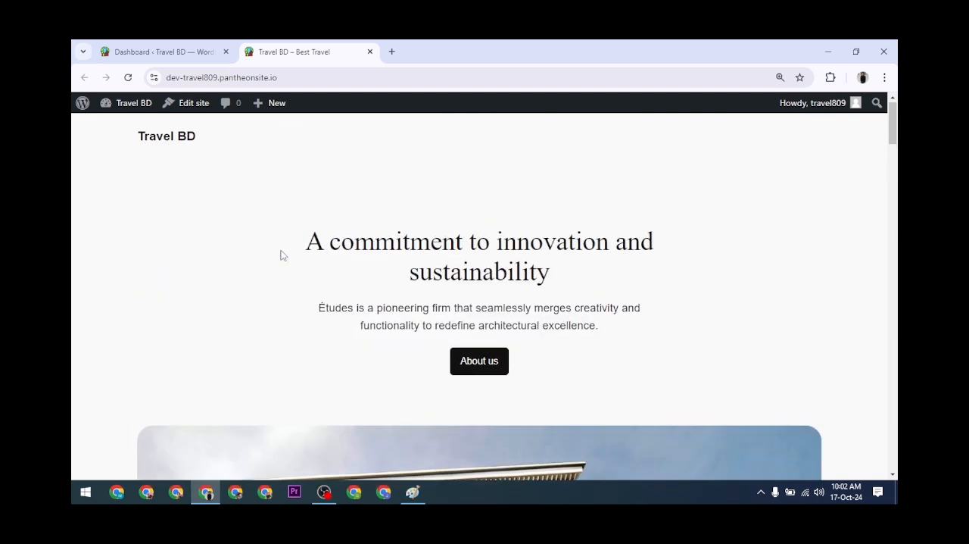
pyautogui.click(153, 47)
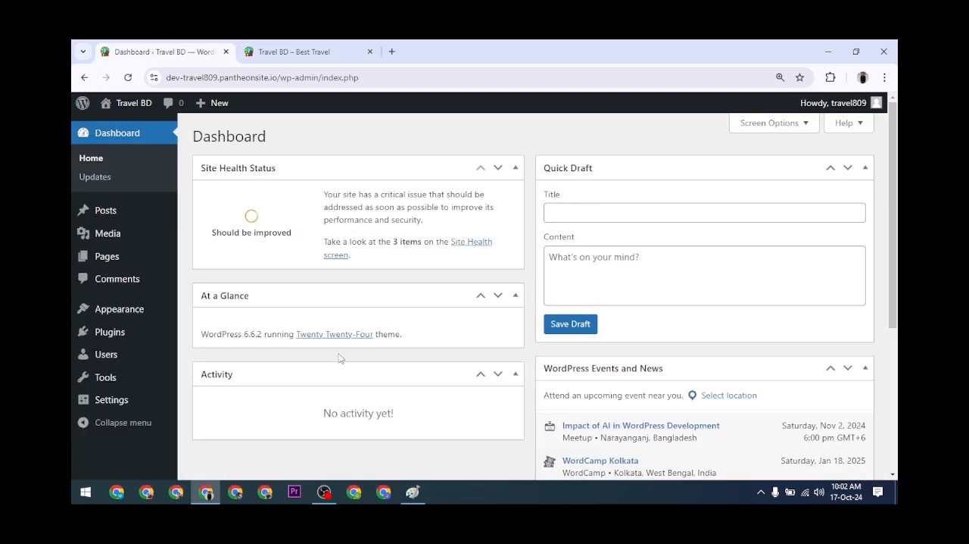
# Go to adding a new theme for the site and search the theme library for "astra".
pyautogui.moveTo(126, 312)
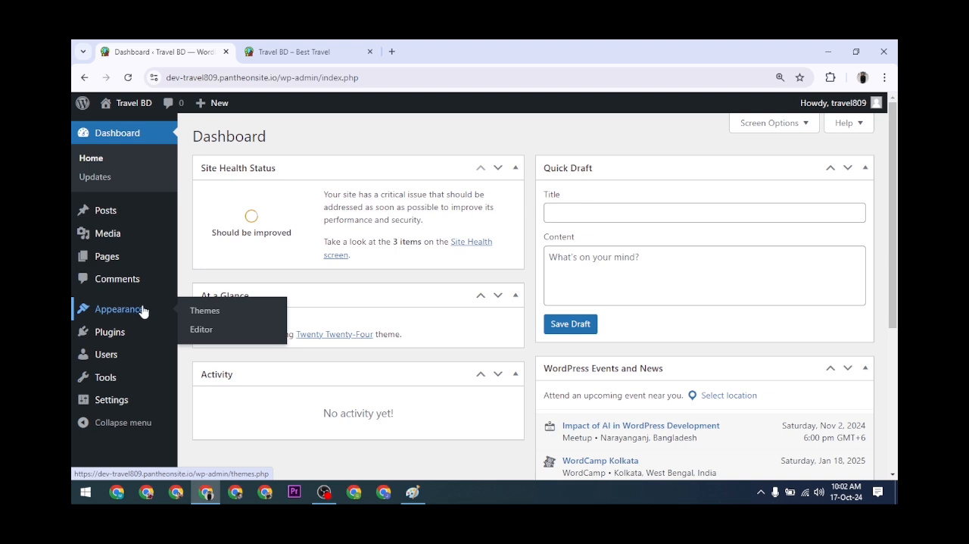
pyautogui.click(122, 313)
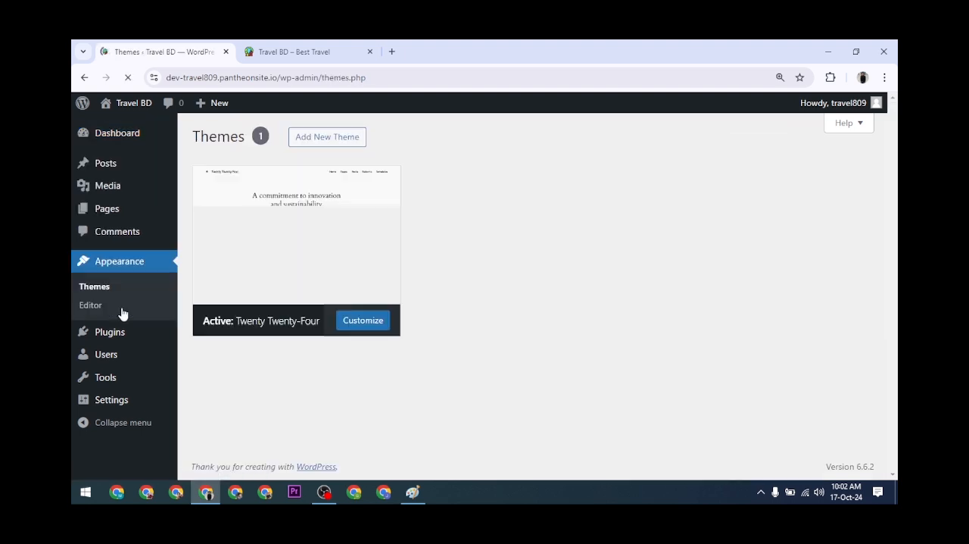
pyautogui.click(327, 138)
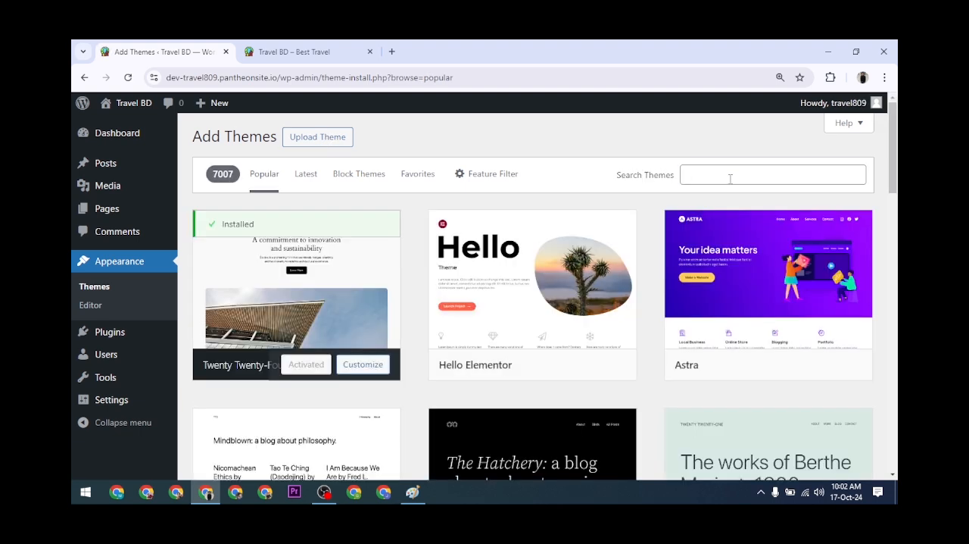
pyautogui.click(730, 178)
pyautogui.write('as')
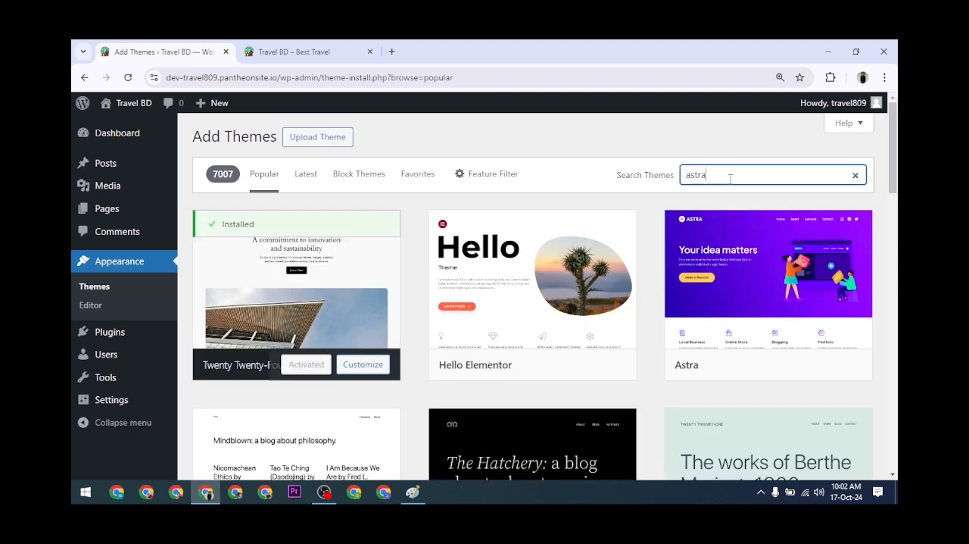
pyautogui.write('tra')
# Install the Astra theme from the search results and activate it.
pyautogui.moveTo(329, 318)
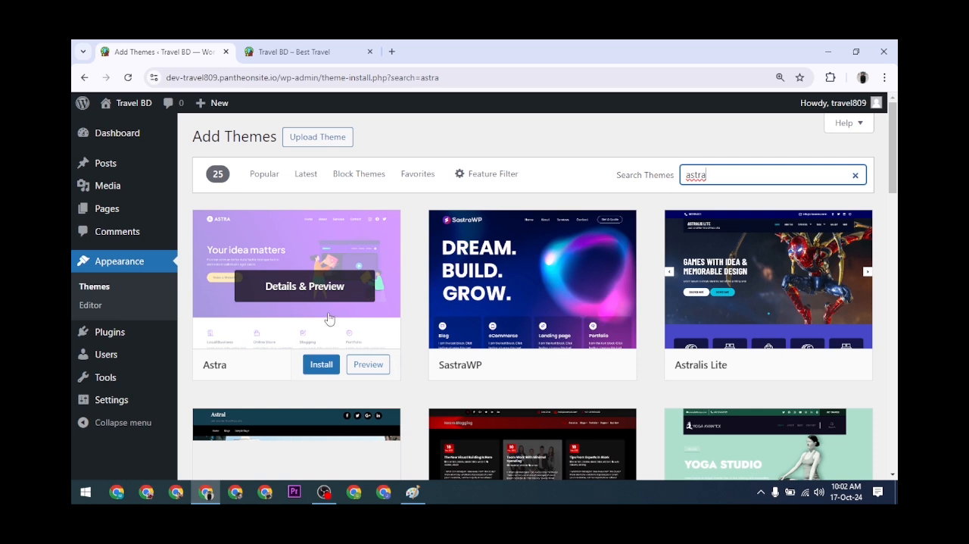
pyautogui.click(322, 365)
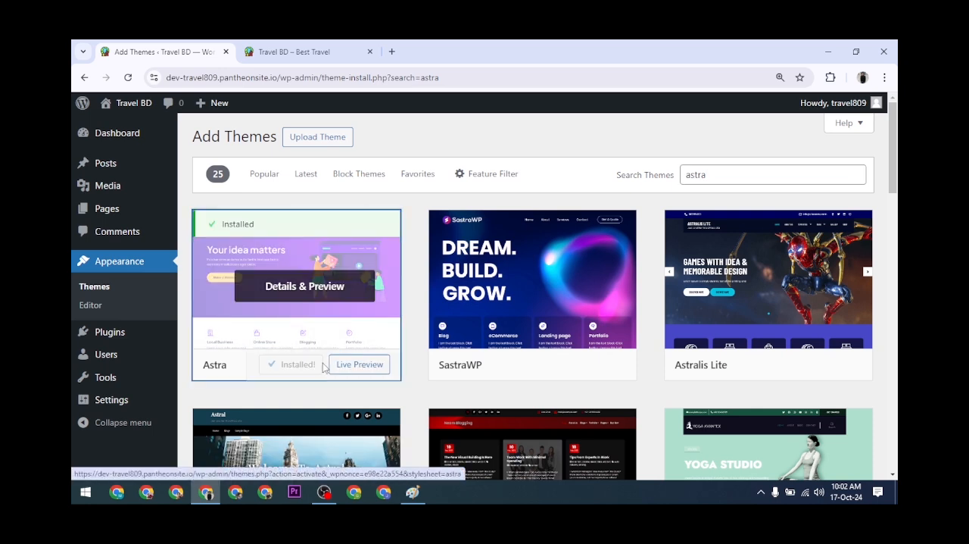
pyautogui.click(297, 367)
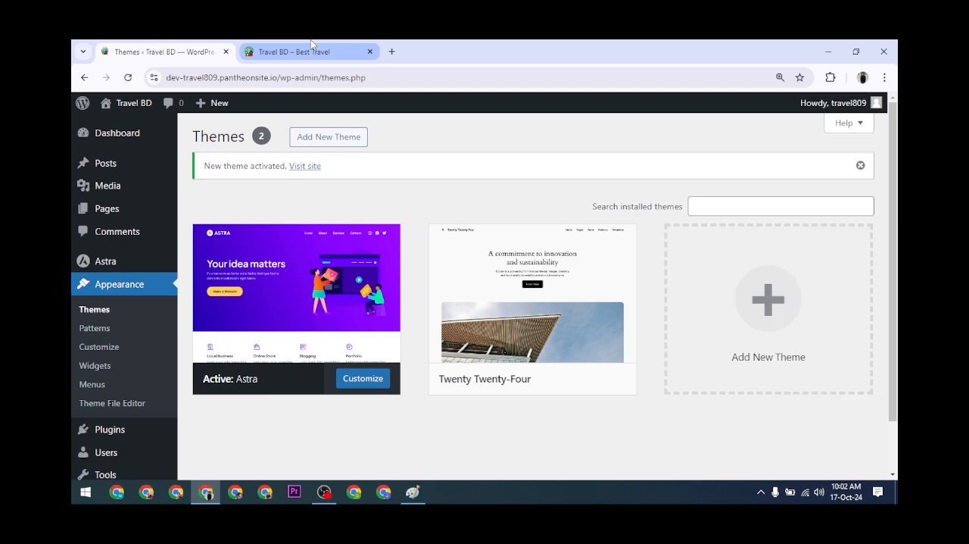
# Delete the inactive Twenty Twenty-Four theme from the installed themes and confirm the deletion.
pyautogui.moveTo(310, 45)
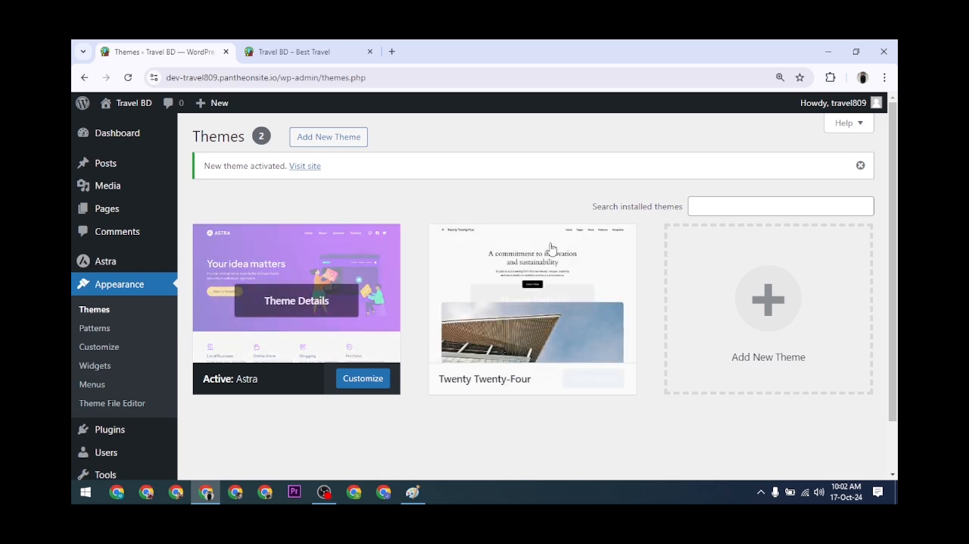
pyautogui.click(589, 258)
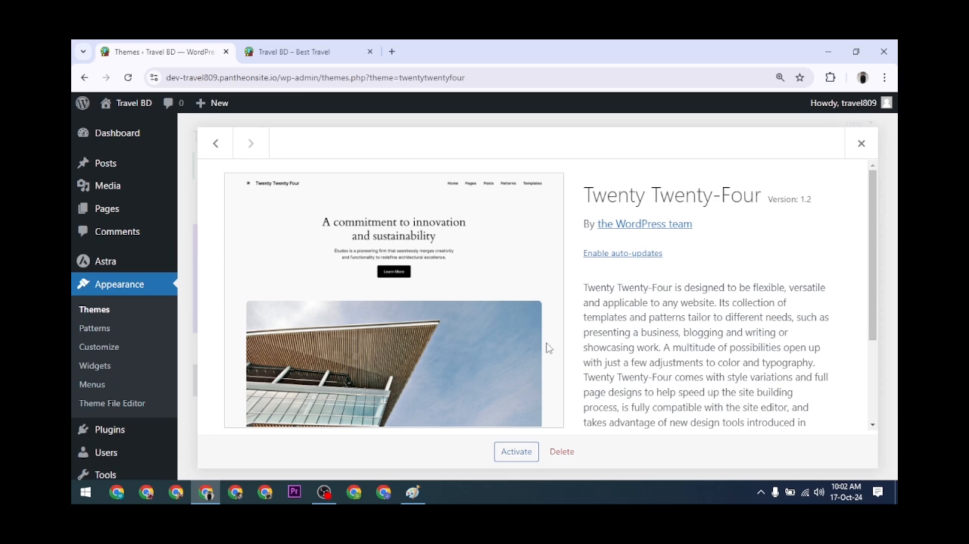
pyautogui.click(574, 453)
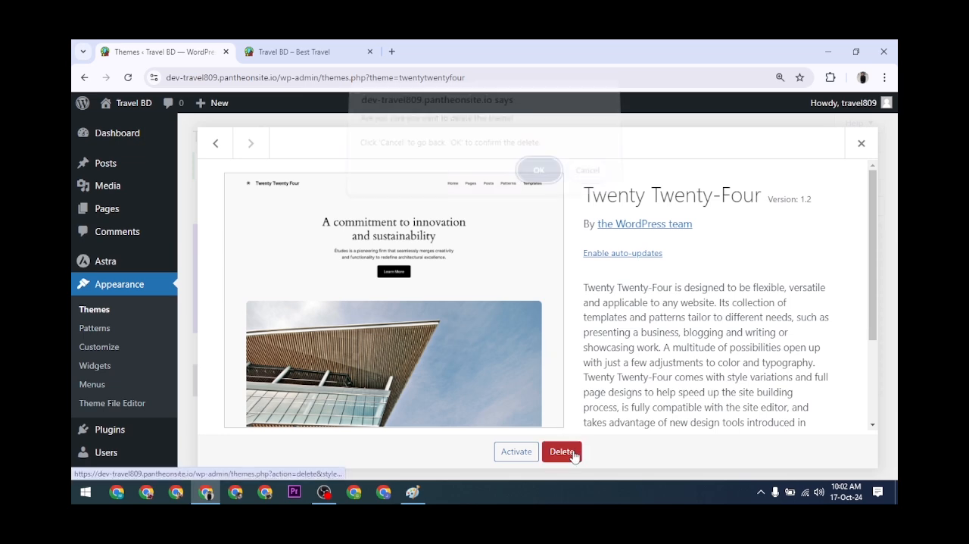
pyautogui.click(541, 179)
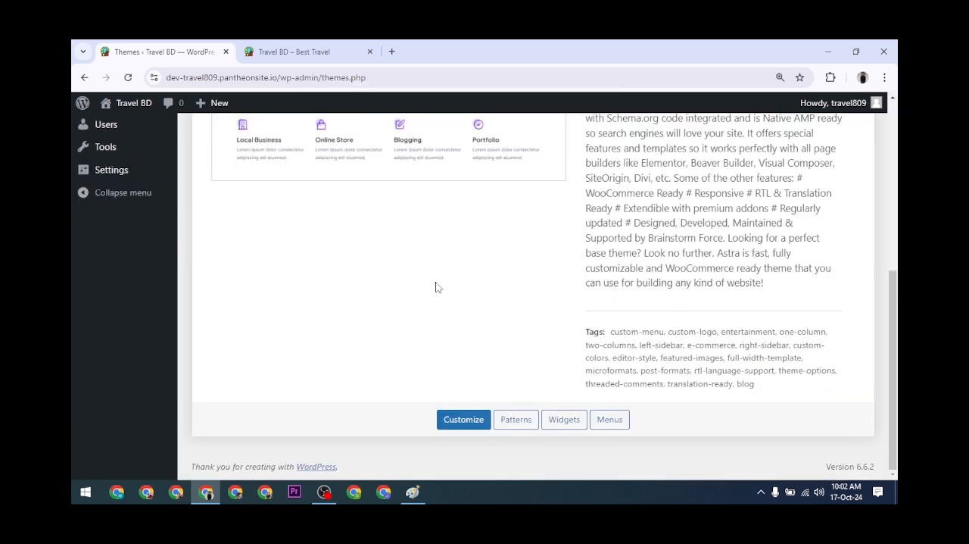
pyautogui.scroll(5, 437, 284)
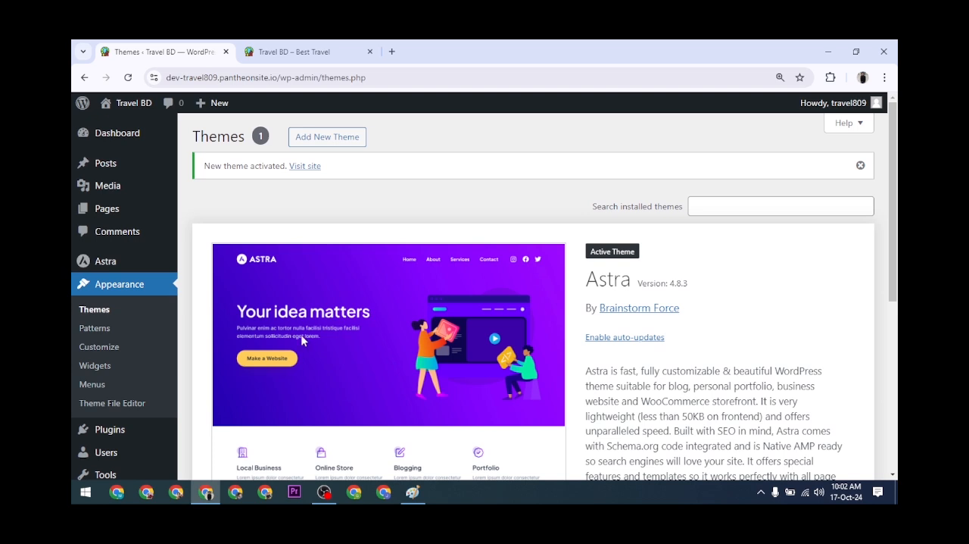
# Reload the Travel BD live site, examine its header under the Astra theme, and return to the theme administration.
pyautogui.click(291, 52)
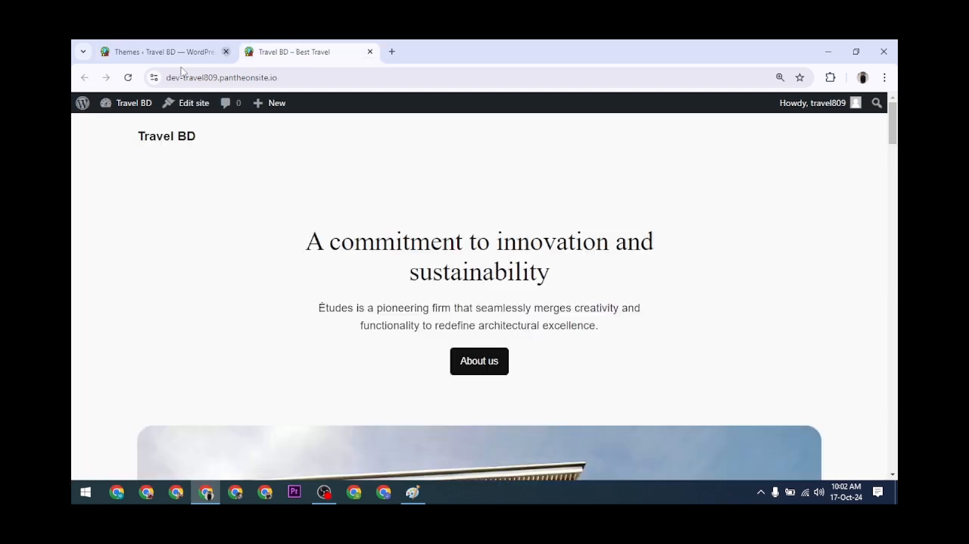
pyautogui.click(128, 79)
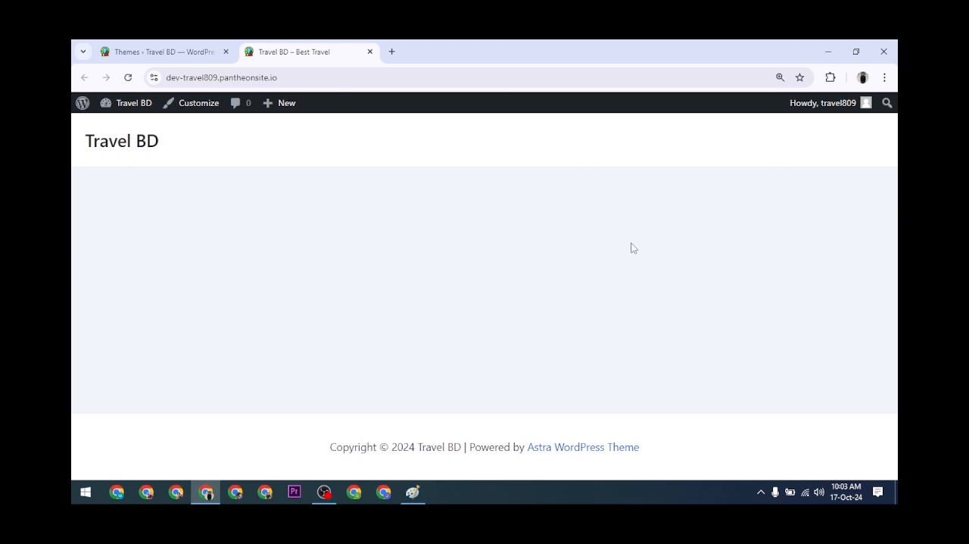
pyautogui.moveTo(96, 154); pyautogui.dragTo(489, 141)
pyautogui.click(133, 46)
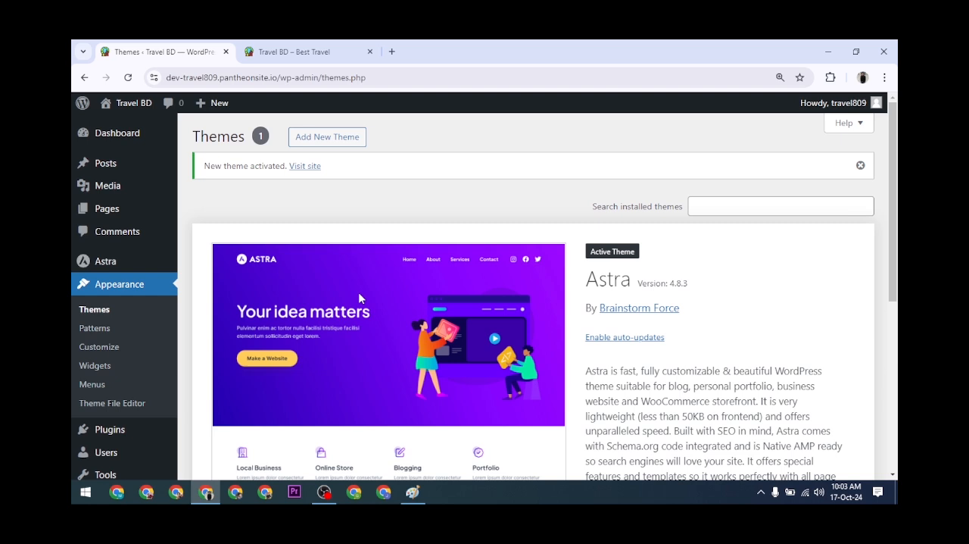
pyautogui.click(315, 45)
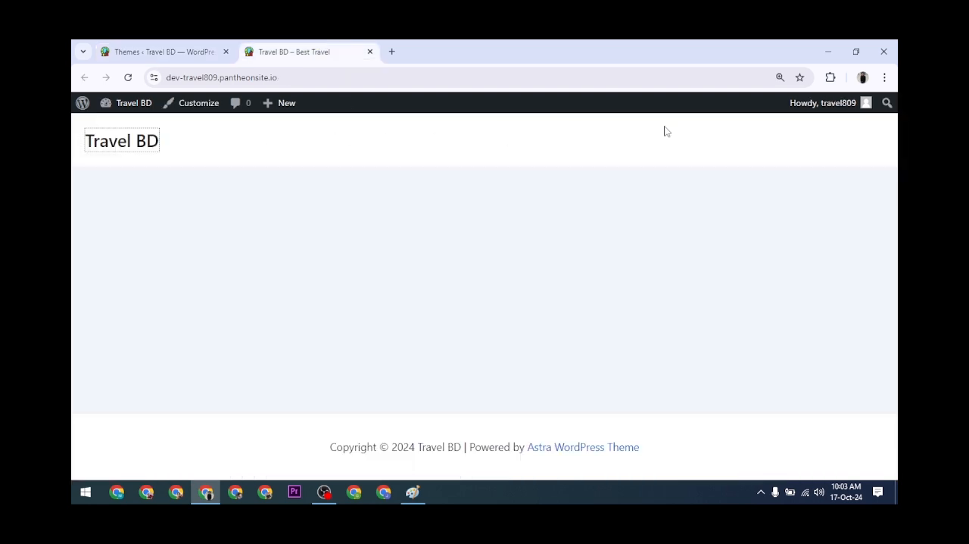
pyautogui.click(736, 124)
pyautogui.click(157, 47)
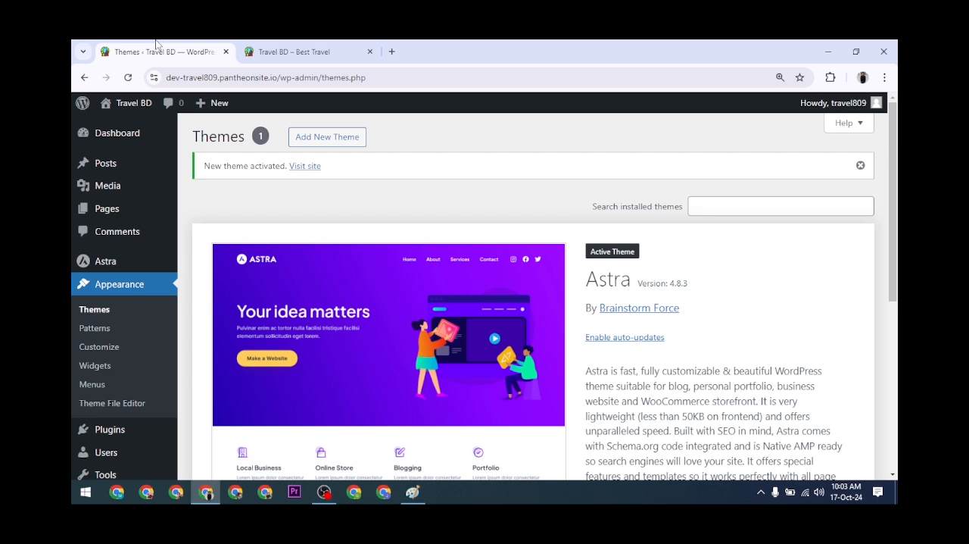
# Show the list of all pages and open a new-page editor in a separate browser tab.
pyautogui.moveTo(120, 216)
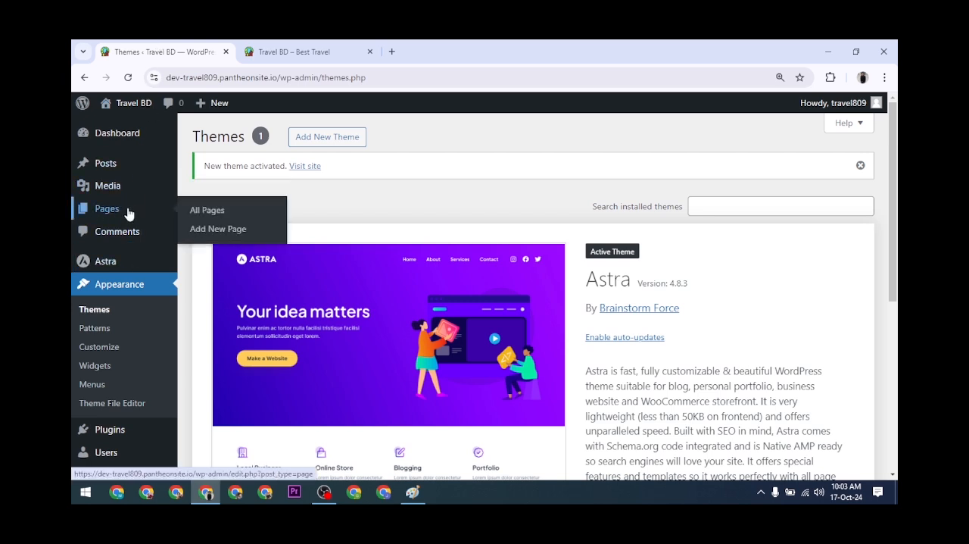
pyautogui.click(216, 209)
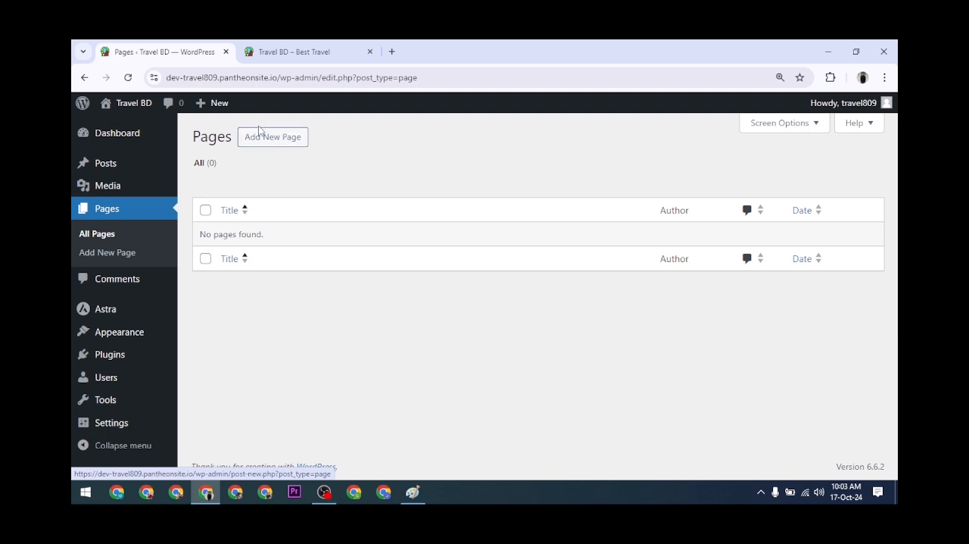
pyautogui.keyDown('ctrl'); pyautogui.click(259, 137); pyautogui.keyUp('ctrl')
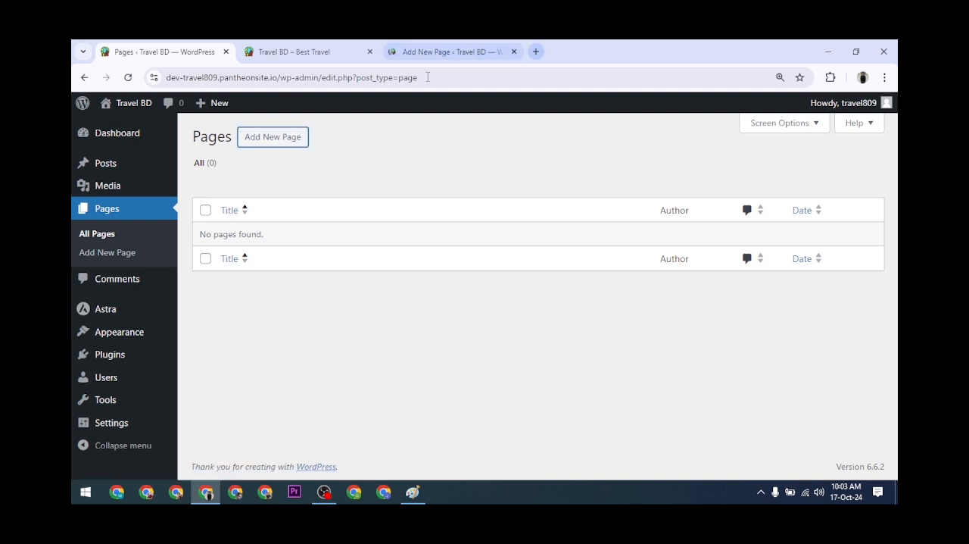
# Open four more new-page editors in separate browser tabs and switch through each of them.
pyautogui.keyDown('ctrl'); pyautogui.click(278, 137); pyautogui.keyUp('ctrl')
pyautogui.keyDown('ctrl'); pyautogui.click(278, 137); pyautogui.keyUp('ctrl')
pyautogui.keyDown('ctrl'); pyautogui.click(277, 137); pyautogui.keyUp('ctrl')
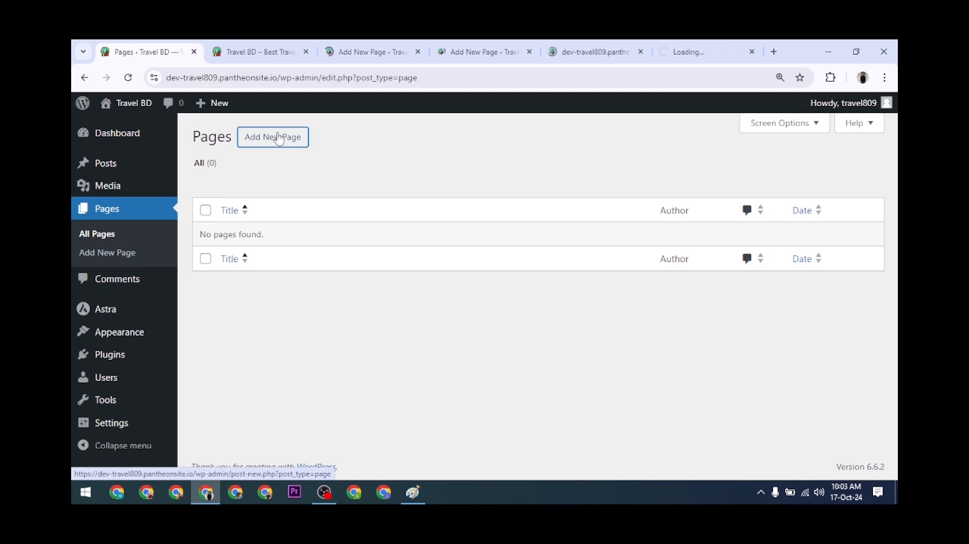
pyautogui.keyDown('ctrl'); pyautogui.click(278, 137); pyautogui.keyUp('ctrl')
pyautogui.click(347, 56)
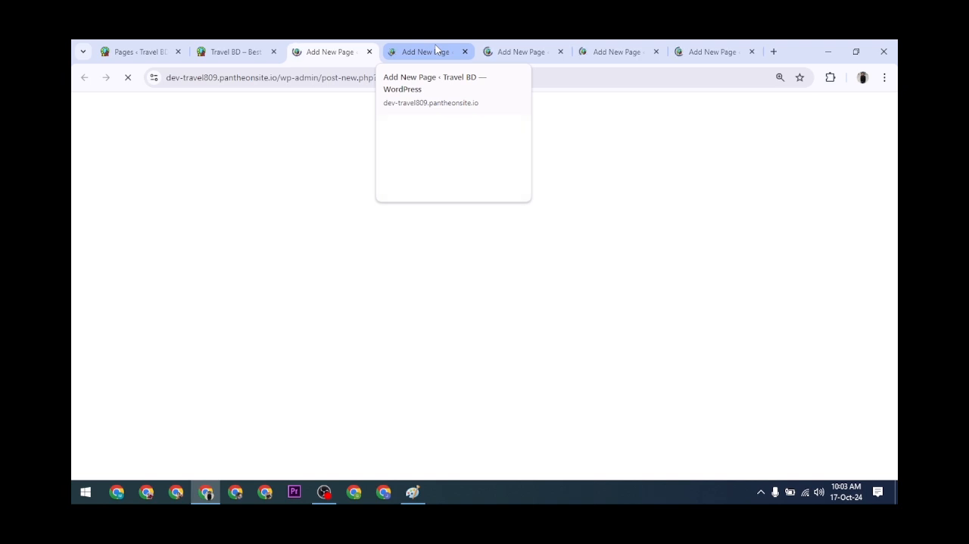
pyautogui.click(444, 48)
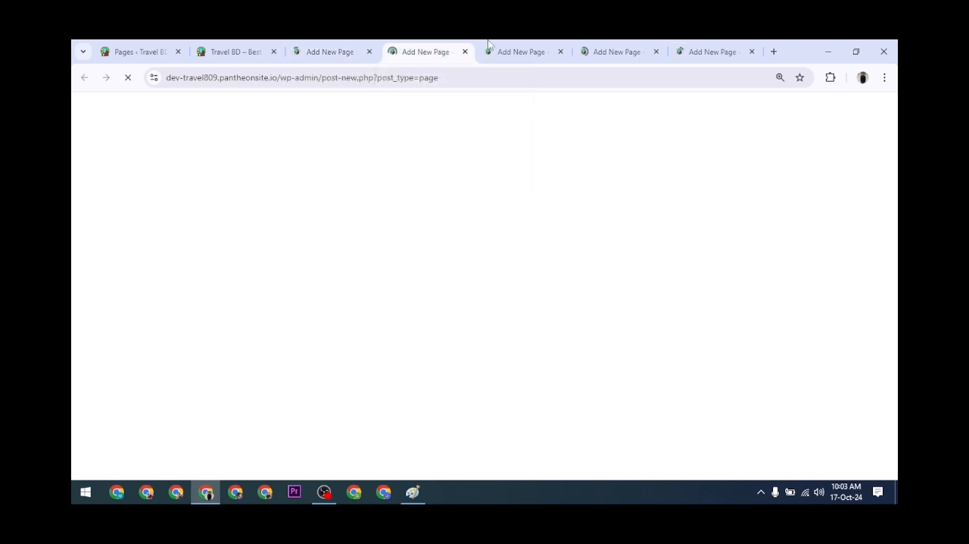
pyautogui.click(527, 48)
pyautogui.click(611, 48)
pyautogui.click(688, 50)
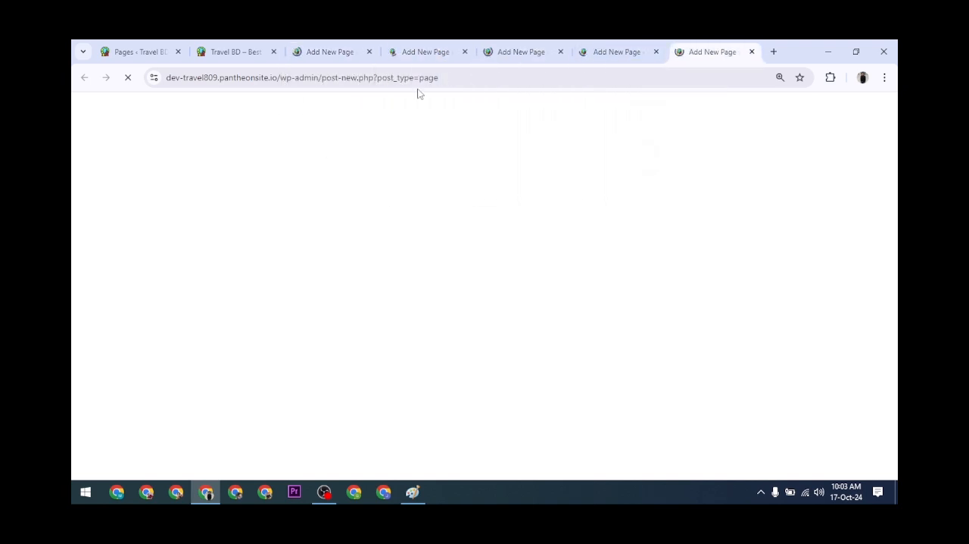
# Close the surplus new-page tabs, keeping a single new-page editor open.
pyautogui.click(465, 52)
pyautogui.click(465, 52)
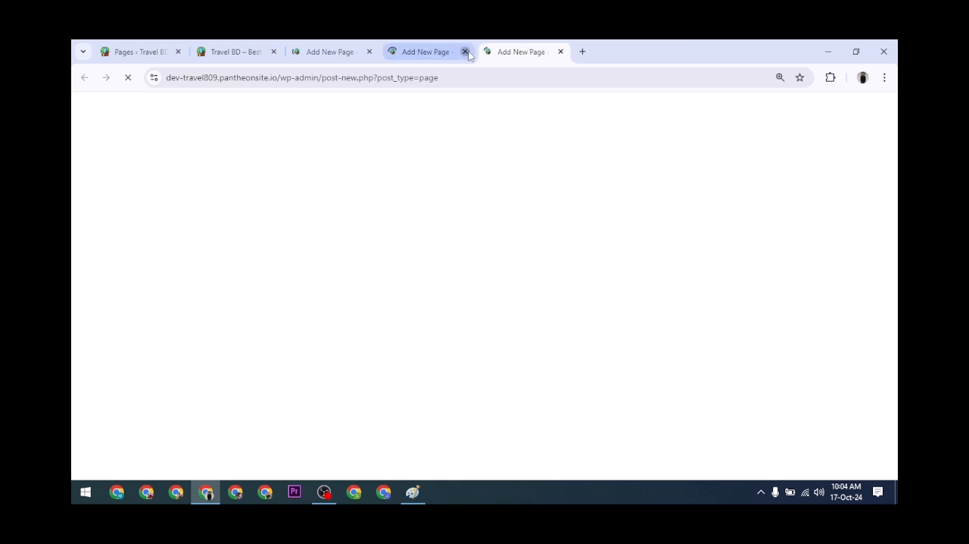
pyautogui.click(465, 51)
pyautogui.click(465, 52)
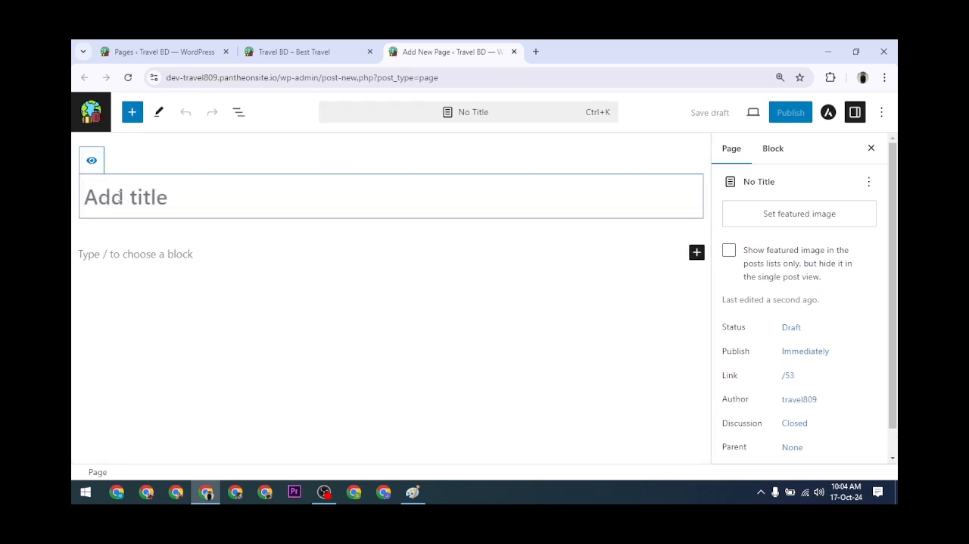
# Title the new page "Home", publish it, and close its editor tab.
pyautogui.write('Home')
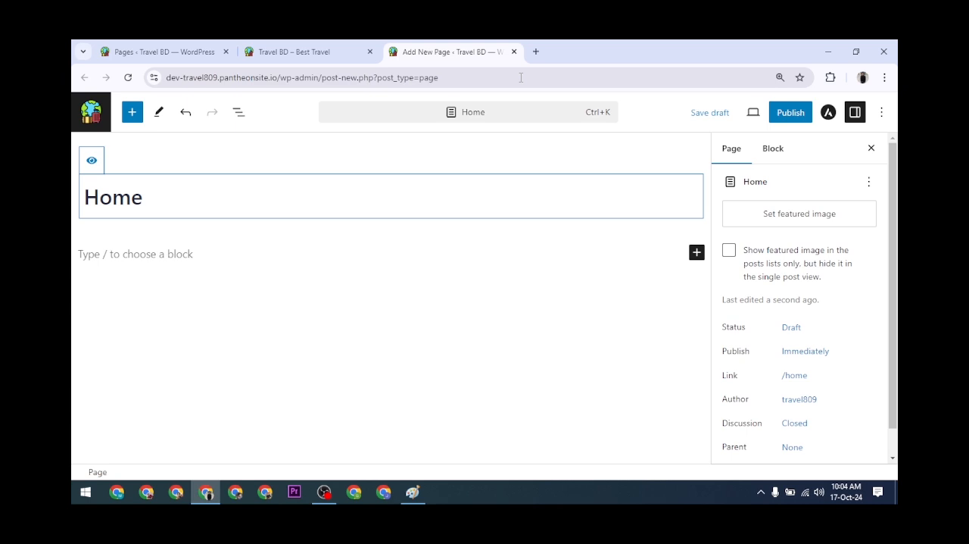
pyautogui.click(790, 112)
pyautogui.click(790, 113)
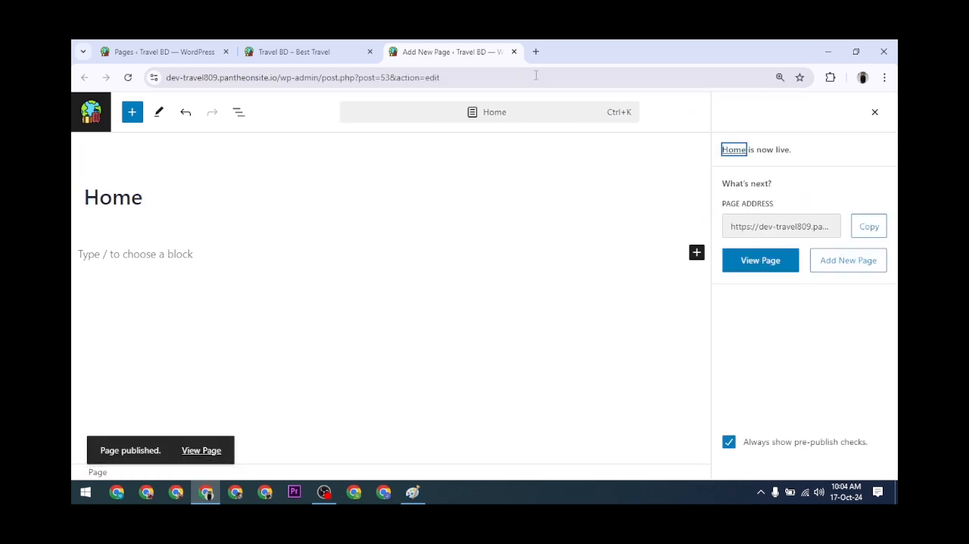
pyautogui.click(514, 52)
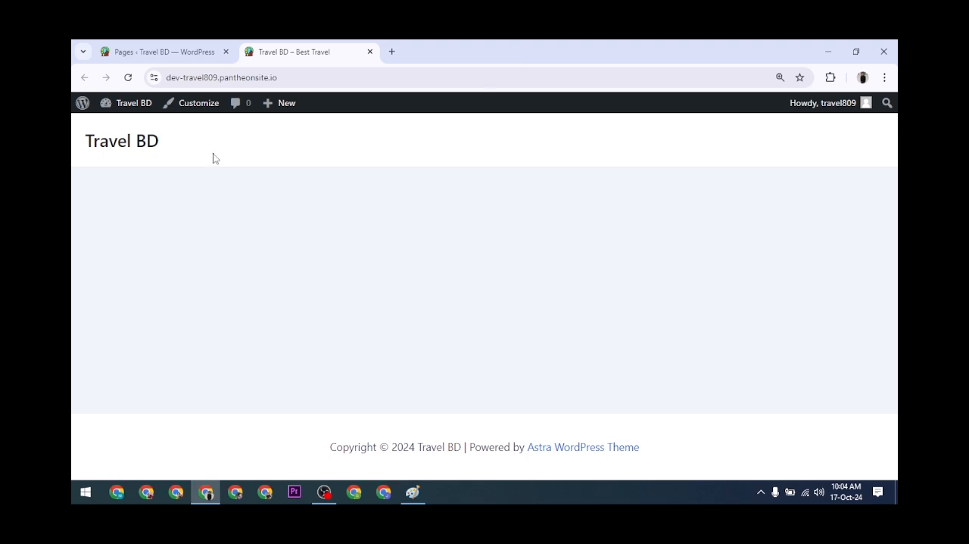
# Open another new-page editor in a separate browser tab from the pages list and close the live site's tab.
pyautogui.click(173, 48)
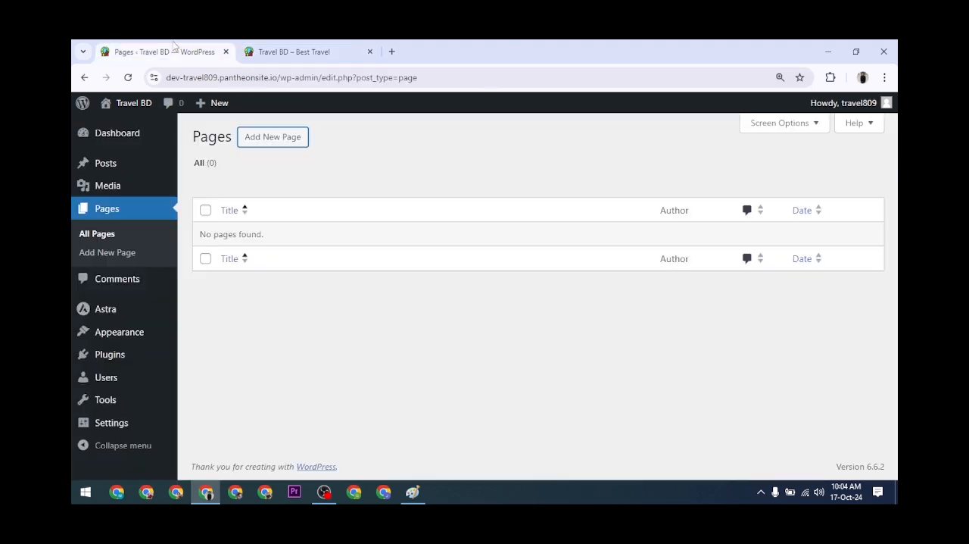
pyautogui.middleClick(280, 149)
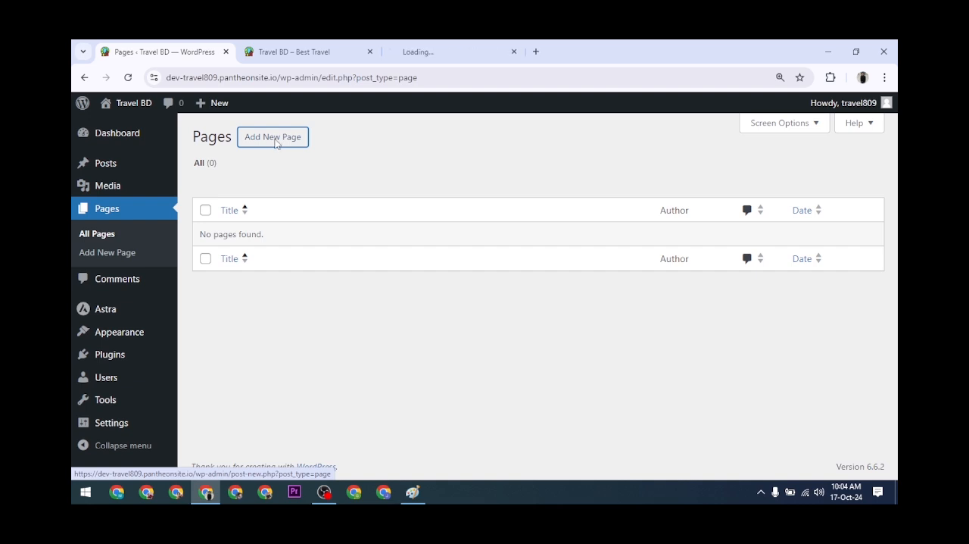
pyautogui.click(473, 48)
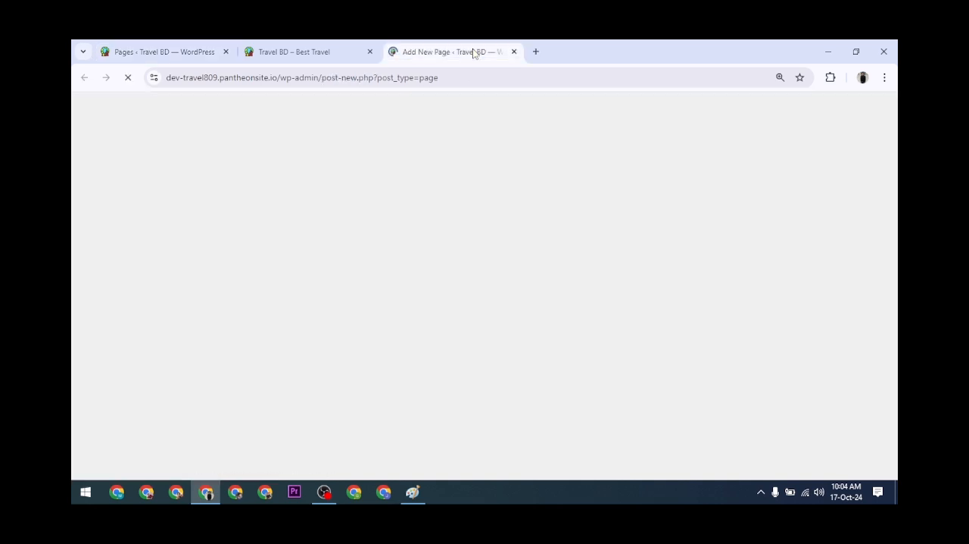
pyautogui.click(369, 51)
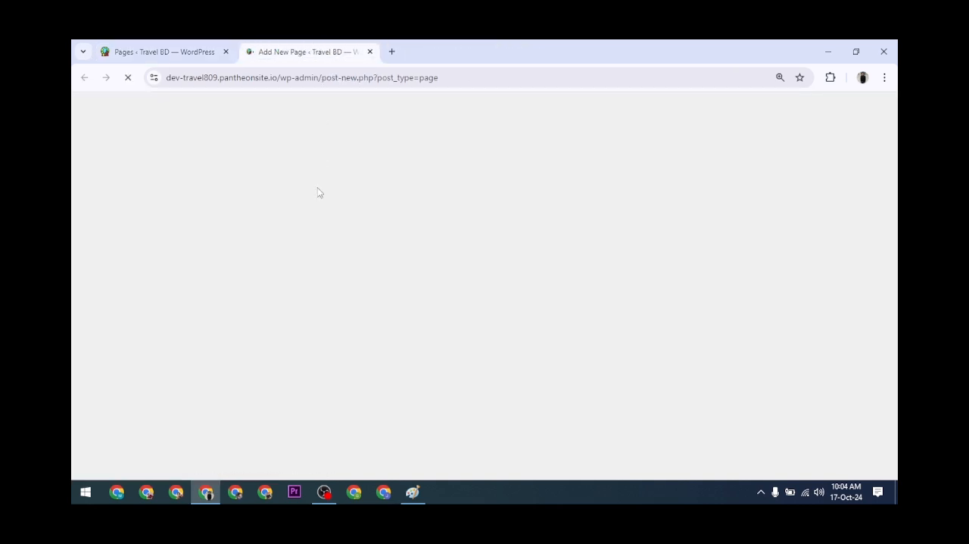
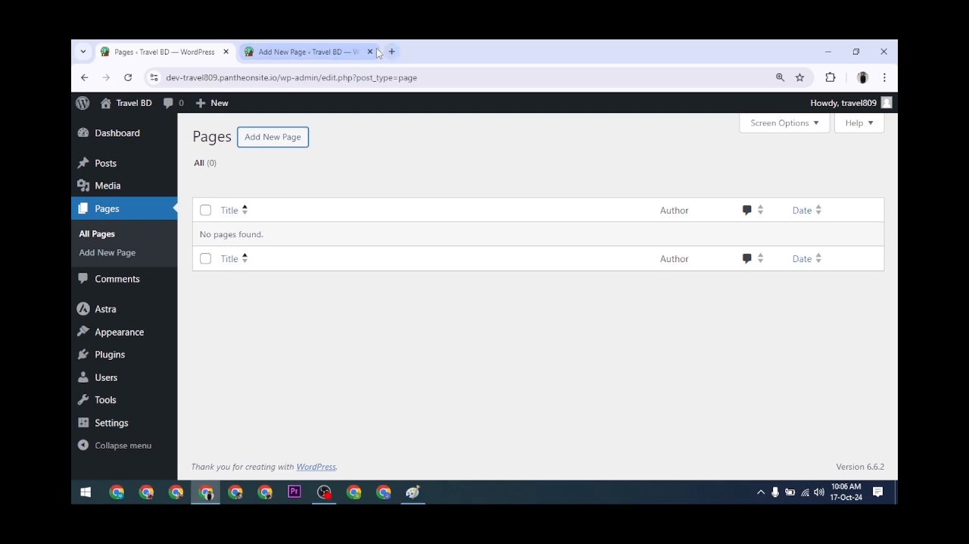
# Replace the open editor tab with a fresh new-page editor and title the page "Contact Us".
pyautogui.click(370, 51)
pyautogui.click(280, 152)
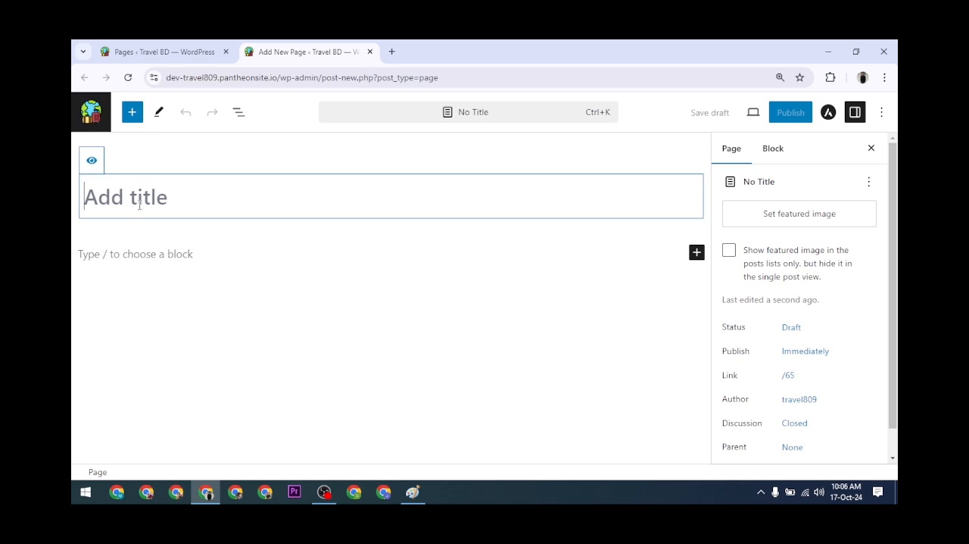
pyautogui.write('Con')
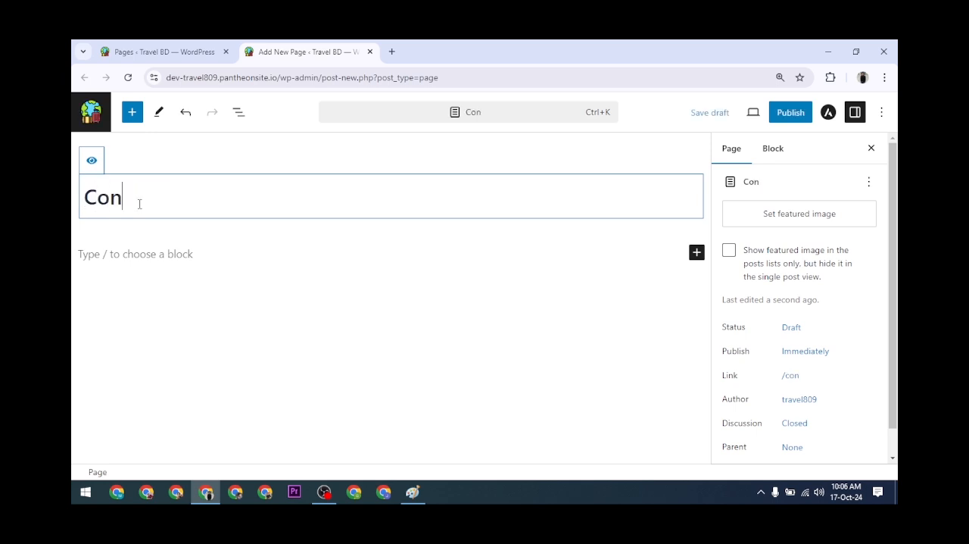
pyautogui.write('tact US')
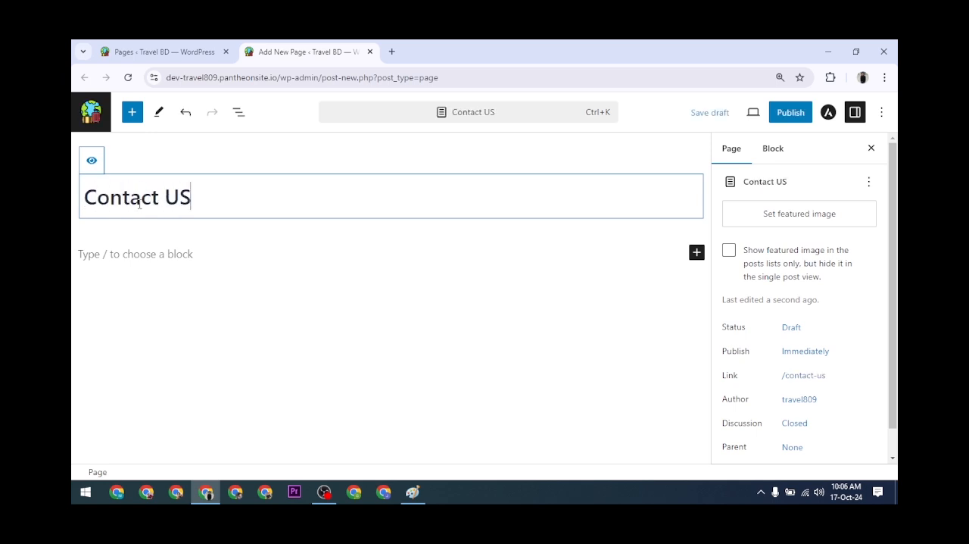
pyautogui.press('BackSpace')
pyautogui.press('BackSpace')
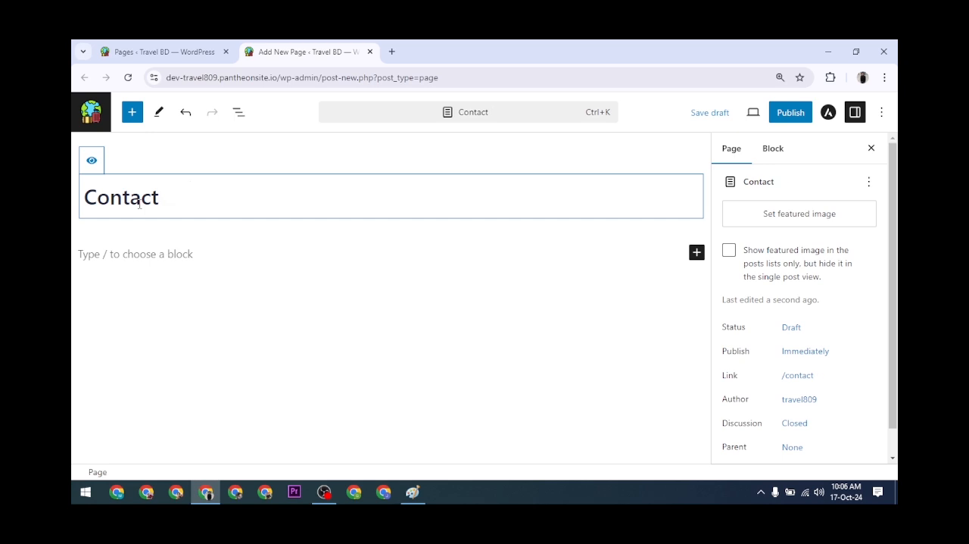
pyautogui.write('j')
pyautogui.press('BackSpace')
pyautogui.write('Us')
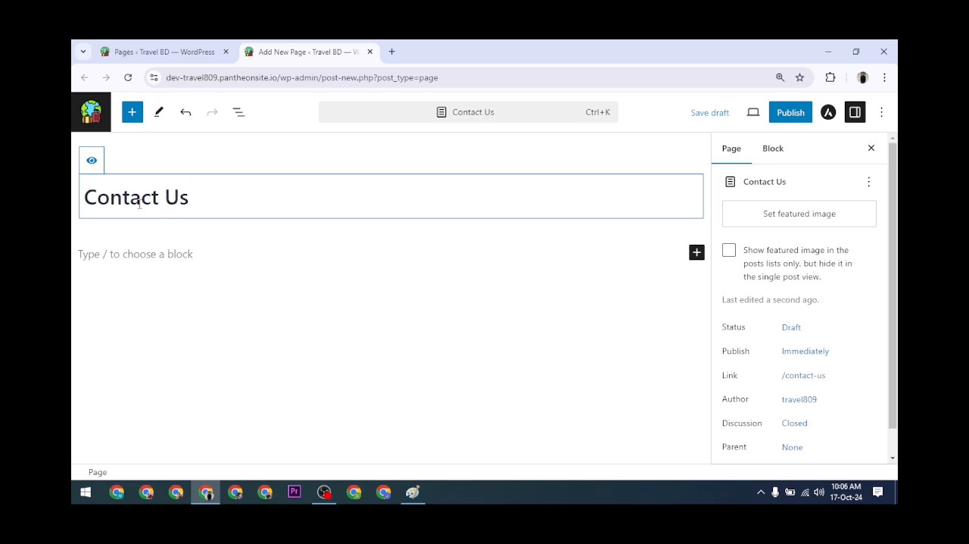
# Publish the Contact Us page, close its editor tab and refresh the list of pages.
pyautogui.click(795, 114)
pyautogui.click(789, 116)
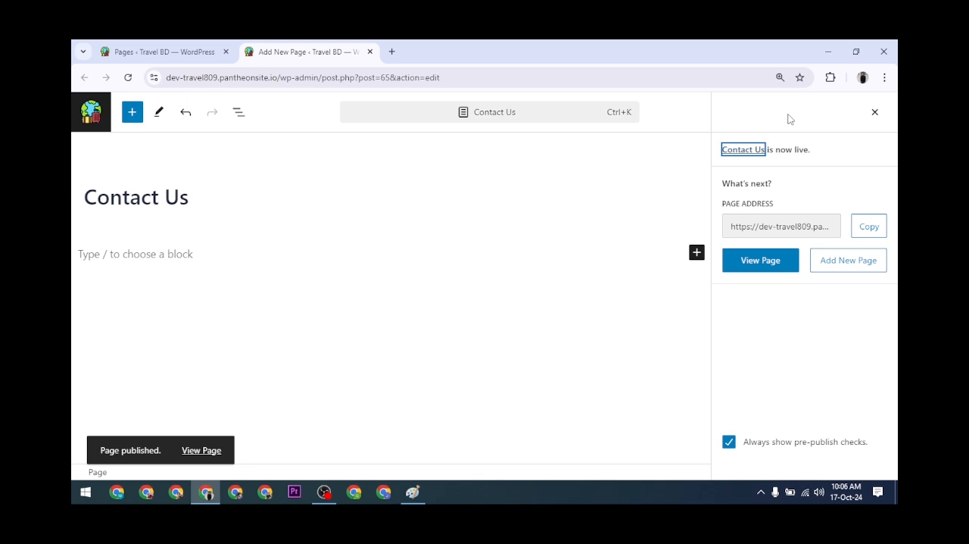
pyautogui.click(159, 51)
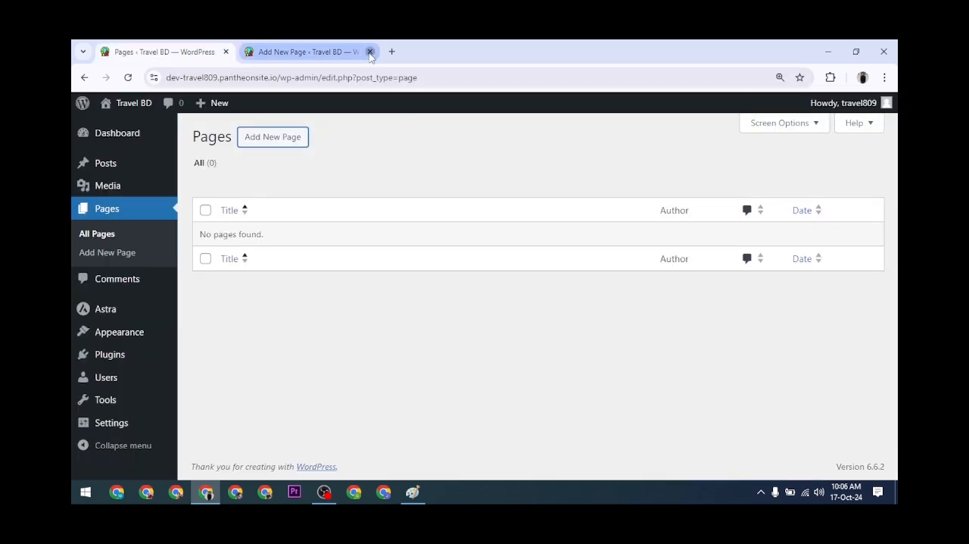
pyautogui.click(370, 51)
pyautogui.click(143, 211)
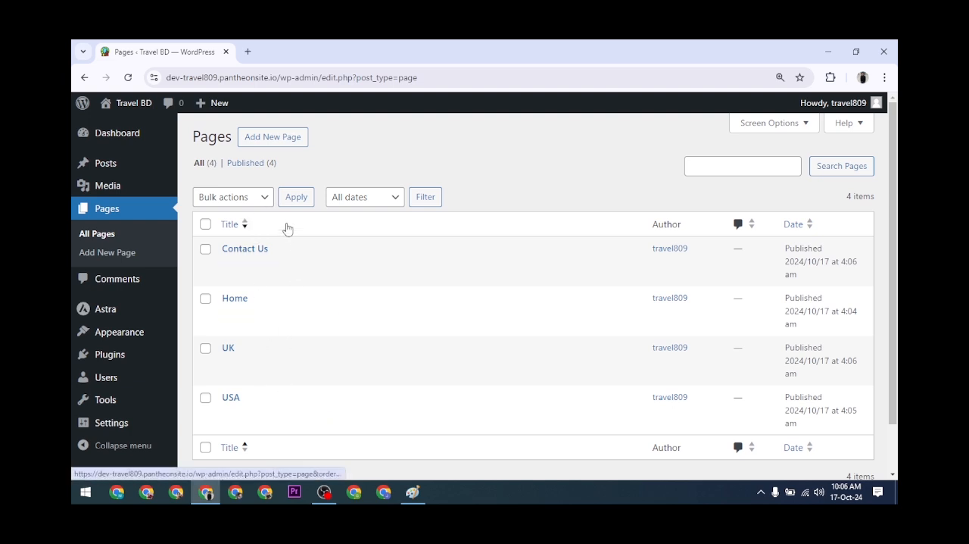
# Open the live Travel BD site in a separate browser tab and reload it.
pyautogui.moveTo(127, 103)
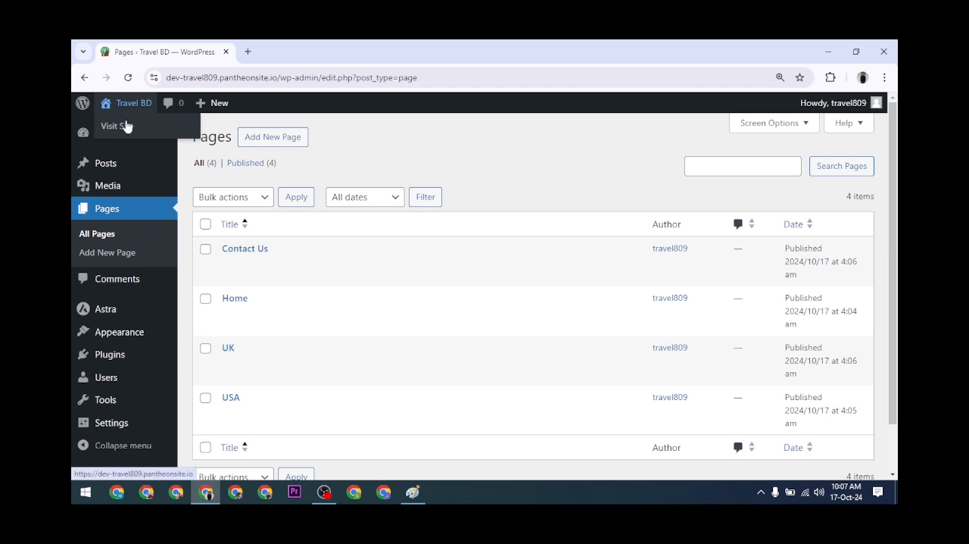
pyautogui.rightClick(126, 126)
pyautogui.click(155, 134)
pyautogui.hotkey('ctrl', 'Tab')
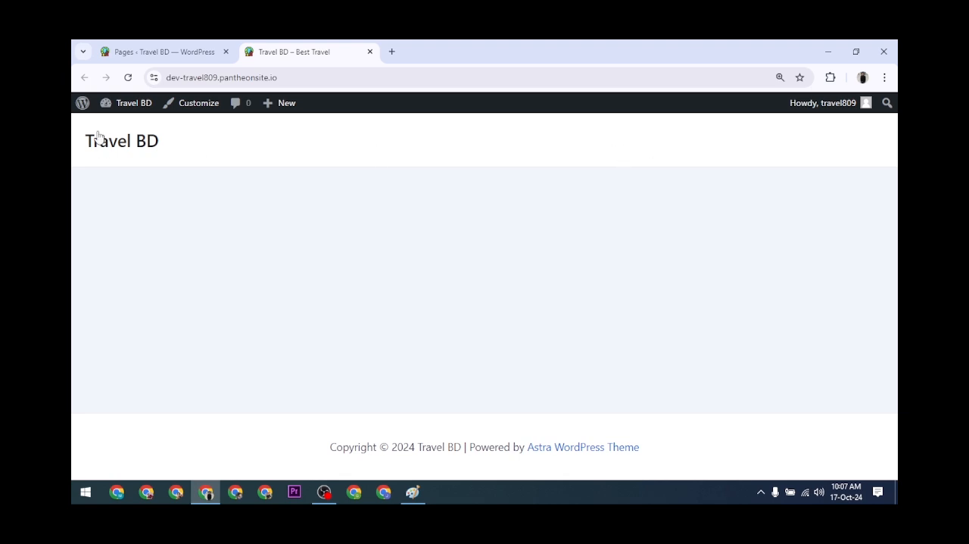
pyautogui.click(128, 78)
# Open the admin Dashboard and repeatedly check the reloaded live site's header against it.
pyautogui.click(141, 47)
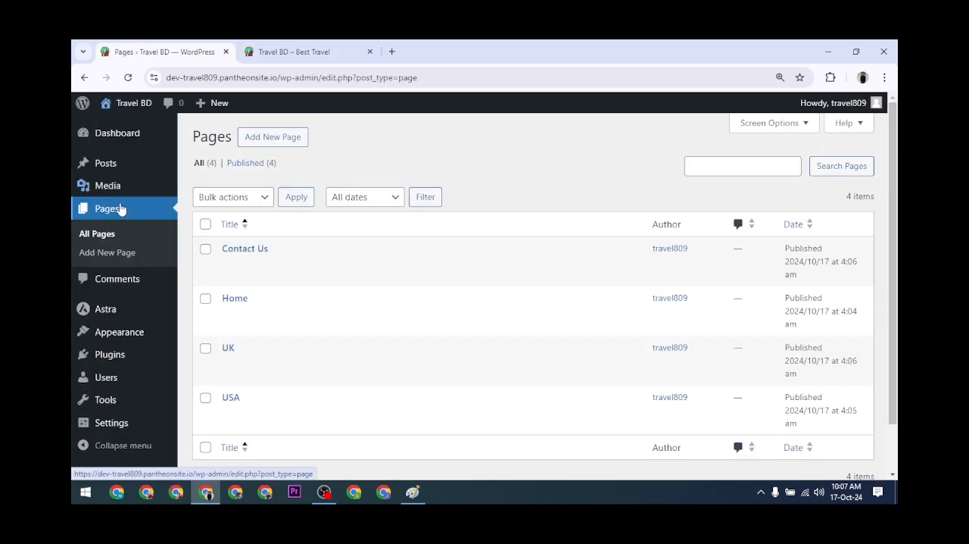
pyautogui.click(127, 135)
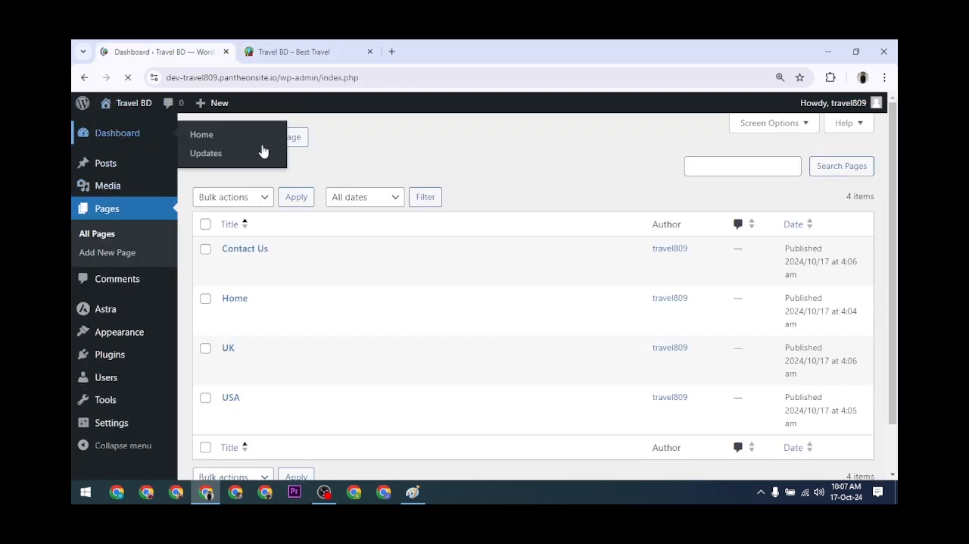
pyautogui.click(299, 52)
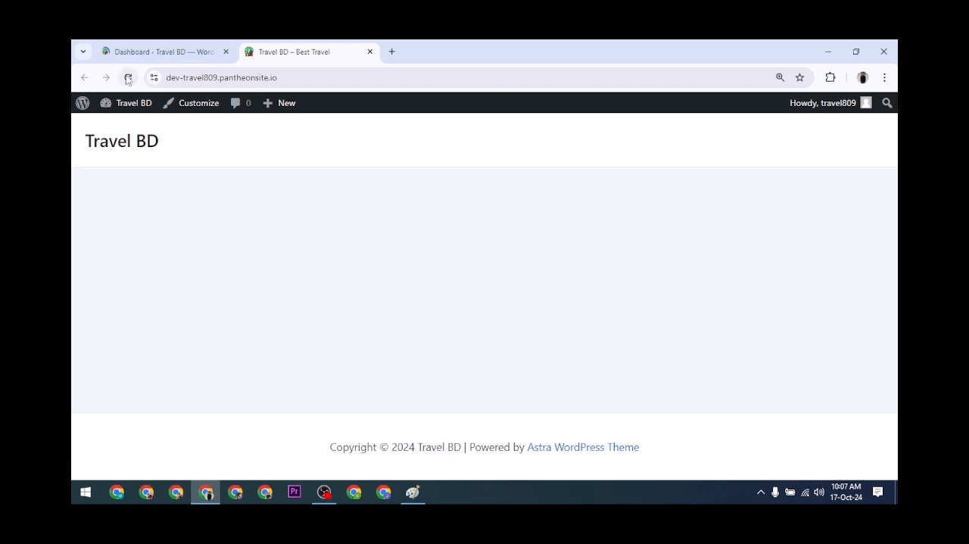
pyautogui.click(152, 45)
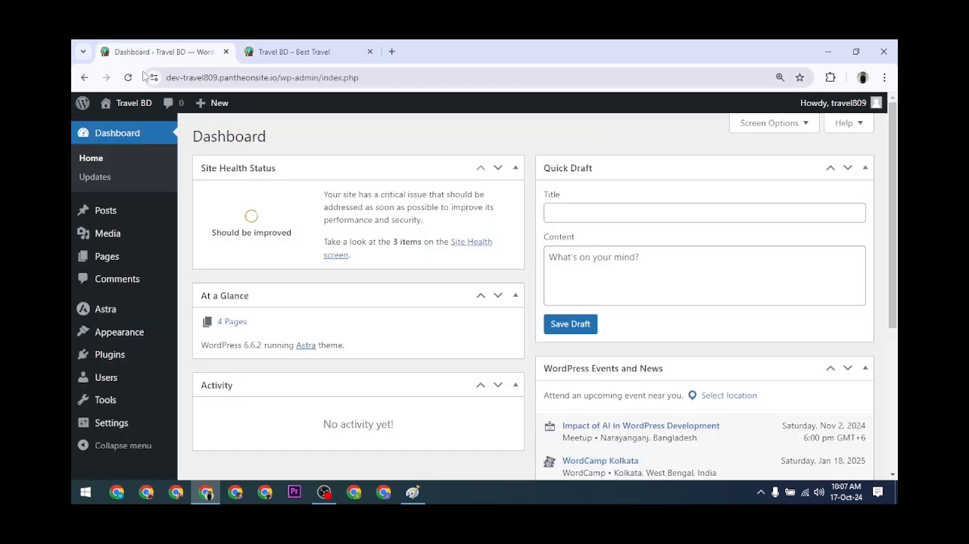
pyautogui.click(299, 51)
pyautogui.click(127, 77)
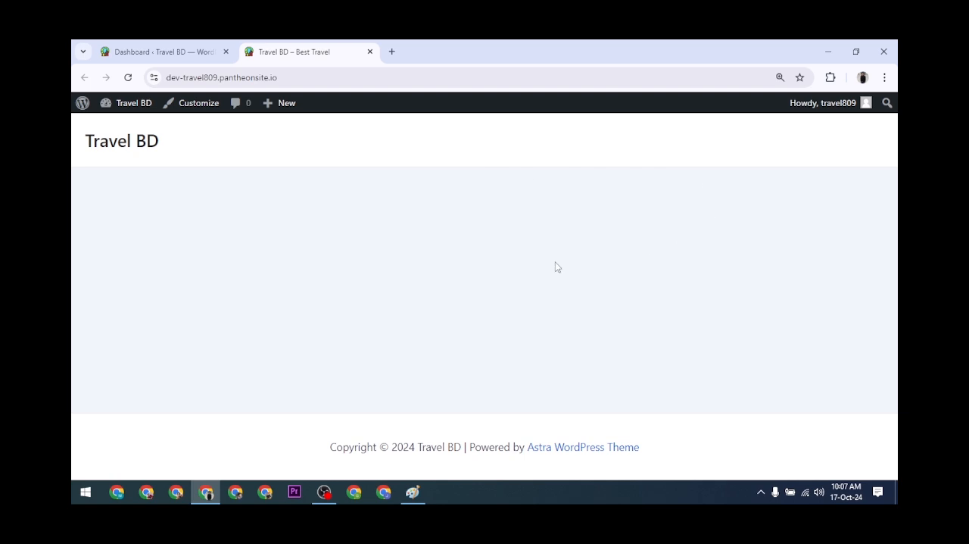
pyautogui.click(200, 47)
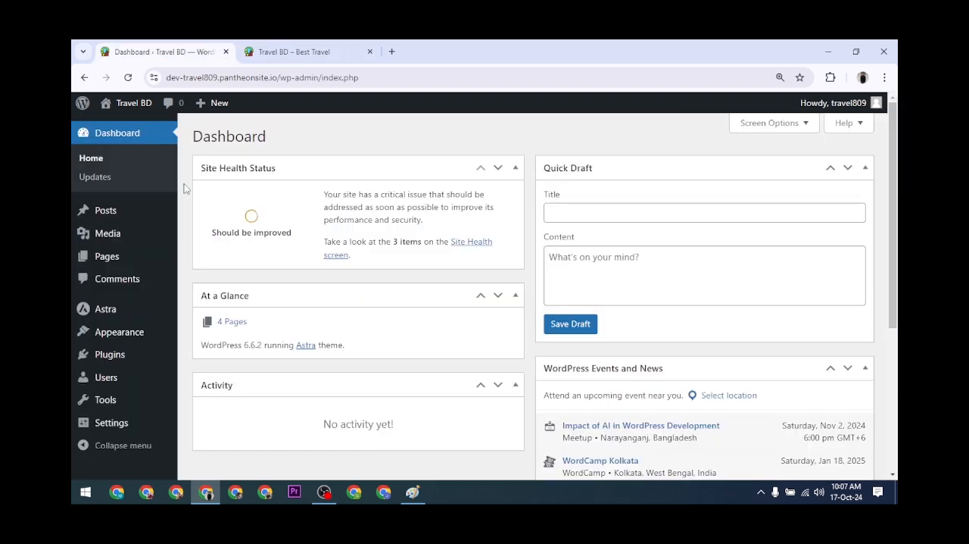
pyautogui.click(307, 47)
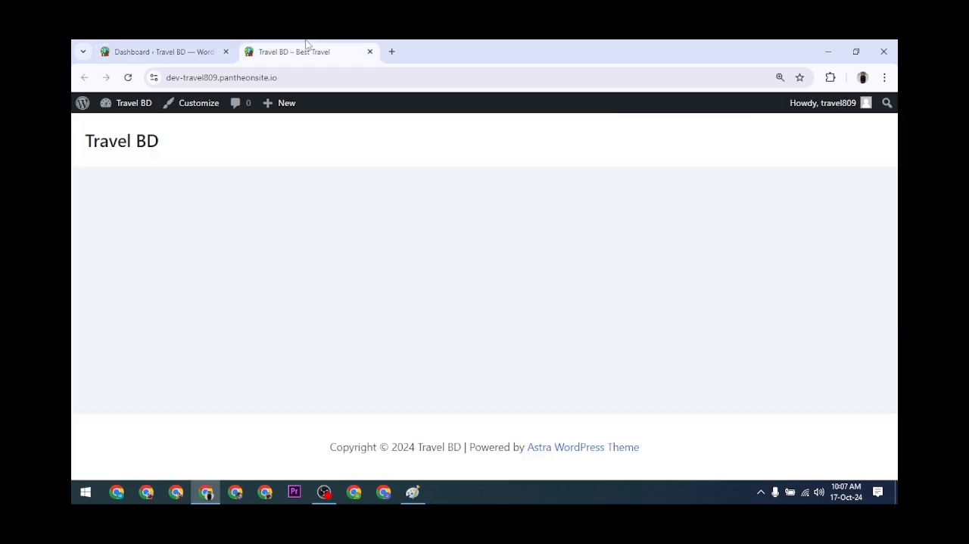
pyautogui.click(127, 77)
pyautogui.click(184, 51)
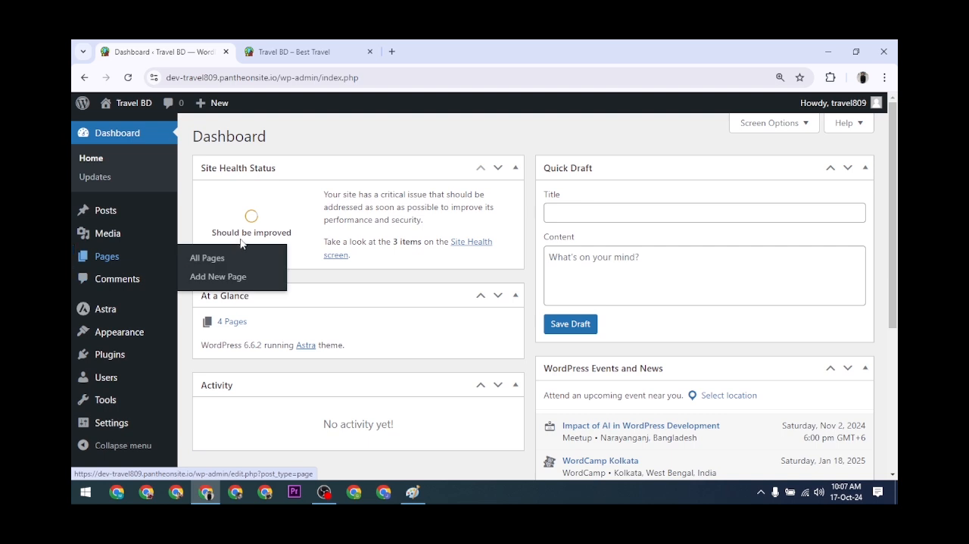
# Zoom the browser out one level and compare the Dashboard with the live site.
pyautogui.hotkey('ctrl', '-')
pyautogui.click(303, 44)
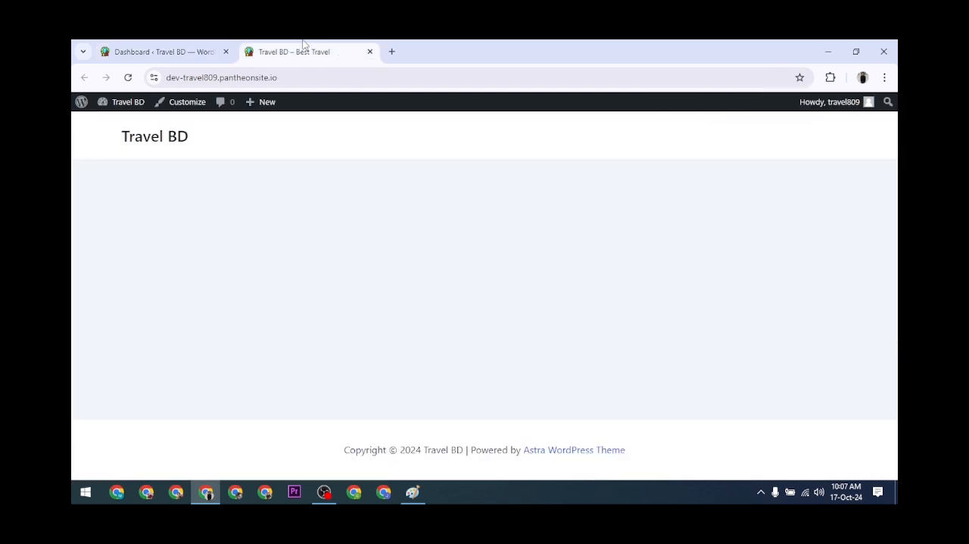
pyautogui.click(189, 46)
pyautogui.click(250, 50)
pyautogui.click(166, 44)
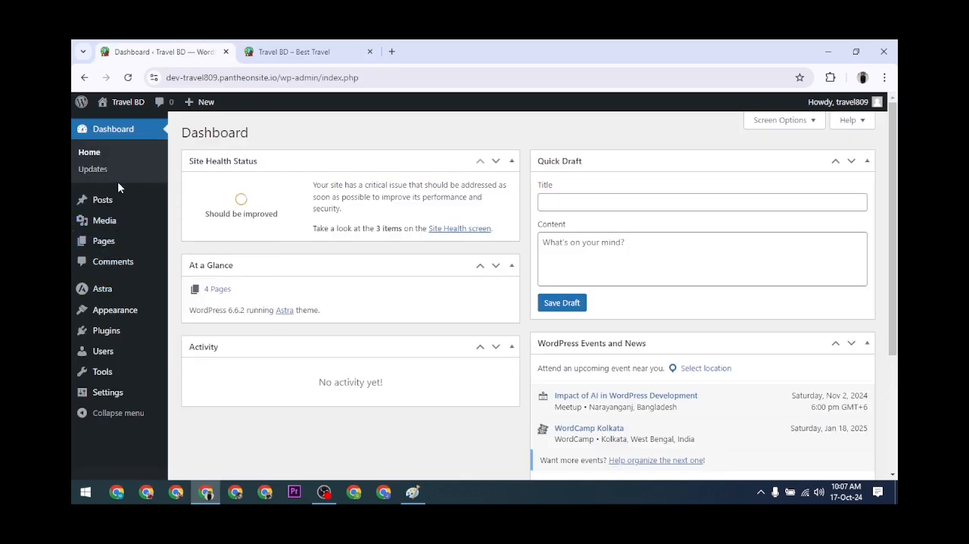
# Review the list of published pages and open the Menus management screen under Appearance.
pyautogui.click(108, 242)
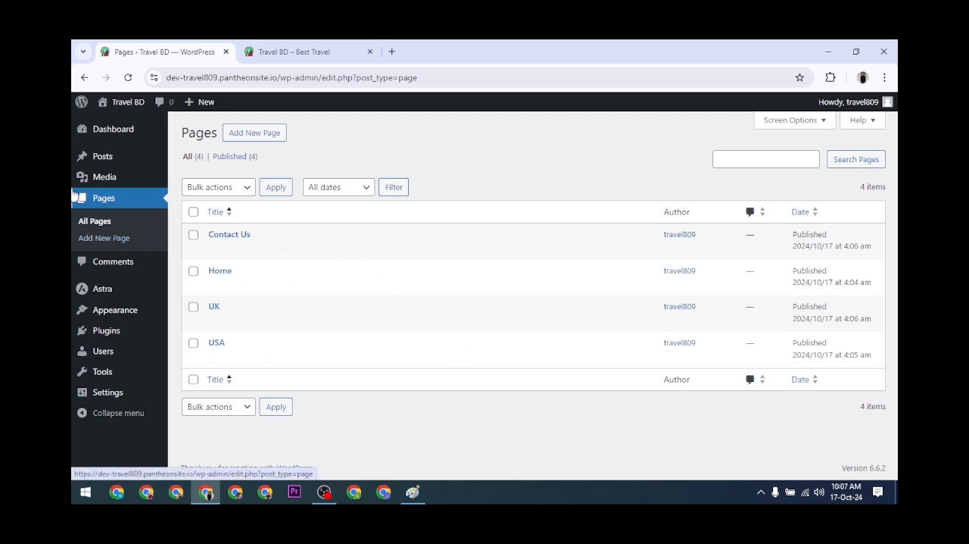
pyautogui.moveTo(107, 190)
pyautogui.moveTo(108, 309)
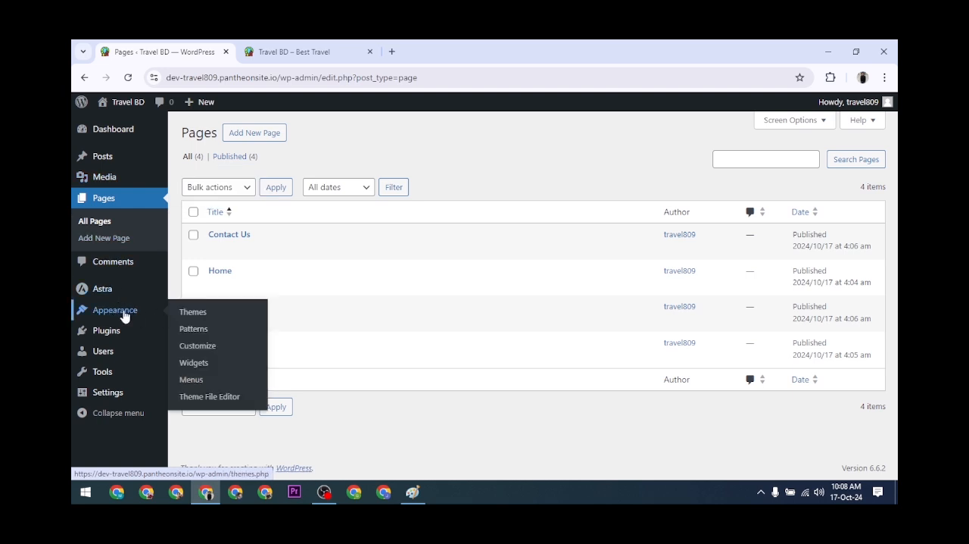
pyautogui.click(192, 381)
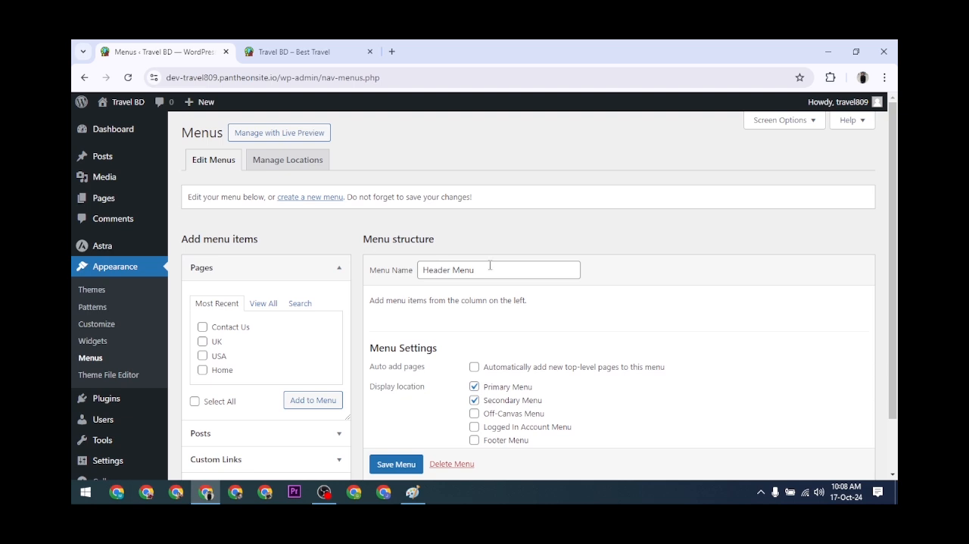
# List all pages available as menu items and permanently delete the existing Header Menu.
pyautogui.click(269, 305)
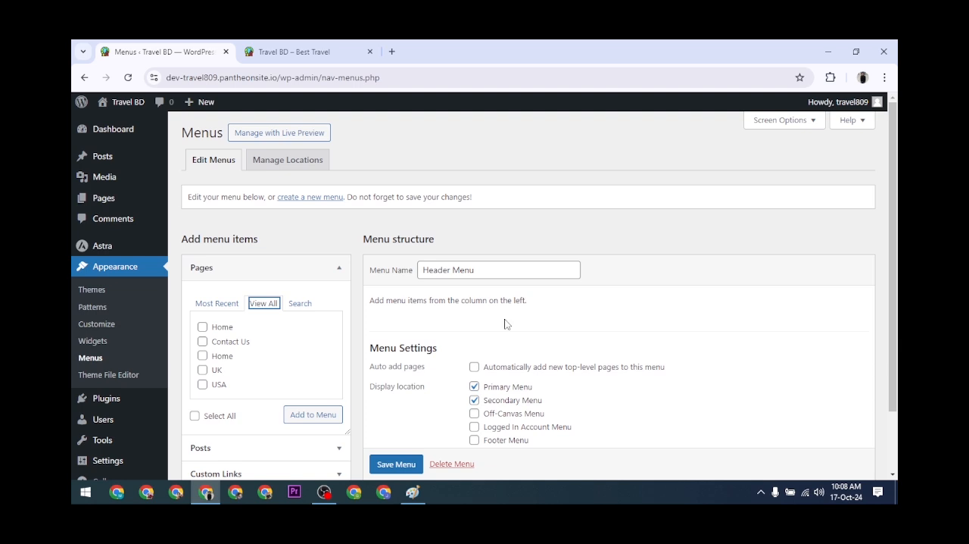
pyautogui.click(448, 463)
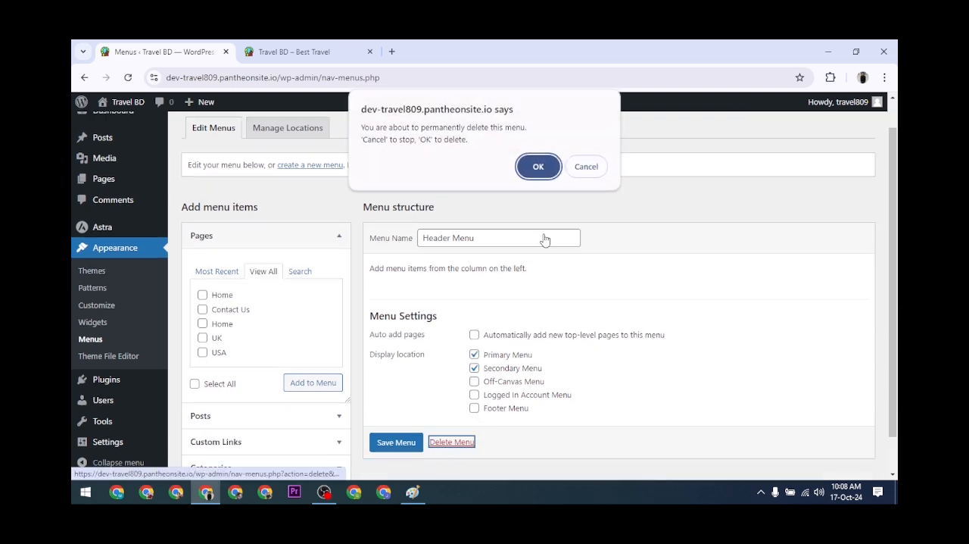
pyautogui.click(537, 165)
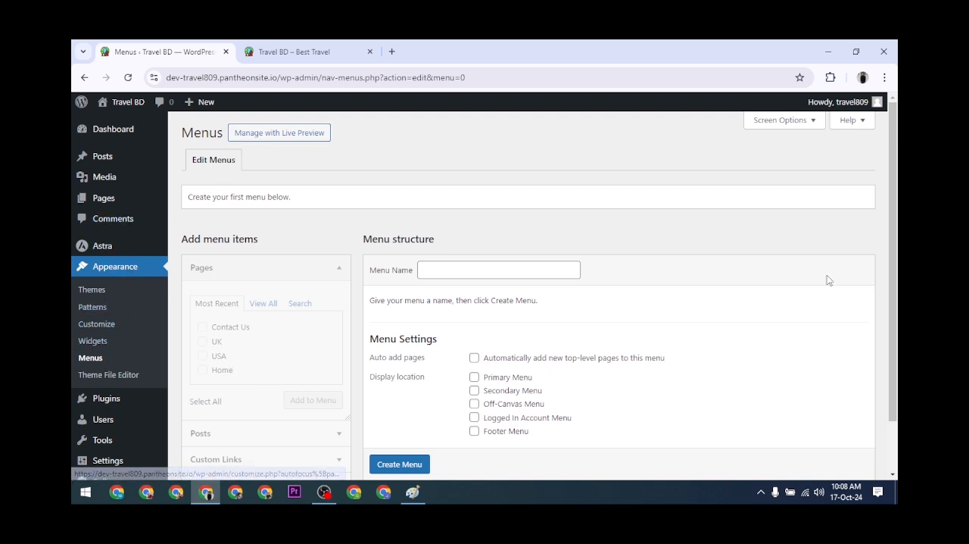
# Reload the live site, examine its header navigation and return to the Menus screen.
pyautogui.click(330, 55)
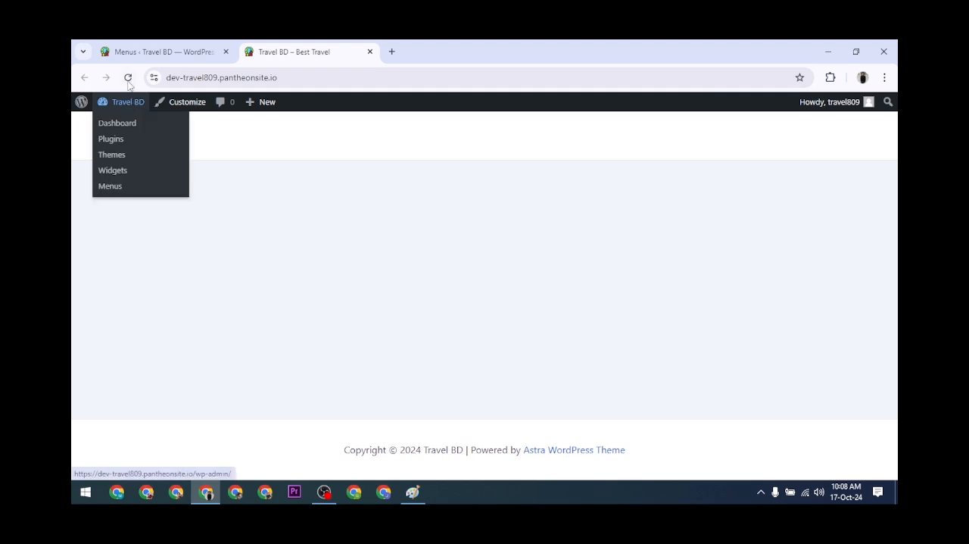
pyautogui.click(126, 101)
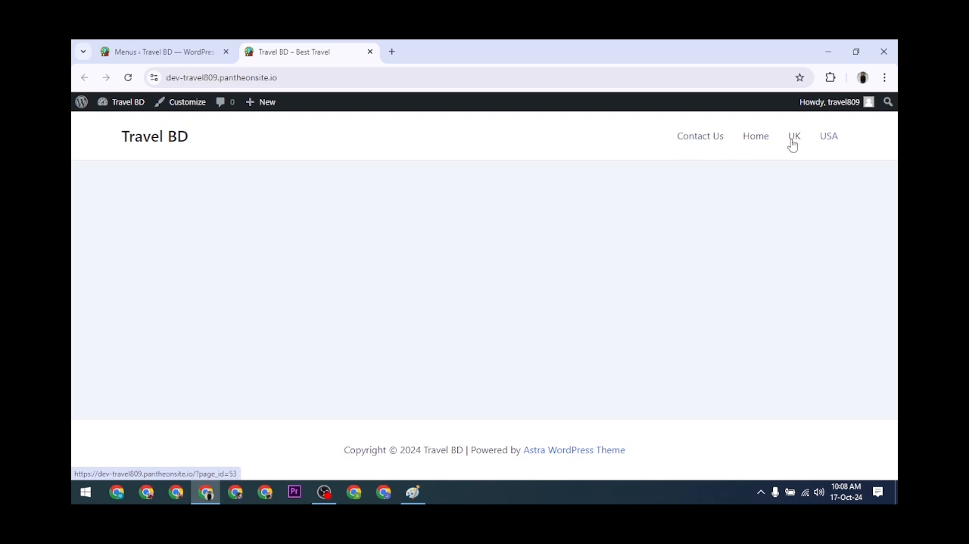
pyautogui.click(154, 49)
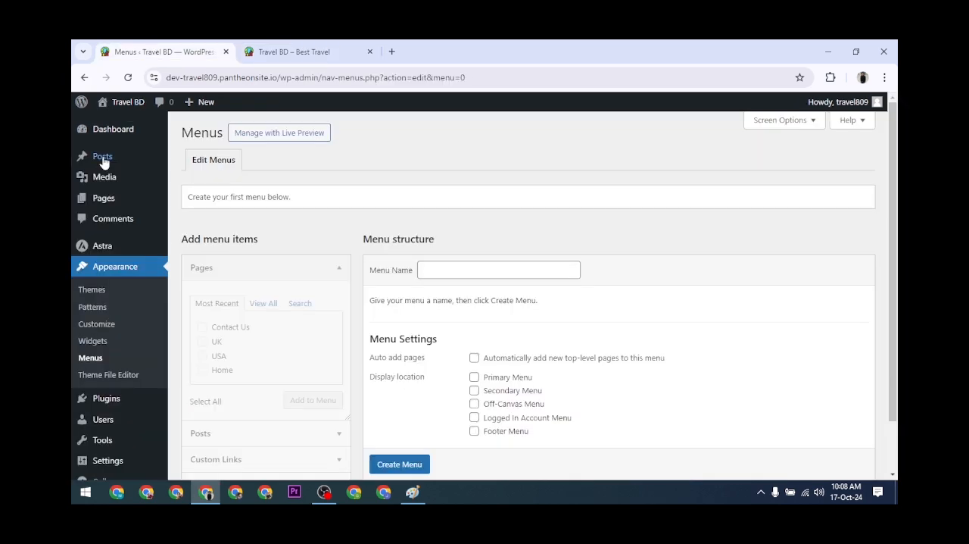
# Go back to the admin Dashboard and reopen the Menus screen from there.
pyautogui.click(111, 130)
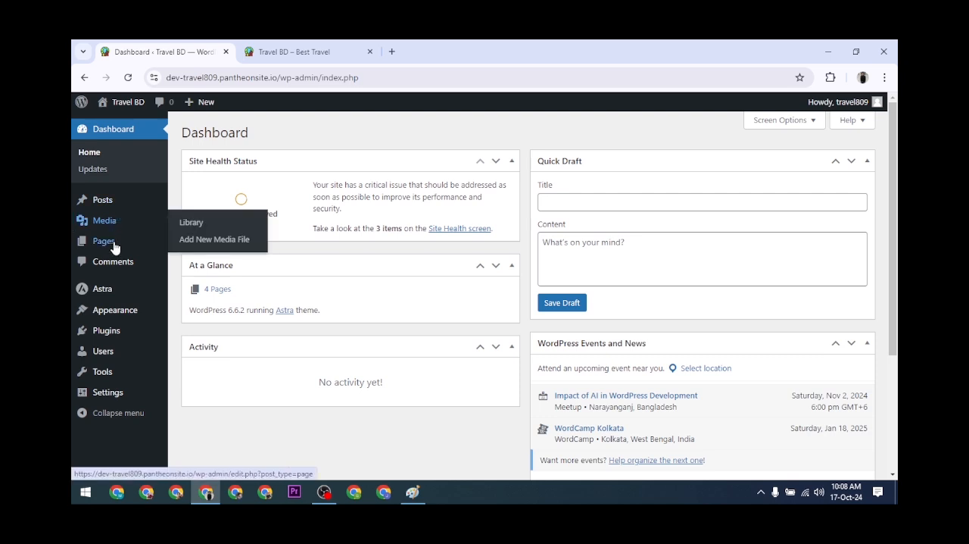
pyautogui.moveTo(114, 316)
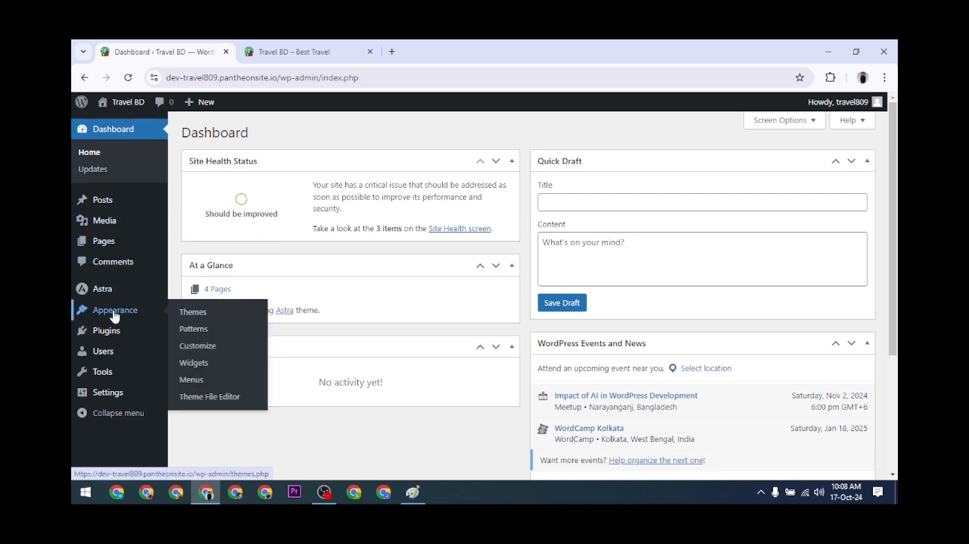
pyautogui.click(192, 382)
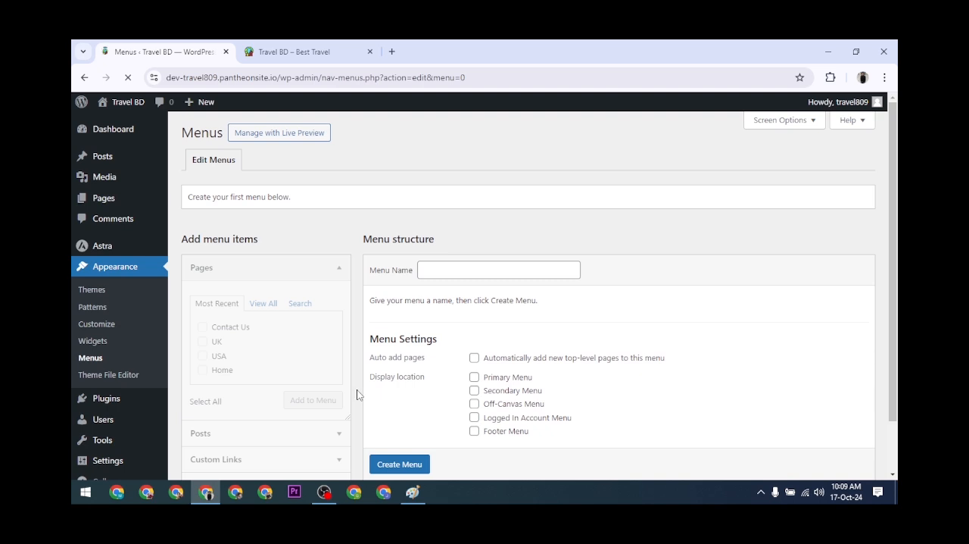
# Check the live site's header, then create a menu named Header Menu with Primary Menu and Secondary Menu as display locations.
pyautogui.click(296, 51)
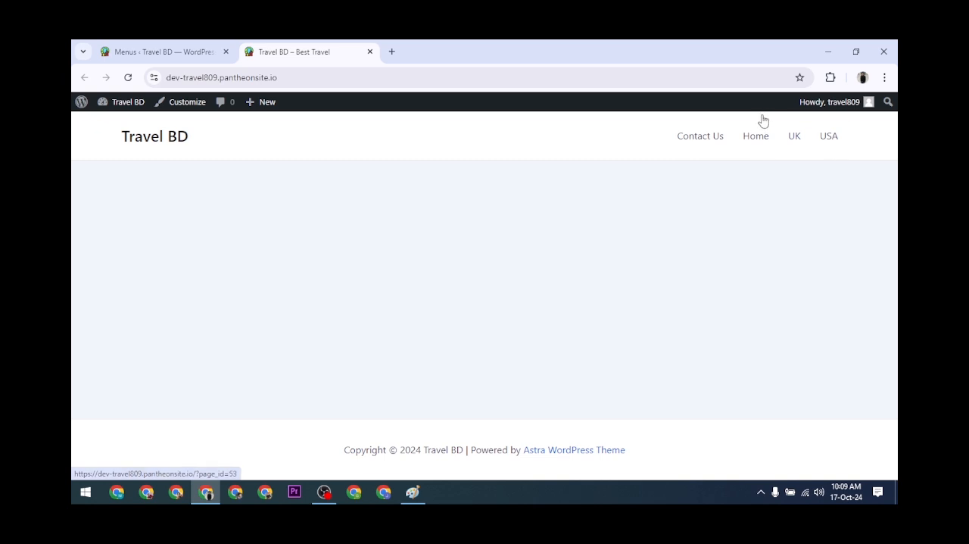
pyautogui.click(184, 46)
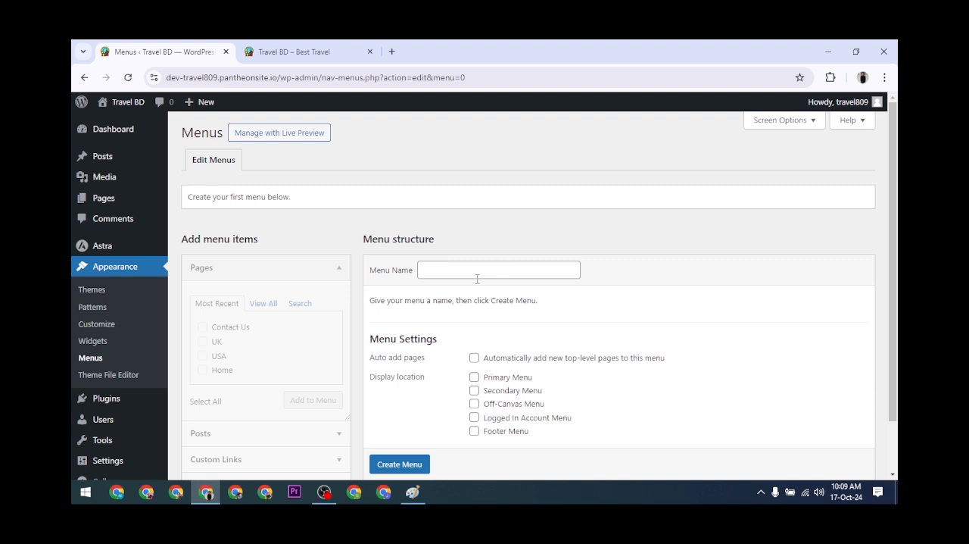
pyautogui.click(444, 267)
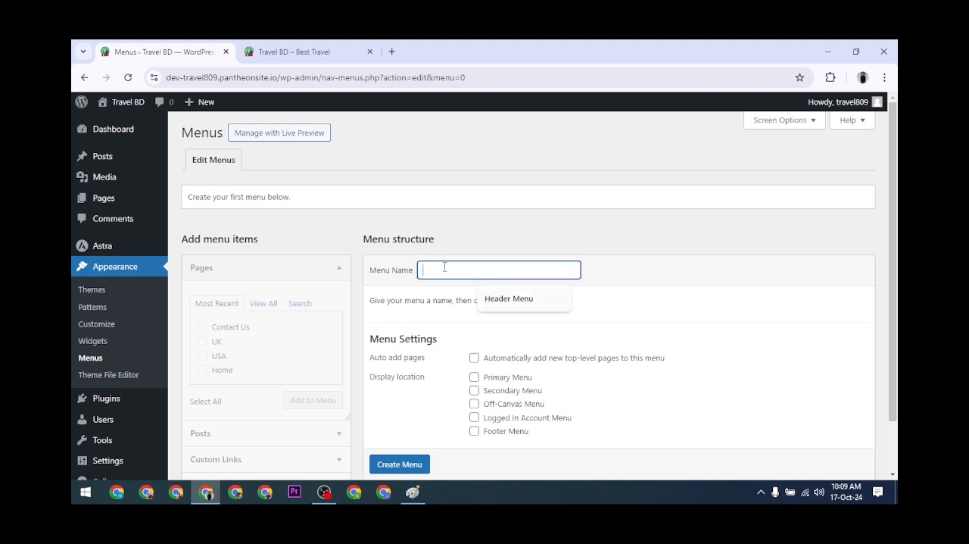
pyautogui.click(517, 301)
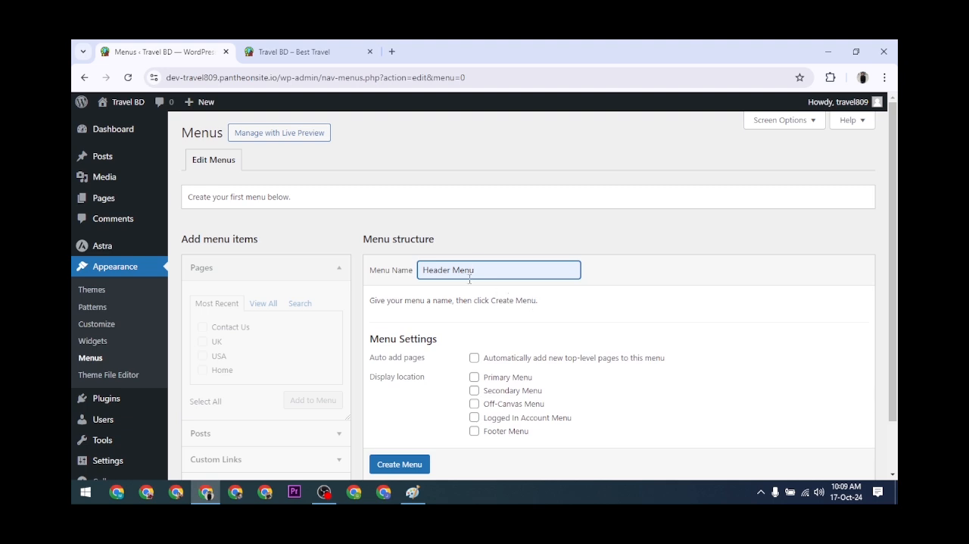
pyautogui.click(474, 376)
pyautogui.click(474, 390)
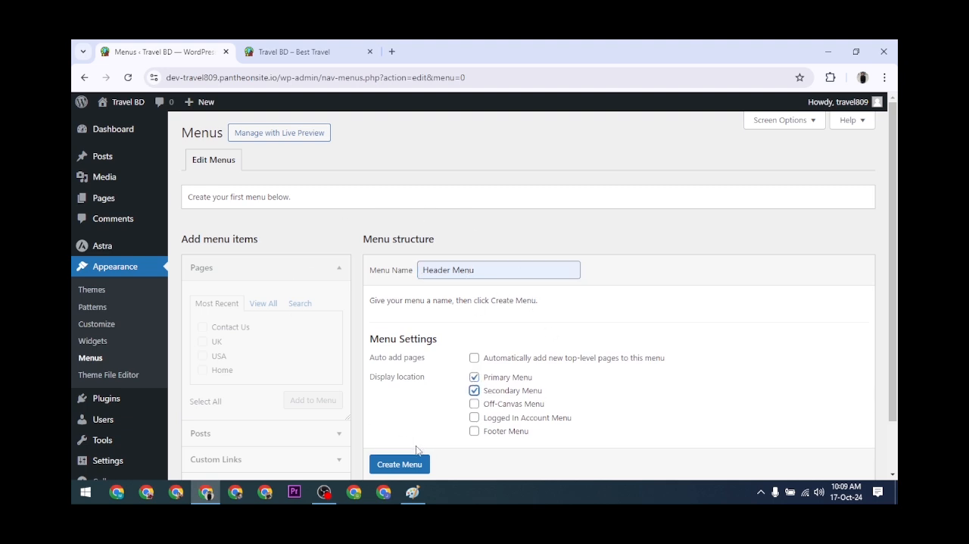
pyautogui.click(399, 464)
pyautogui.scroll(-1, 402, 465)
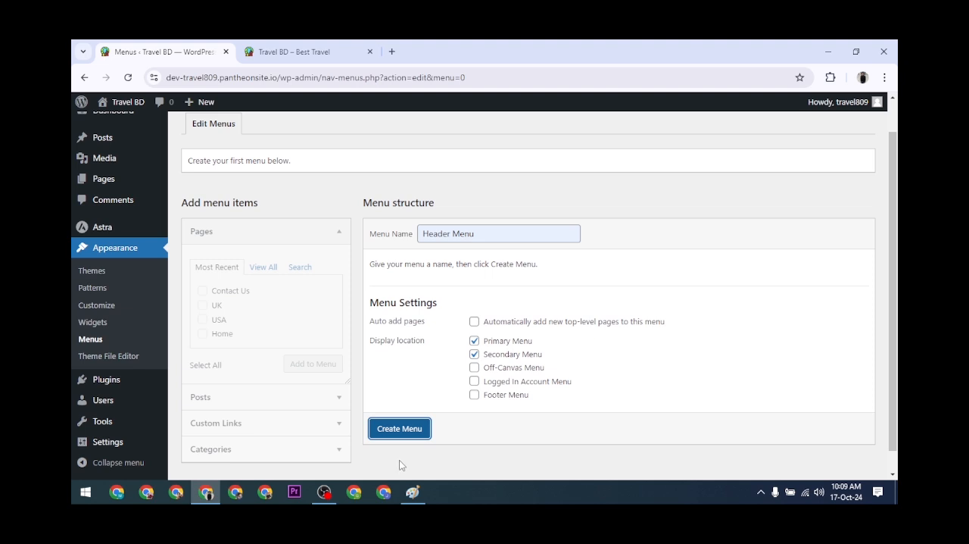
pyautogui.click(401, 431)
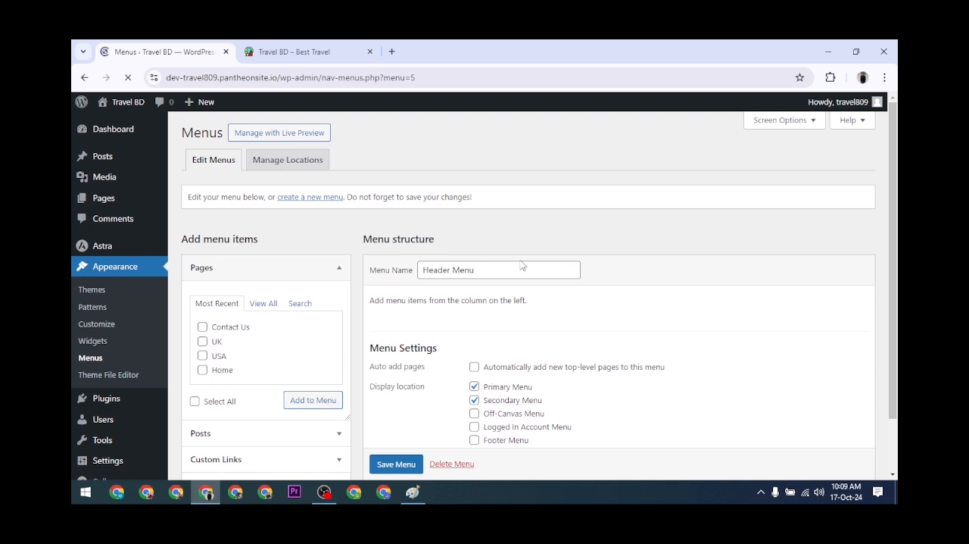
# Add the published Contact Us, Home, UK and USA pages to Header Menu, leaving out the extra Home entry, and save the menu.
pyautogui.scroll(-1, 520, 266)
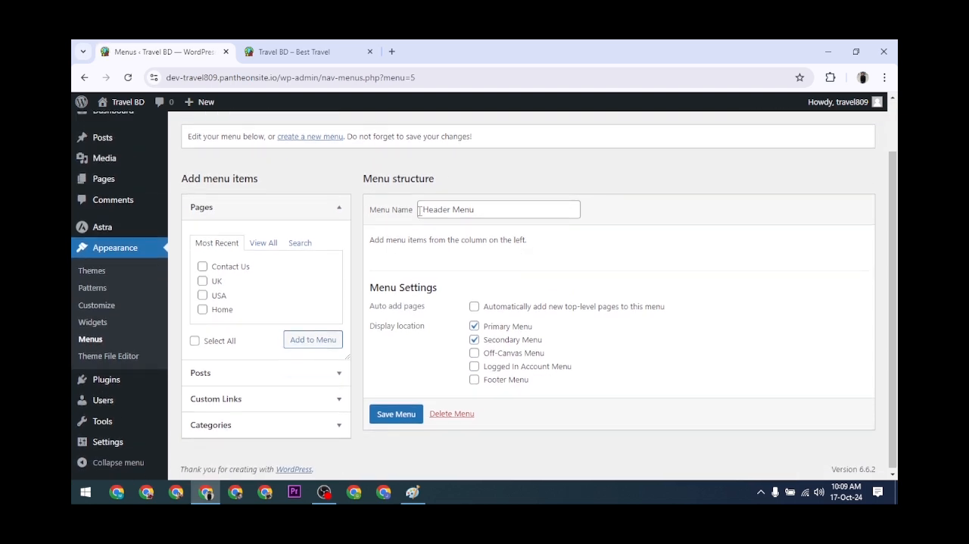
pyautogui.click(262, 243)
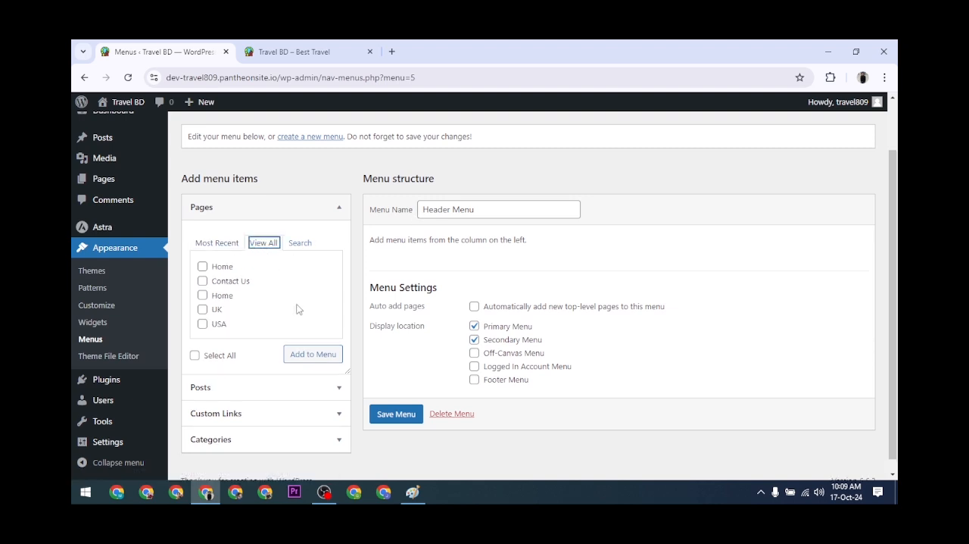
pyautogui.click(202, 324)
pyautogui.click(202, 295)
pyautogui.click(203, 281)
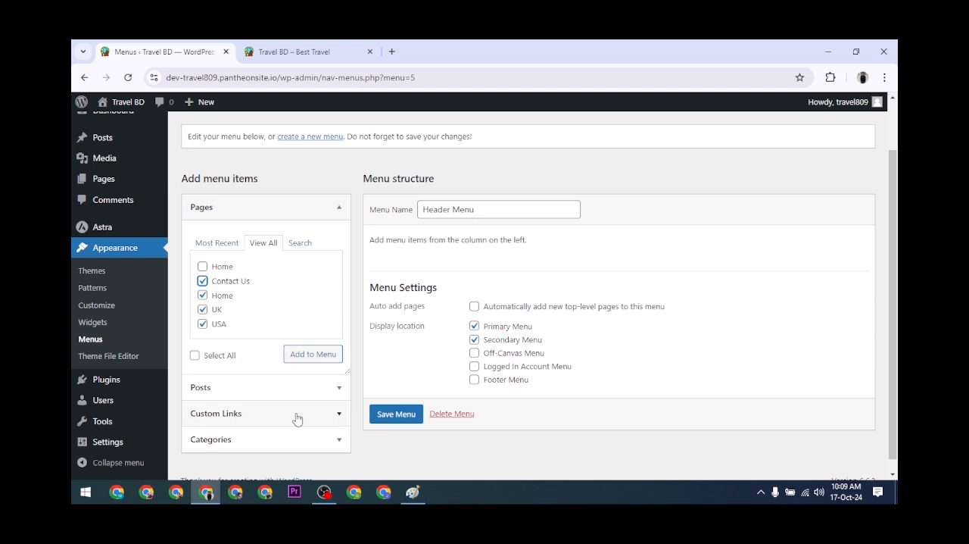
pyautogui.click(333, 387)
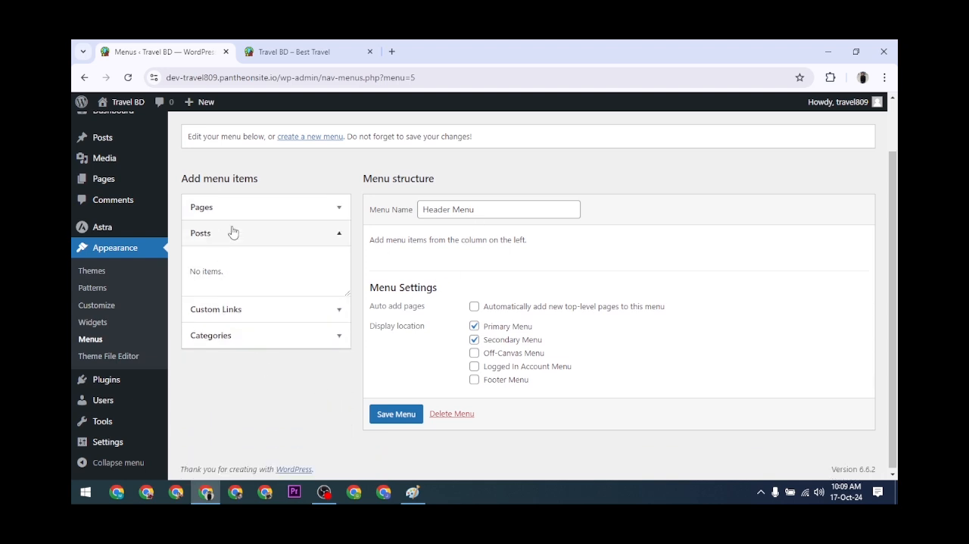
pyautogui.click(336, 235)
pyautogui.click(334, 211)
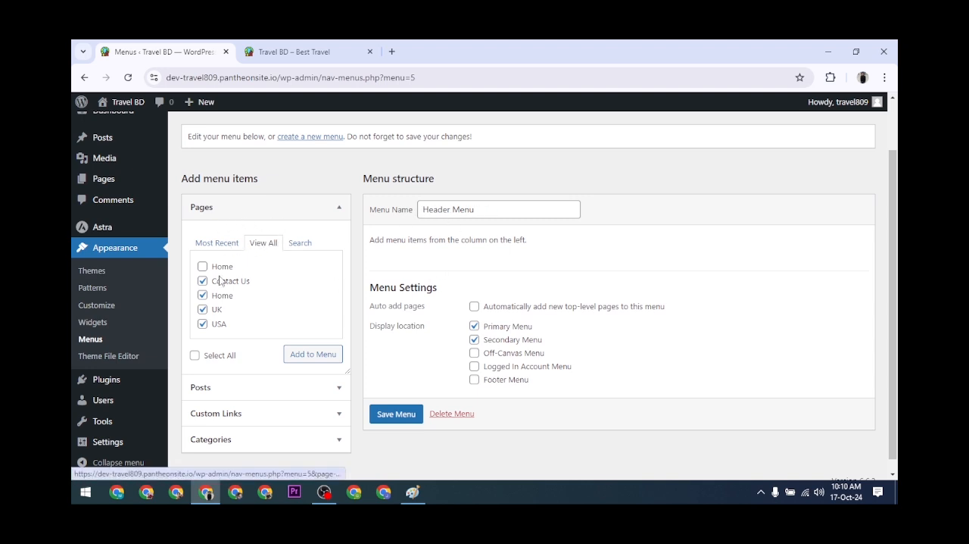
pyautogui.click(314, 356)
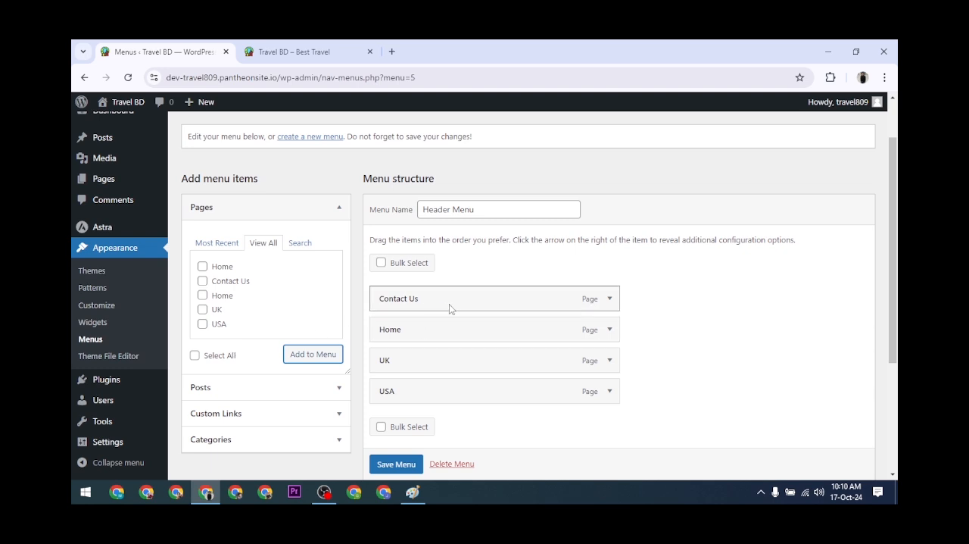
pyautogui.scroll(-1, 543, 297)
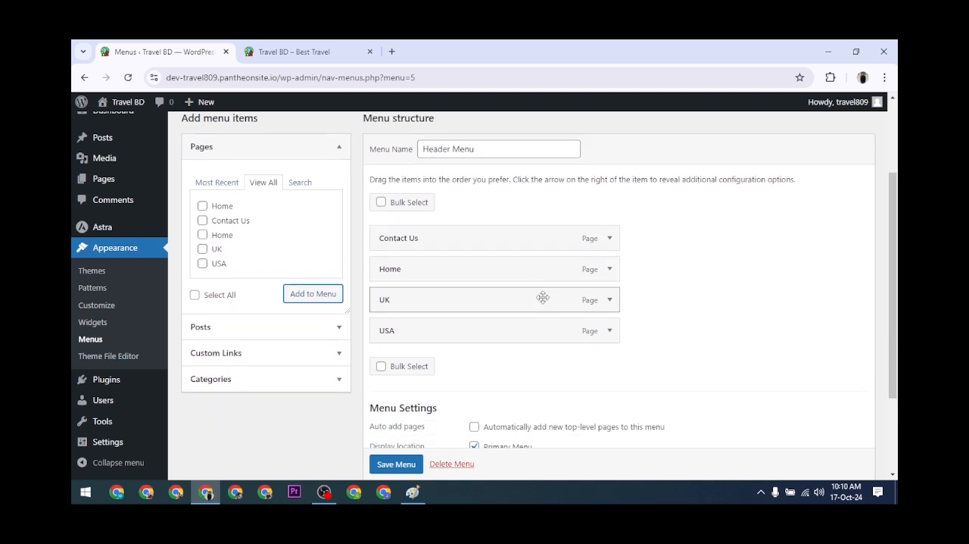
pyautogui.click(399, 464)
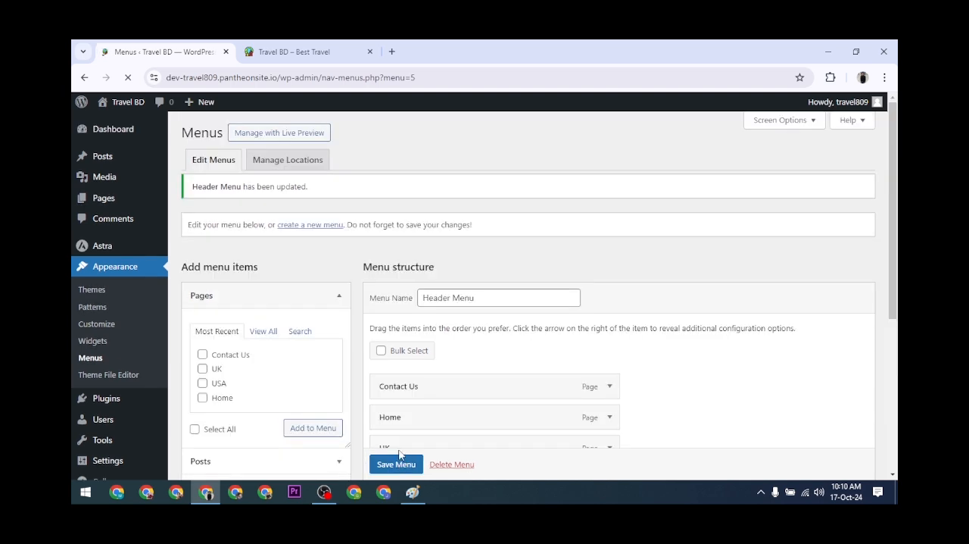
# Reload the live site to check the order of its header links and return to the menu editor.
pyautogui.click(319, 47)
pyautogui.click(128, 77)
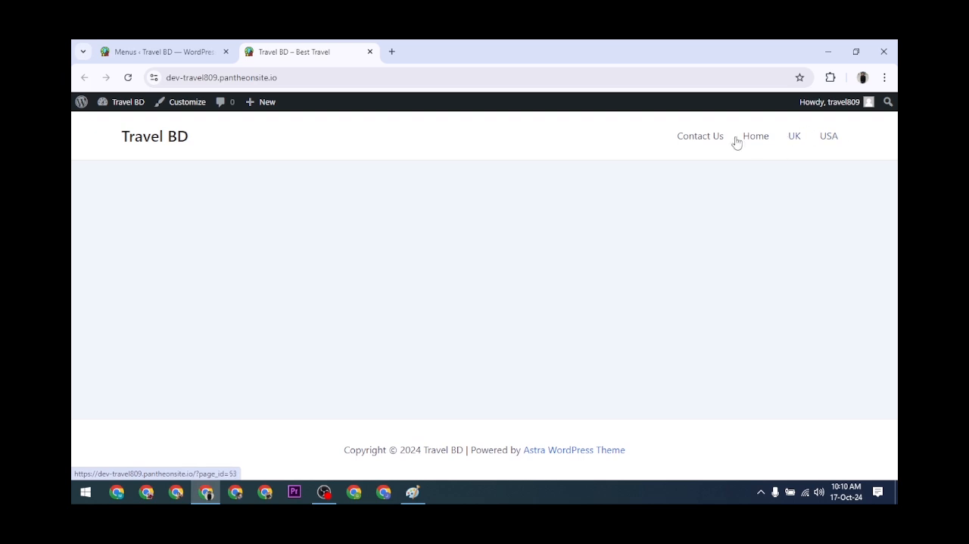
pyautogui.click(189, 53)
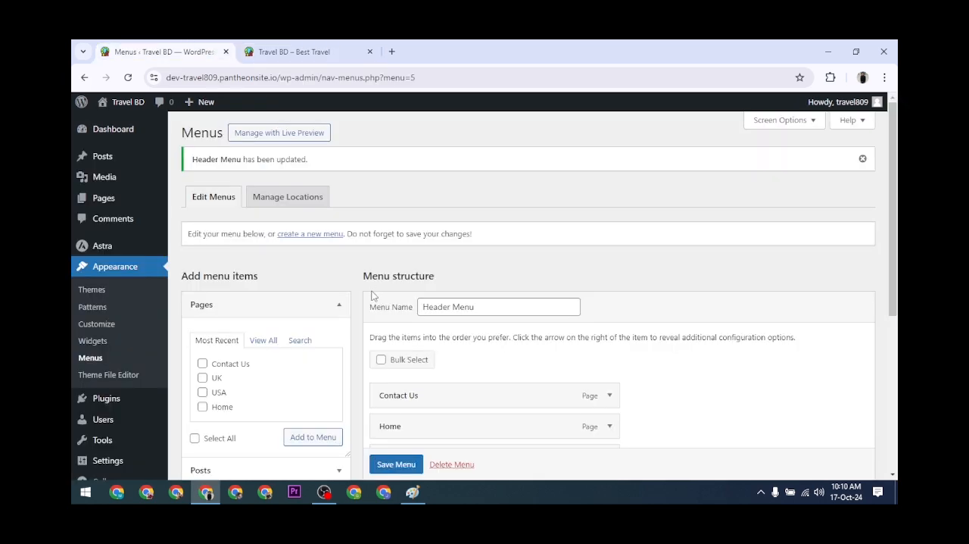
# Reorder the Header Menu items to Home, USA, UK, Contact Us and save the menu.
pyautogui.scroll(-1, 376, 249)
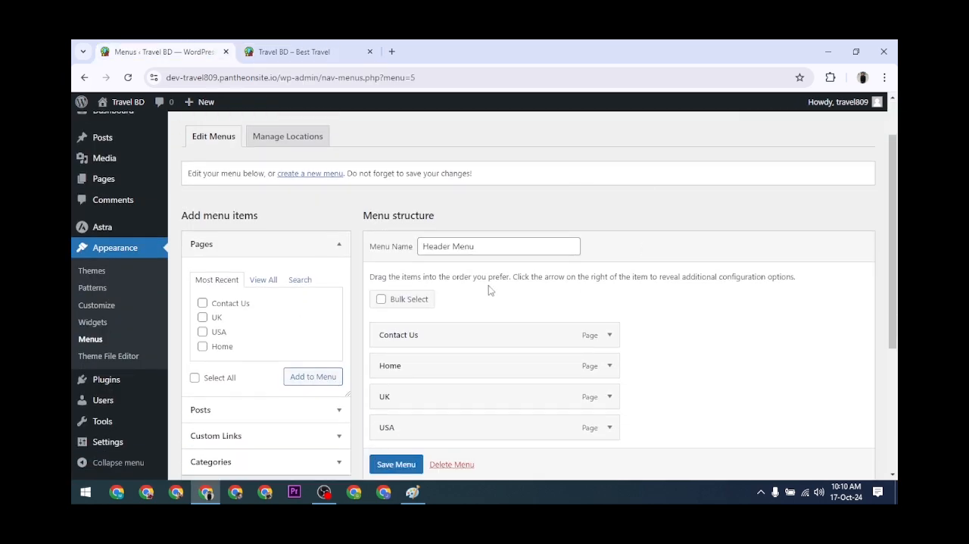
pyautogui.scroll(-2, 540, 271)
pyautogui.scroll(1, 536, 266)
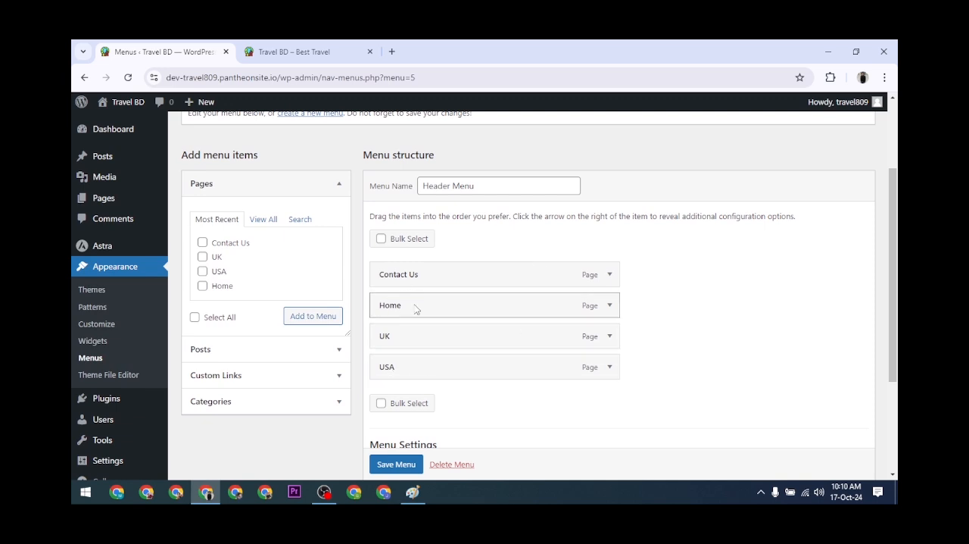
pyautogui.moveTo(416, 308); pyautogui.dragTo(417, 278)
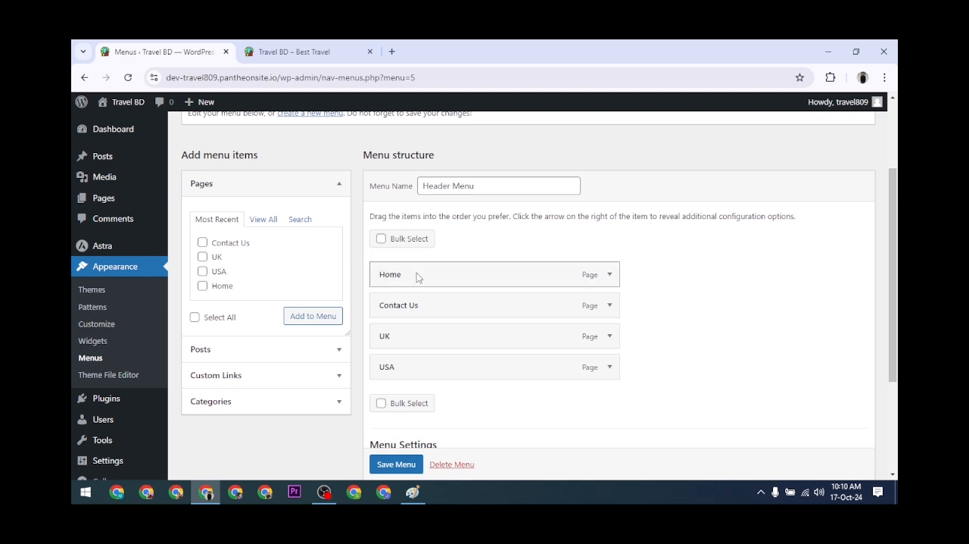
pyautogui.moveTo(416, 368); pyautogui.dragTo(415, 316)
pyautogui.moveTo(424, 368); pyautogui.dragTo(424, 336)
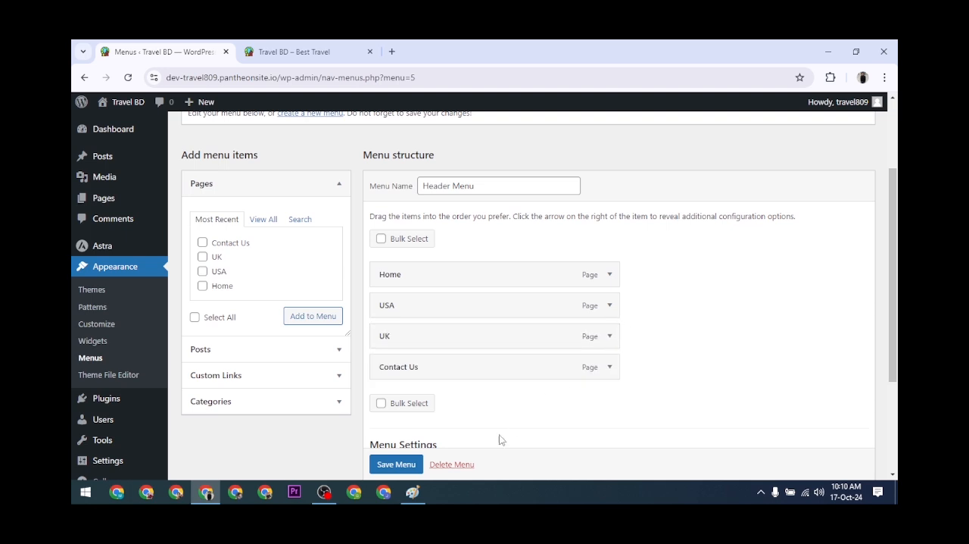
pyautogui.scroll(-1, 398, 463)
pyautogui.click(398, 464)
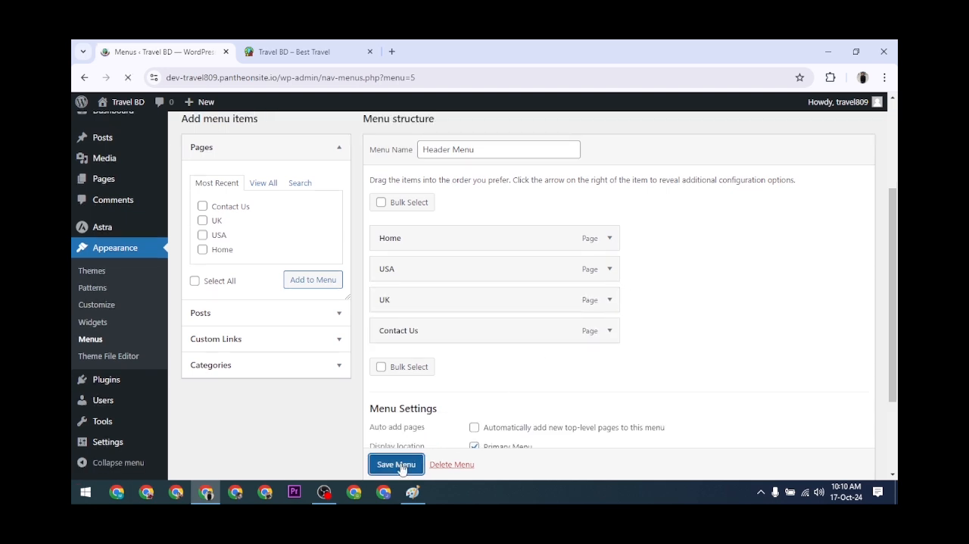
# Refresh the live site to examine the rearranged header navigation, then go back to the admin area.
pyautogui.click(300, 45)
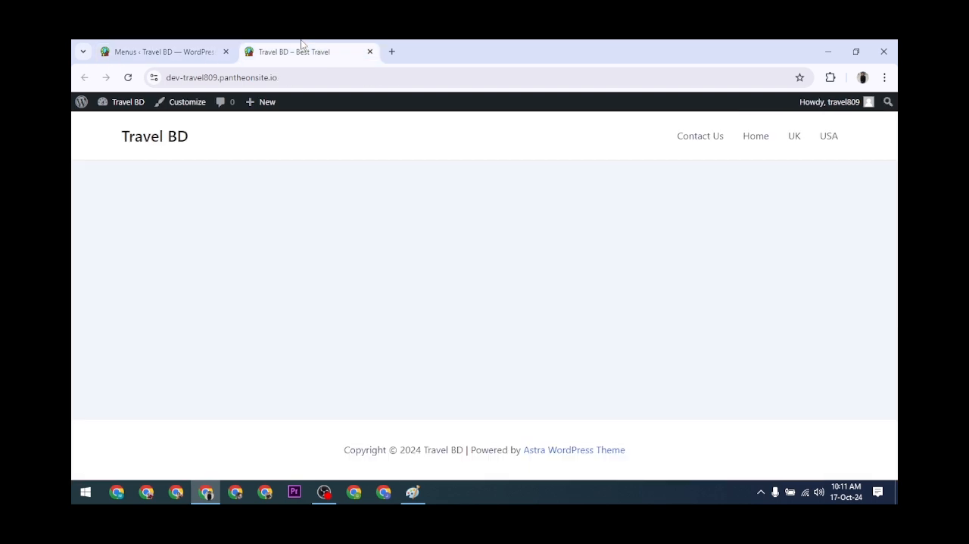
pyautogui.click(128, 78)
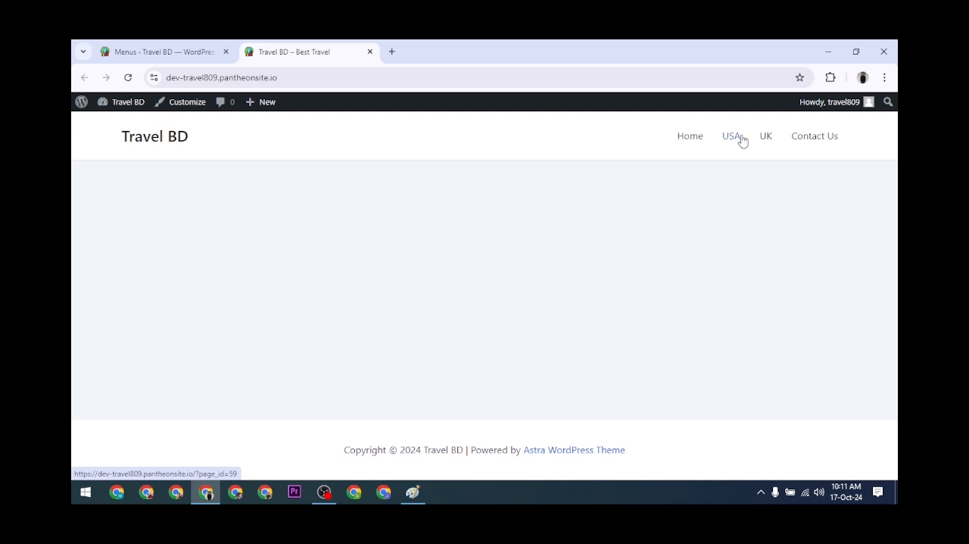
pyautogui.click(163, 52)
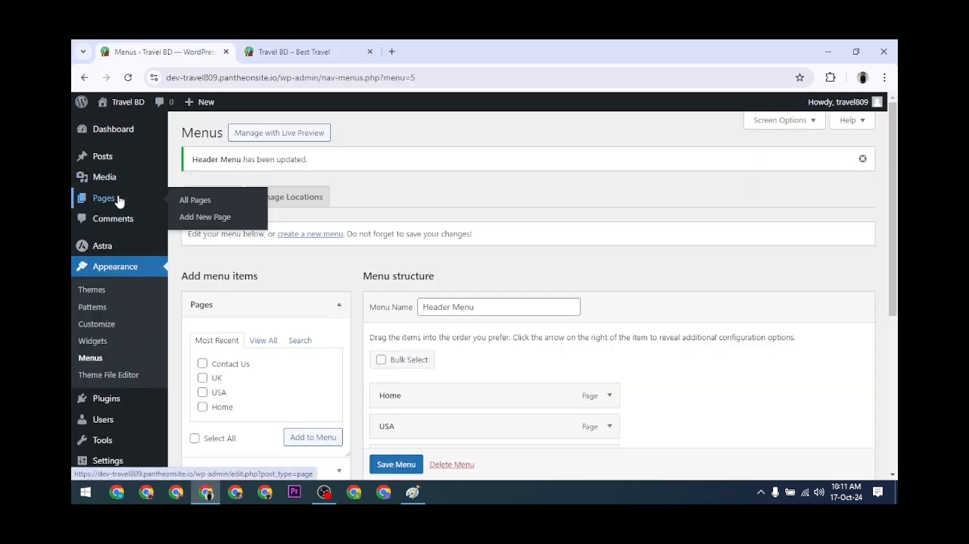
# Create a new page titled New York from the Pages list and publish it.
pyautogui.click(118, 201)
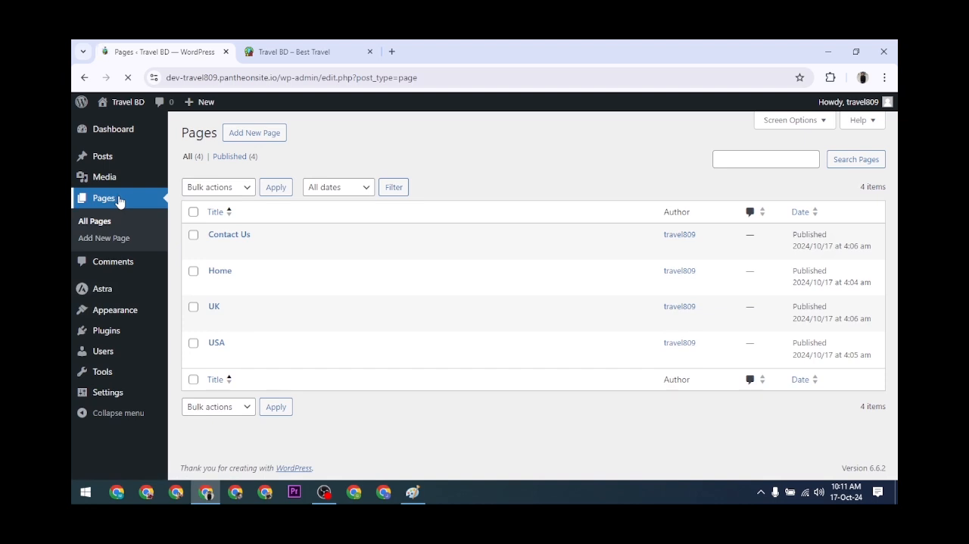
pyautogui.click(258, 134)
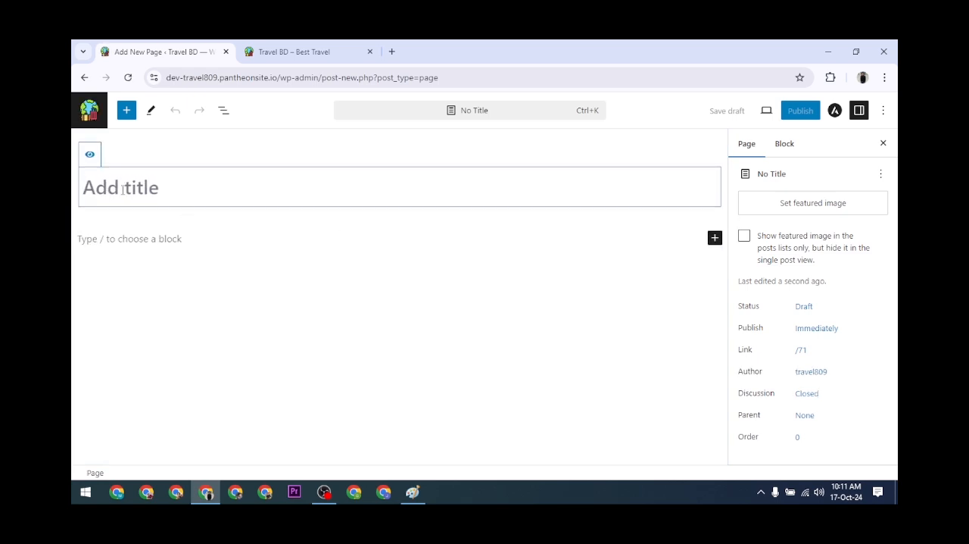
pyautogui.write('New York')
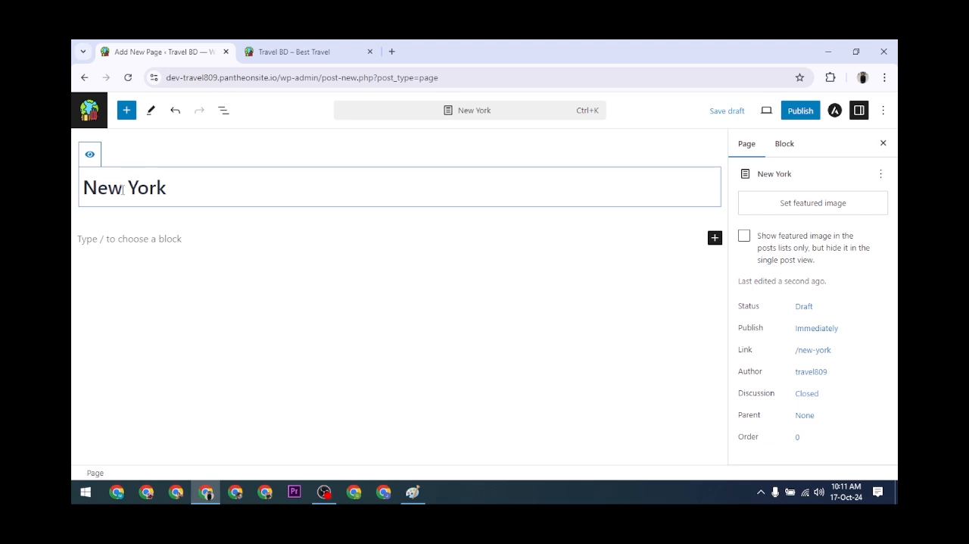
pyautogui.click(801, 110)
pyautogui.click(791, 112)
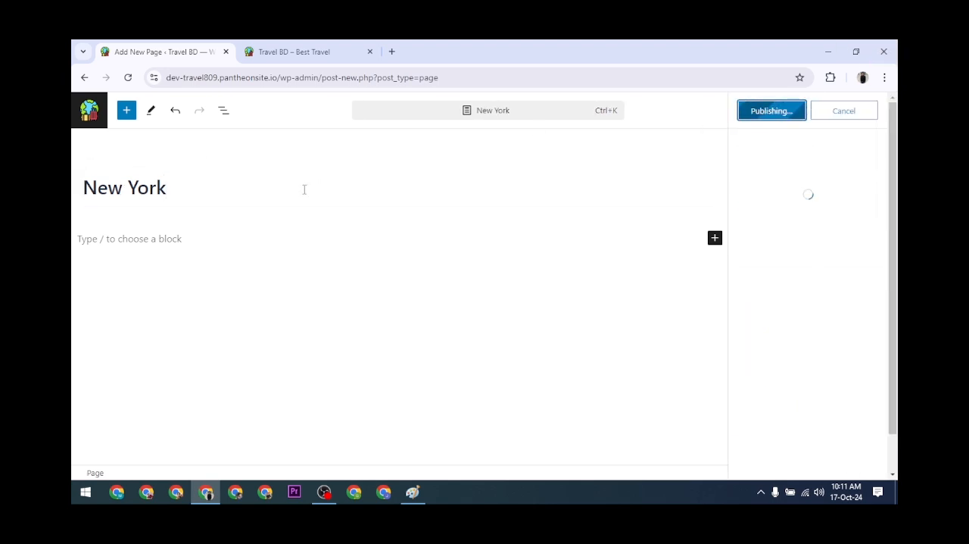
# Leave the New York editor, then create and publish another page titled California.
pyautogui.click(85, 78)
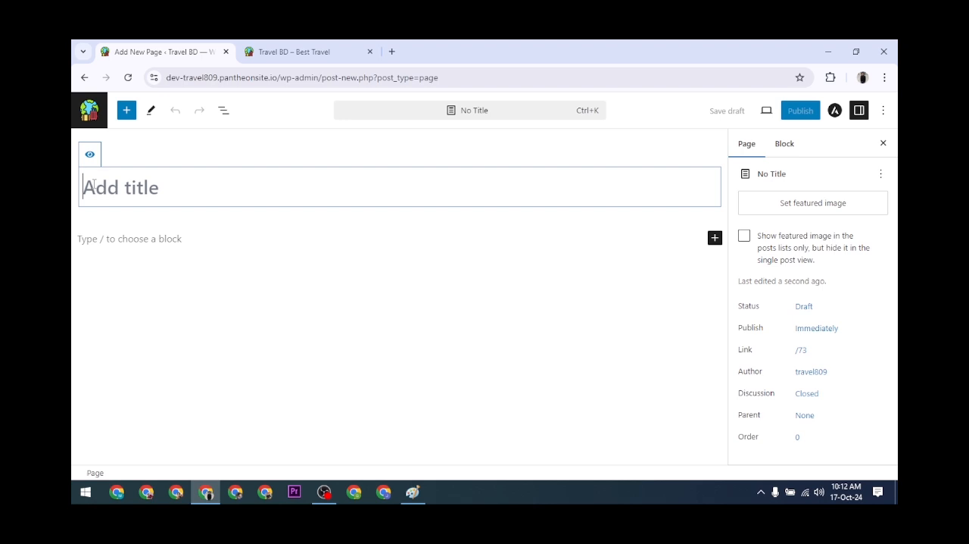
pyautogui.write('Calif')
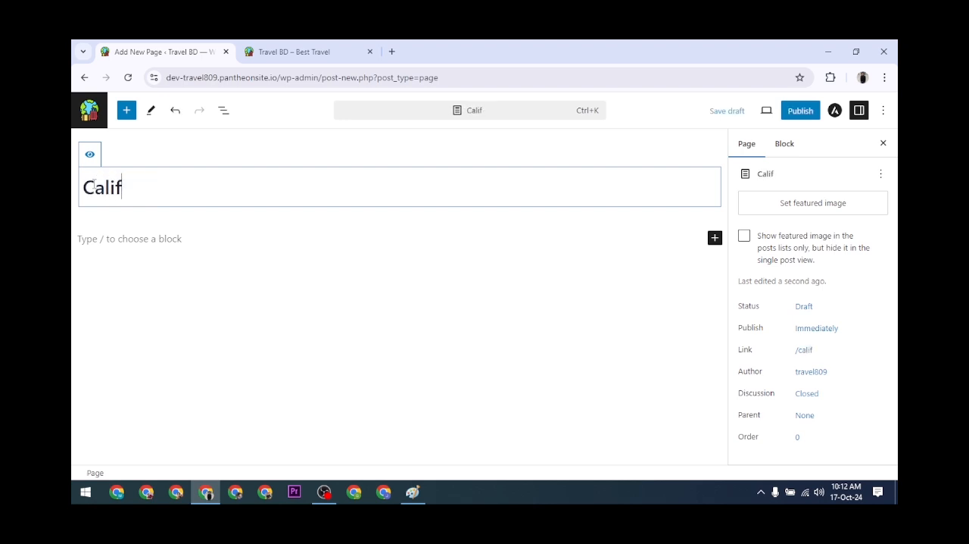
pyautogui.write('ornia')
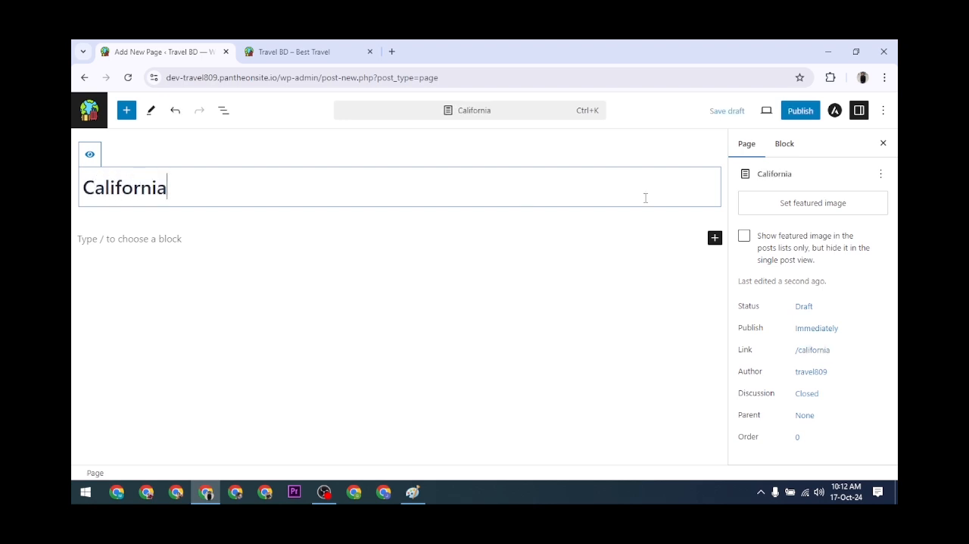
pyautogui.click(801, 115)
pyautogui.click(794, 119)
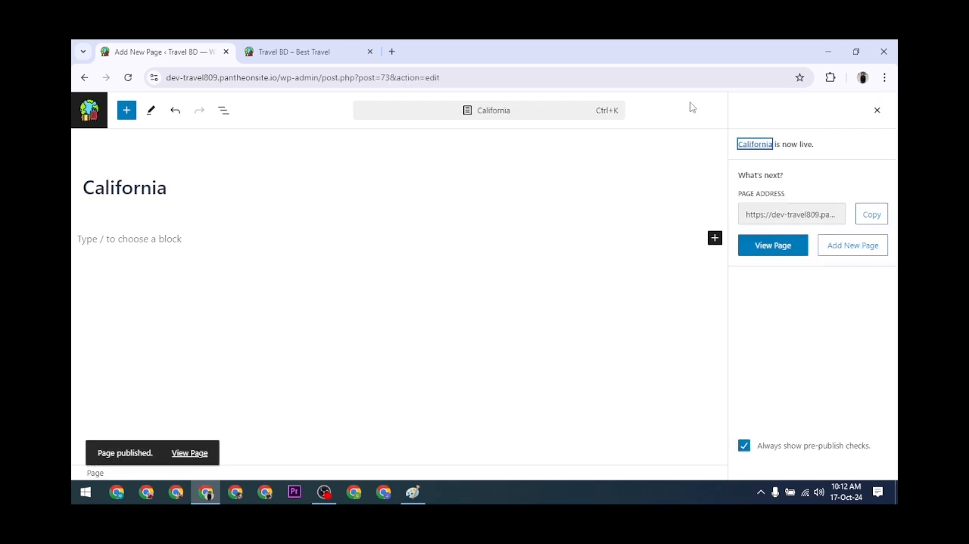
# Leave the California editor, create and publish a page titled Australia, and return to the Pages list.
pyautogui.click(84, 78)
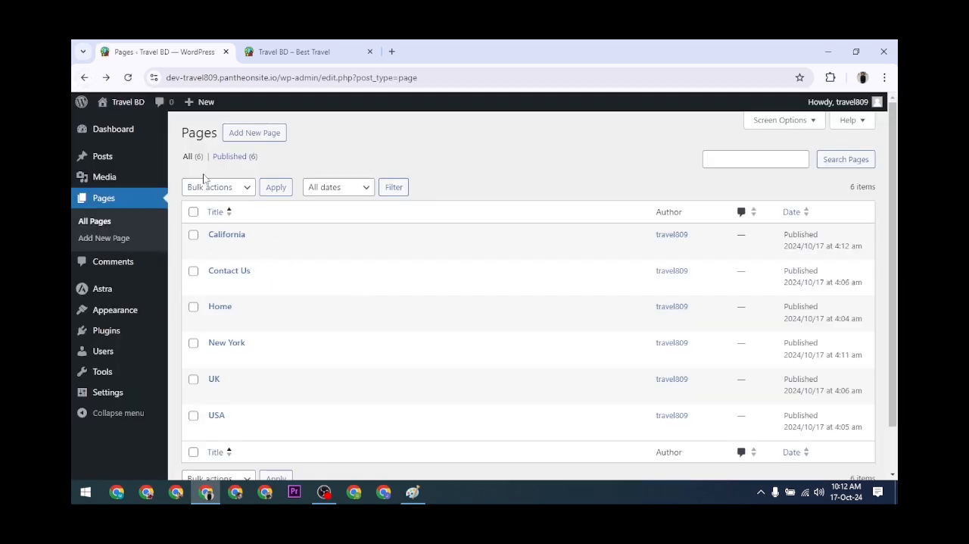
pyautogui.click(243, 136)
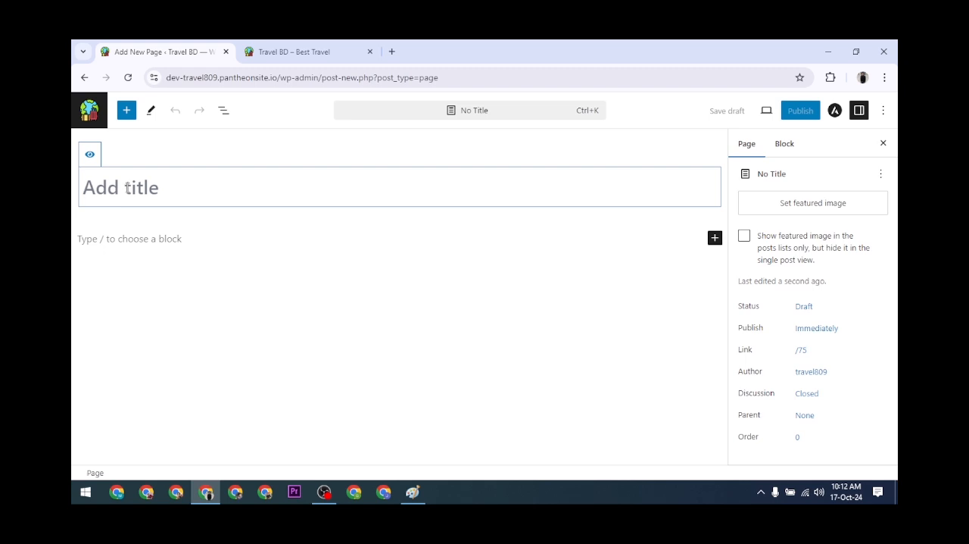
pyautogui.write('Au')
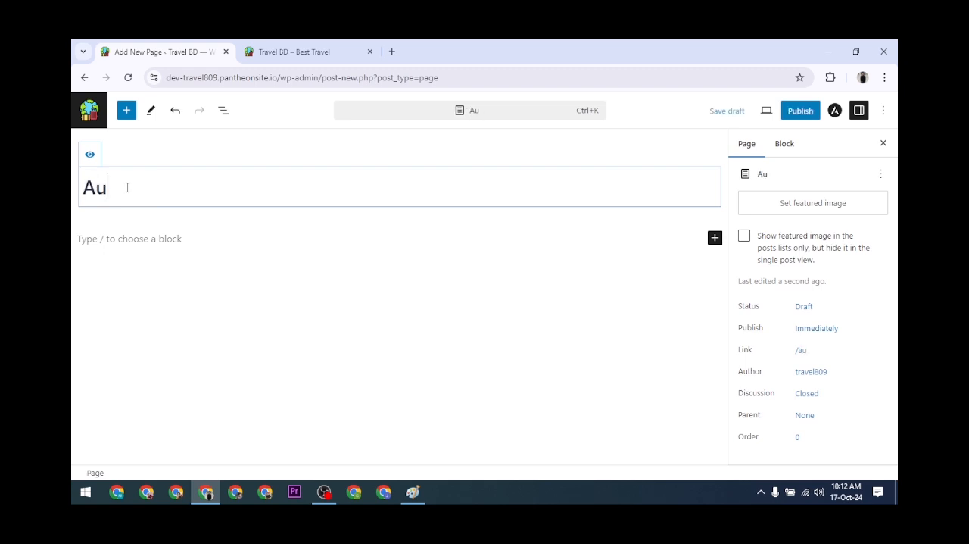
pyautogui.write('stralia')
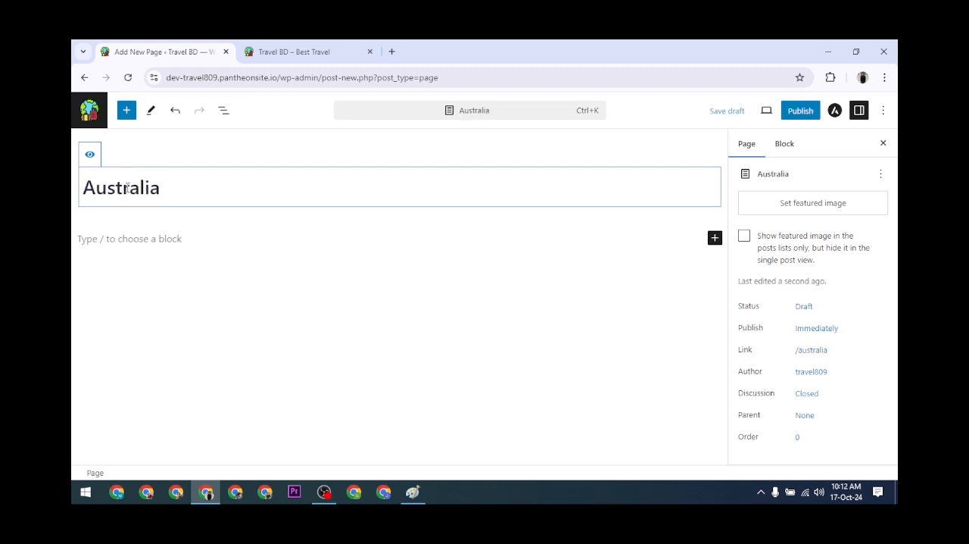
pyautogui.click(800, 111)
pyautogui.click(771, 111)
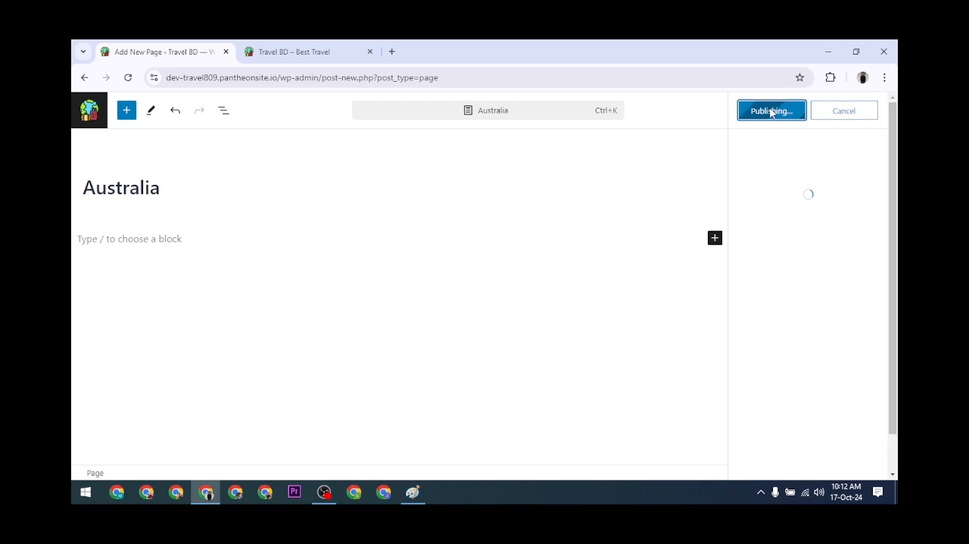
pyautogui.click(85, 77)
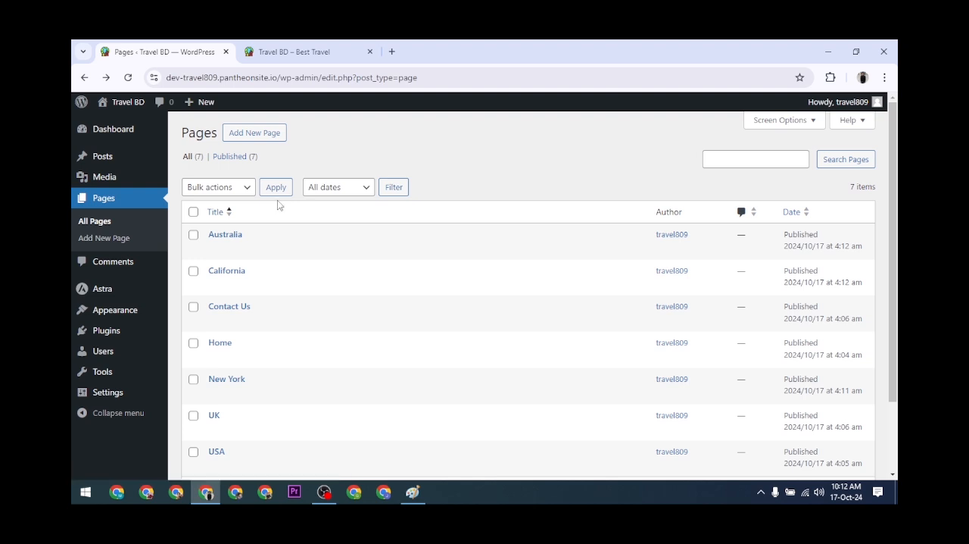
# Reload the live site to check its header navigation for the new pages, then return to the admin area.
pyautogui.click(310, 45)
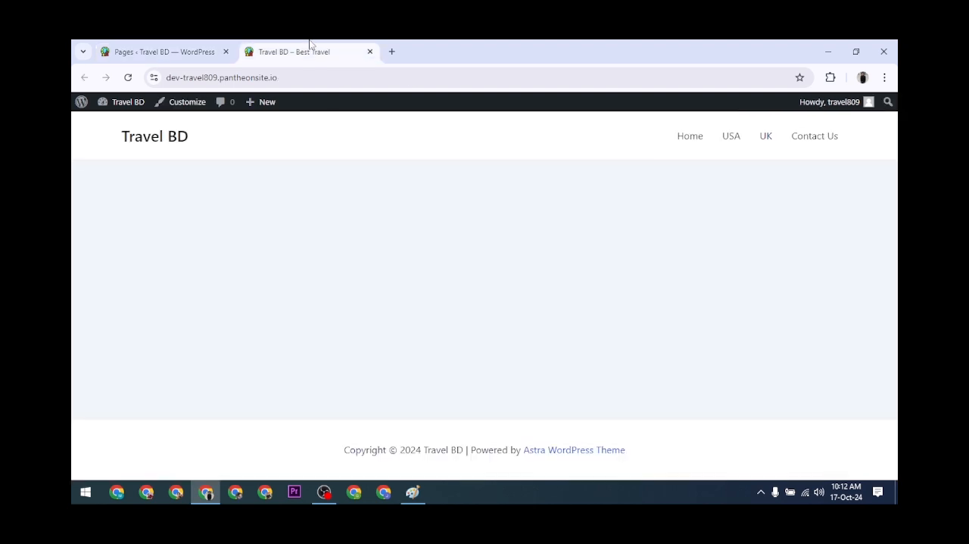
pyautogui.click(129, 78)
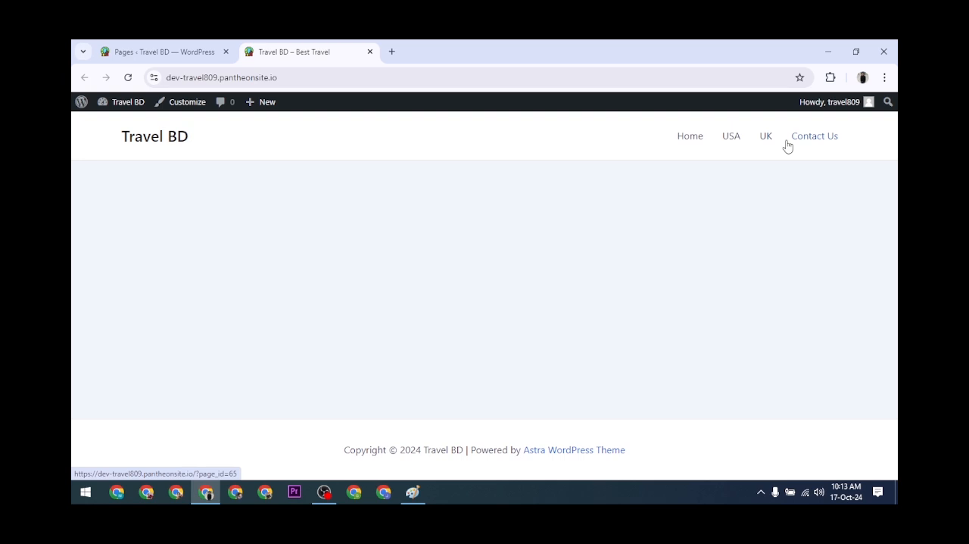
pyautogui.click(138, 43)
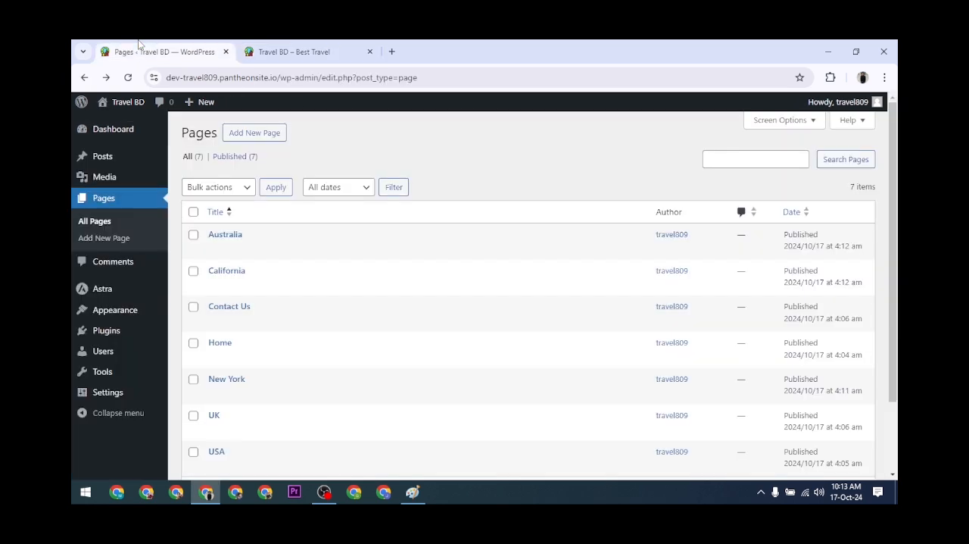
# Open the site's menu management screen with the Header Menu structure in view.
pyautogui.moveTo(154, 285)
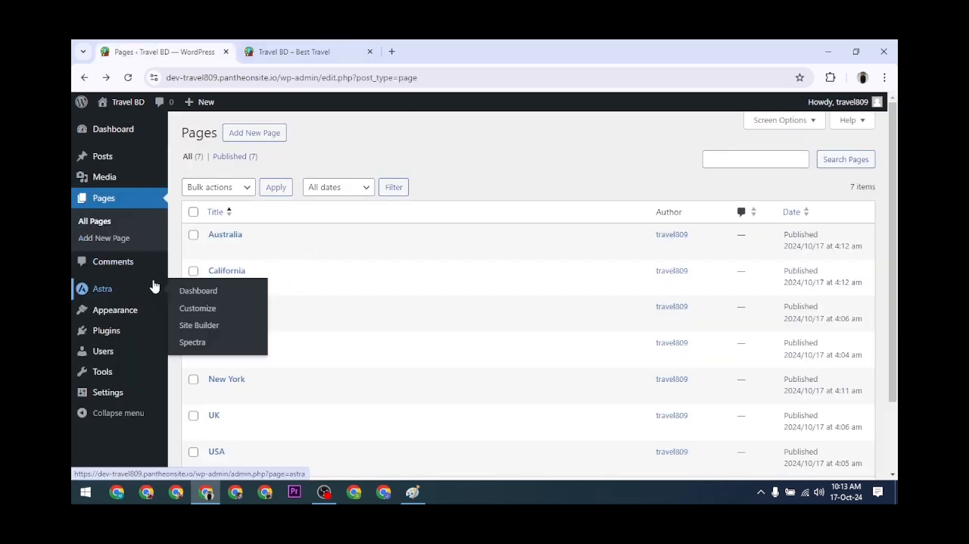
pyautogui.moveTo(119, 321)
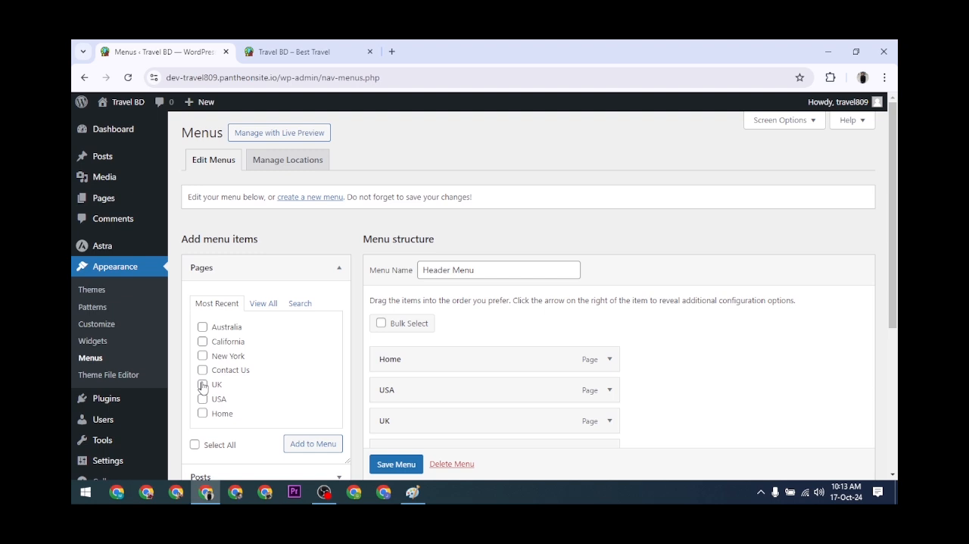
pyautogui.scroll(-1, 436, 287)
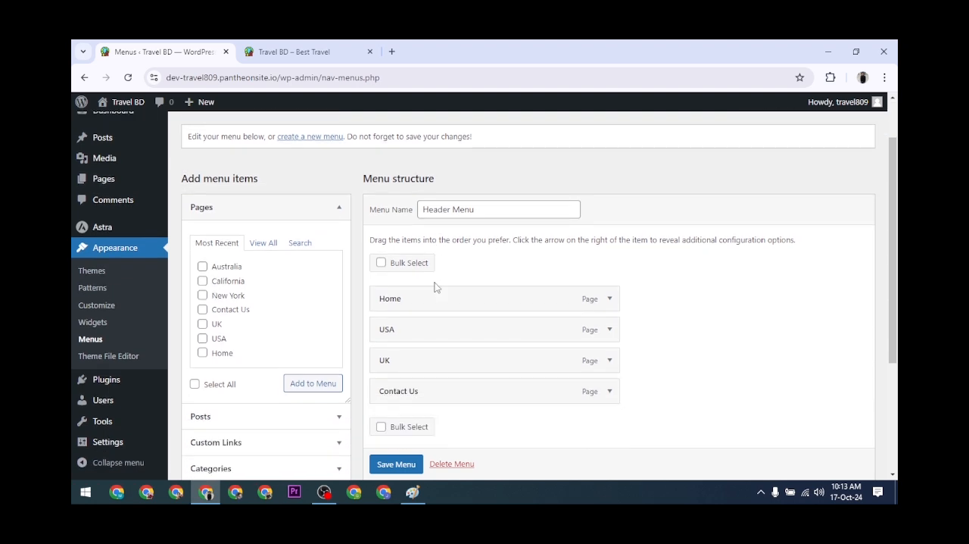
# Try to add Australia, California and New York from the full page list by selecting them and saving the Header Menu.
pyautogui.click(262, 244)
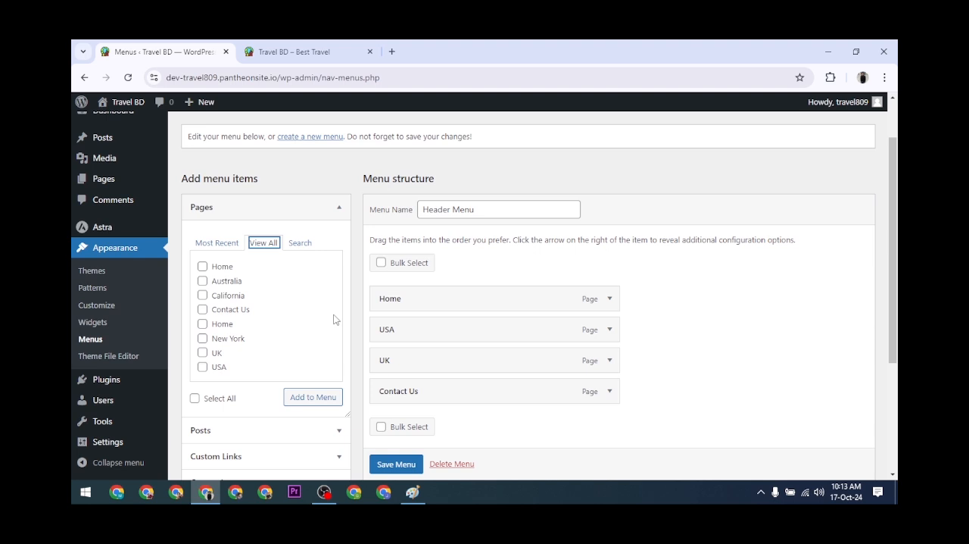
pyautogui.click(202, 281)
pyautogui.click(202, 338)
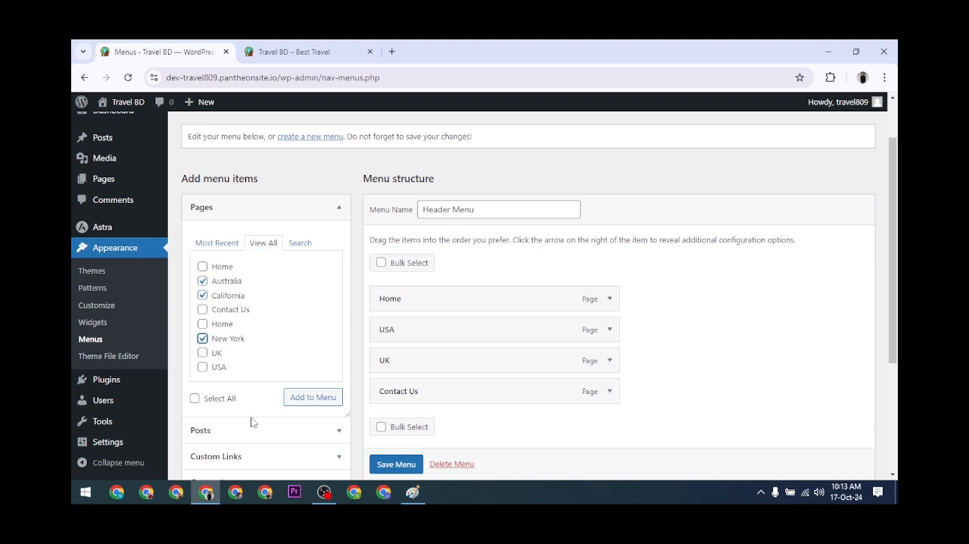
pyautogui.scroll(-1, 391, 471)
pyautogui.click(391, 465)
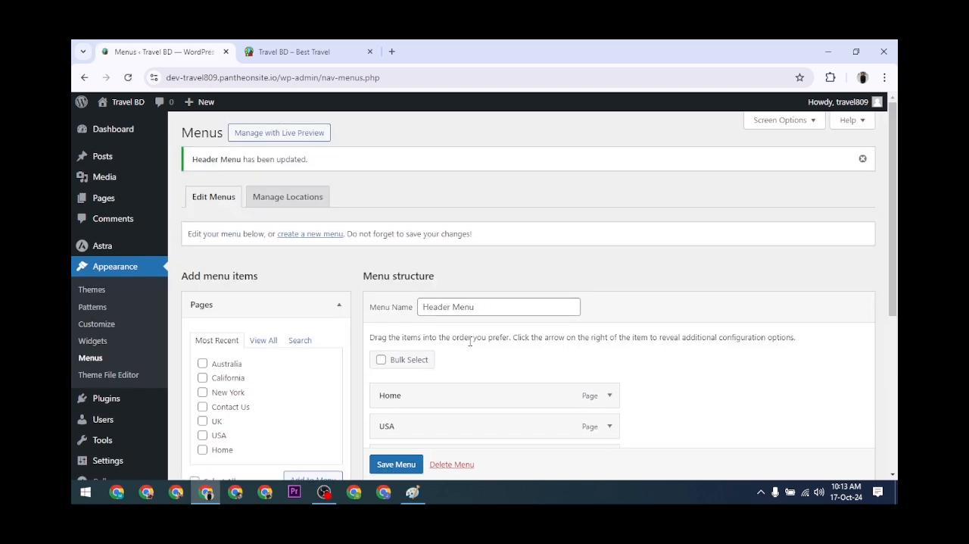
# Add the Australia, California and New York pages to the Header Menu structure.
pyautogui.scroll(-3, 515, 337)
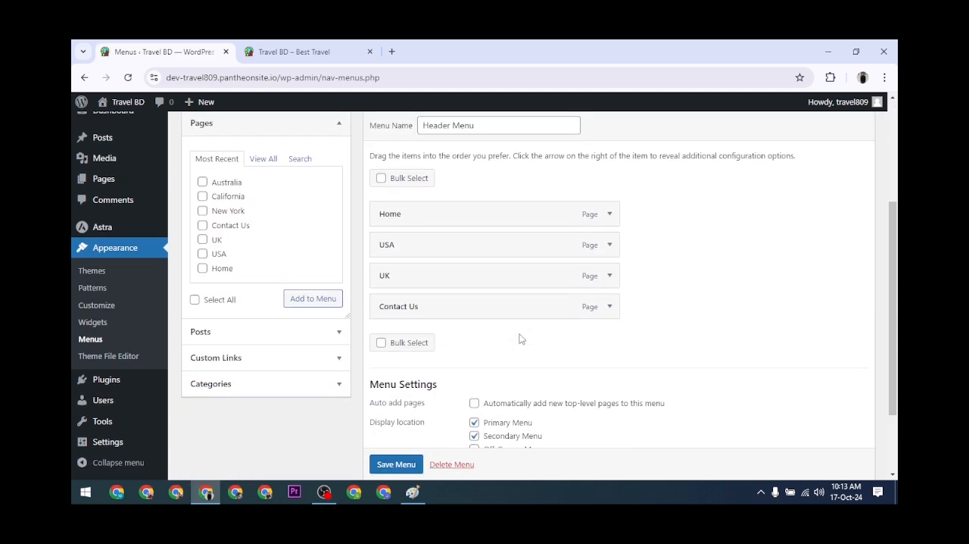
pyautogui.scroll(1, 520, 333)
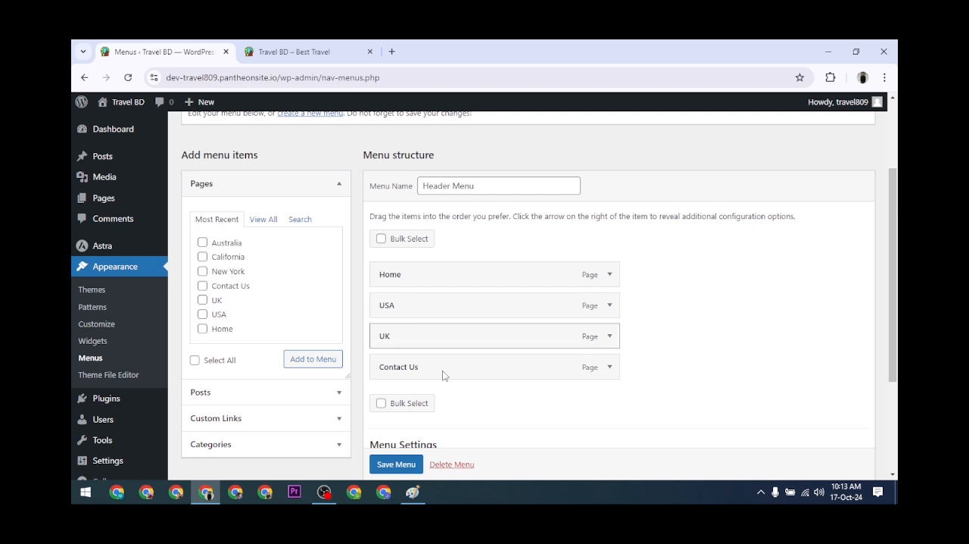
pyautogui.scroll(1, 300, 394)
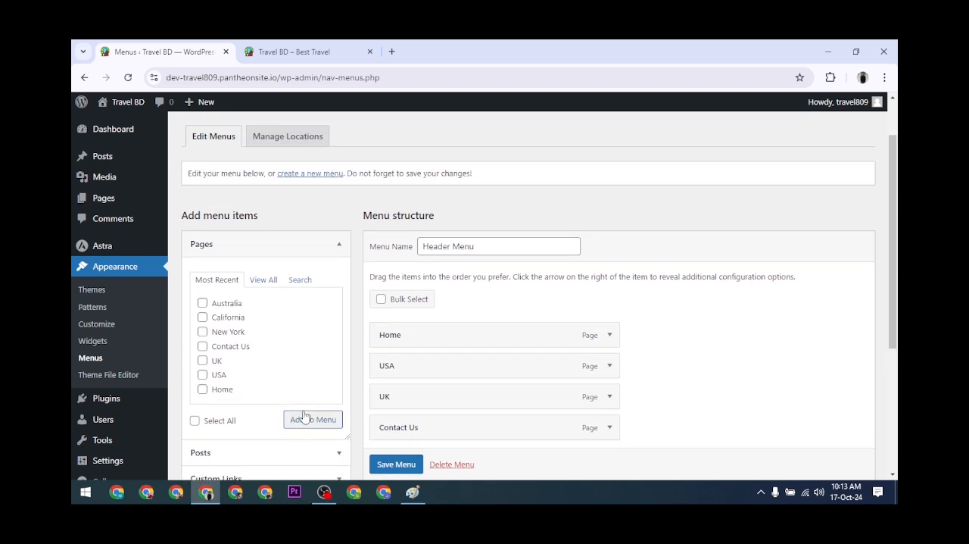
pyautogui.click(202, 303)
pyautogui.click(202, 317)
pyautogui.click(202, 331)
pyautogui.click(310, 422)
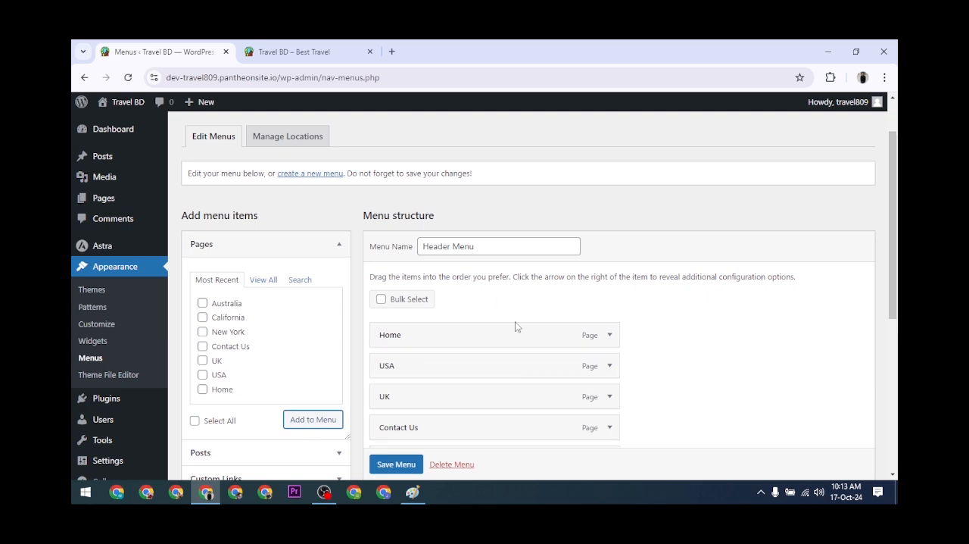
# Reorder the Header Menu to Home, USA, New York, California, UK, Australia, Contact Us and save it.
pyautogui.scroll(-3, 529, 375)
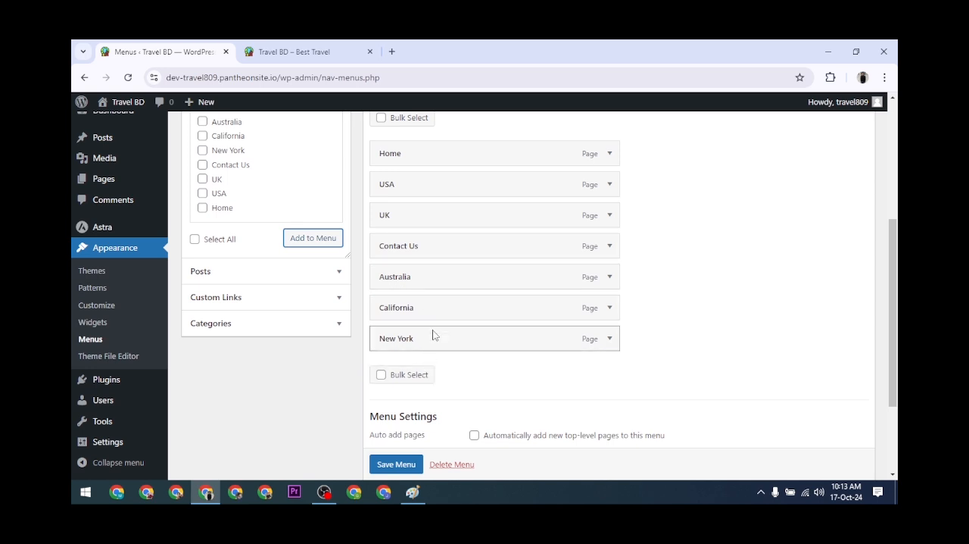
pyautogui.scroll(1, 500, 281)
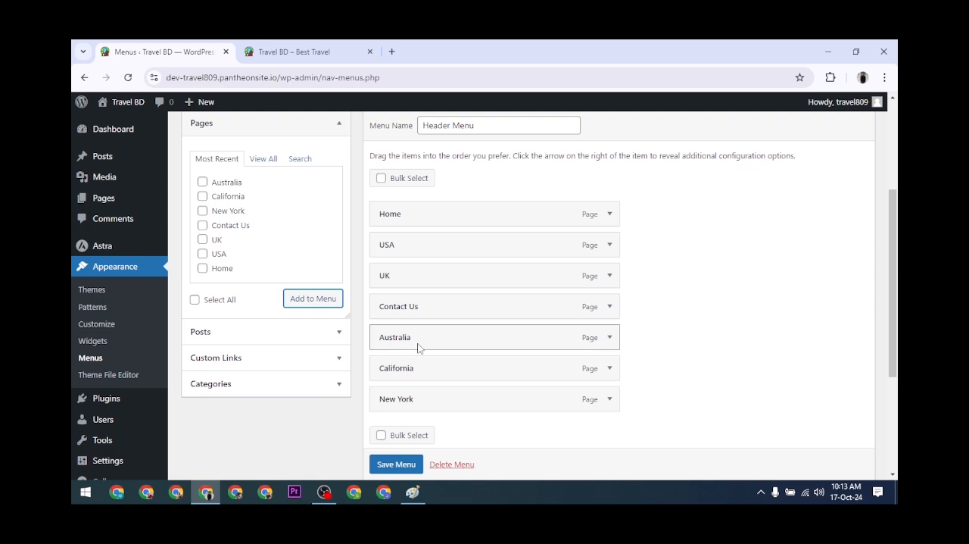
pyautogui.moveTo(415, 402); pyautogui.dragTo(424, 275)
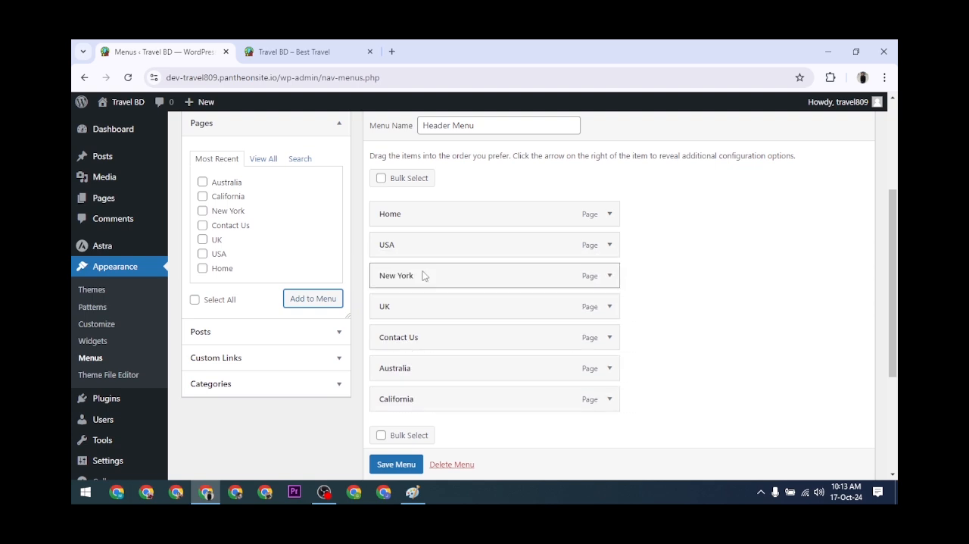
pyautogui.moveTo(415, 403); pyautogui.dragTo(414, 321)
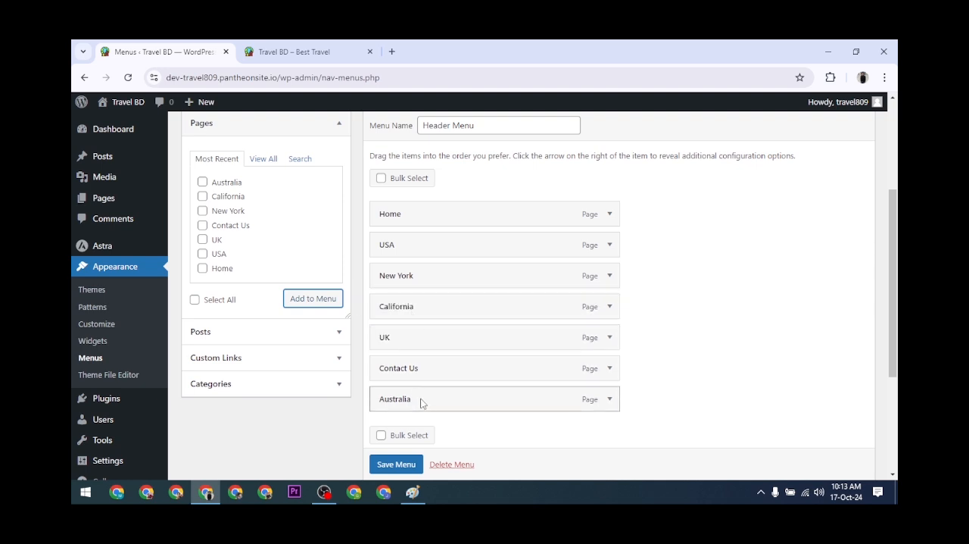
pyautogui.moveTo(421, 403); pyautogui.dragTo(417, 372)
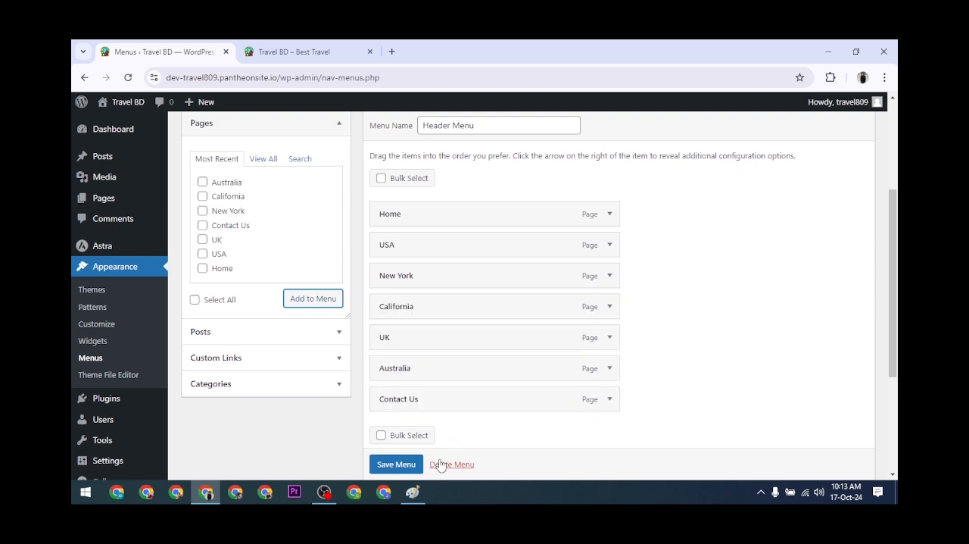
pyautogui.scroll(-1, 432, 464)
pyautogui.click(405, 465)
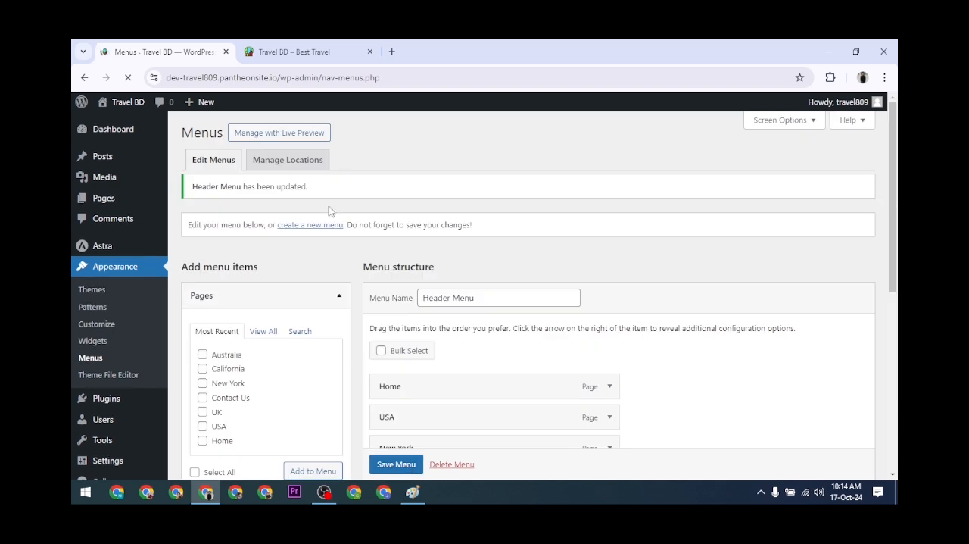
# Reload the live site to examine the expanded header navigation, then go back to the menu editor.
pyautogui.click(316, 46)
pyautogui.click(127, 77)
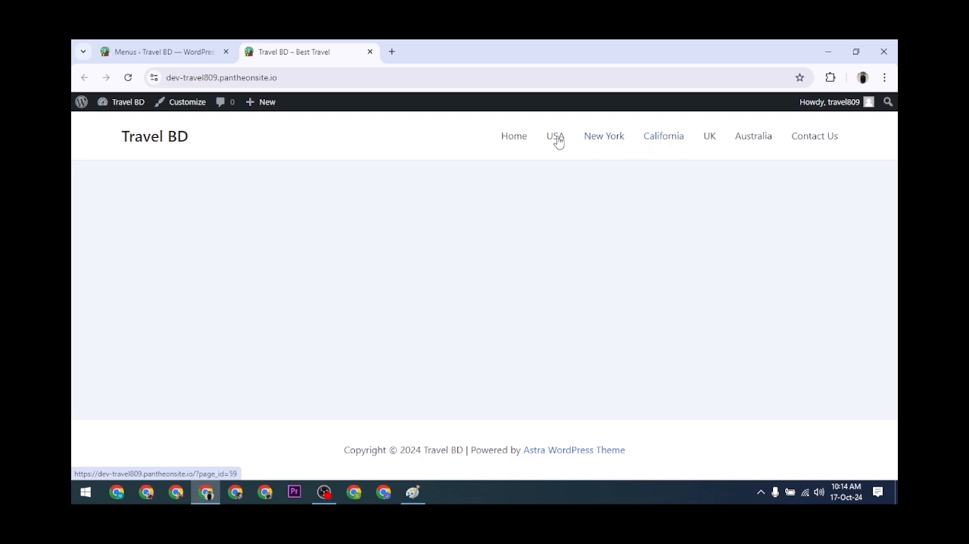
pyautogui.click(139, 46)
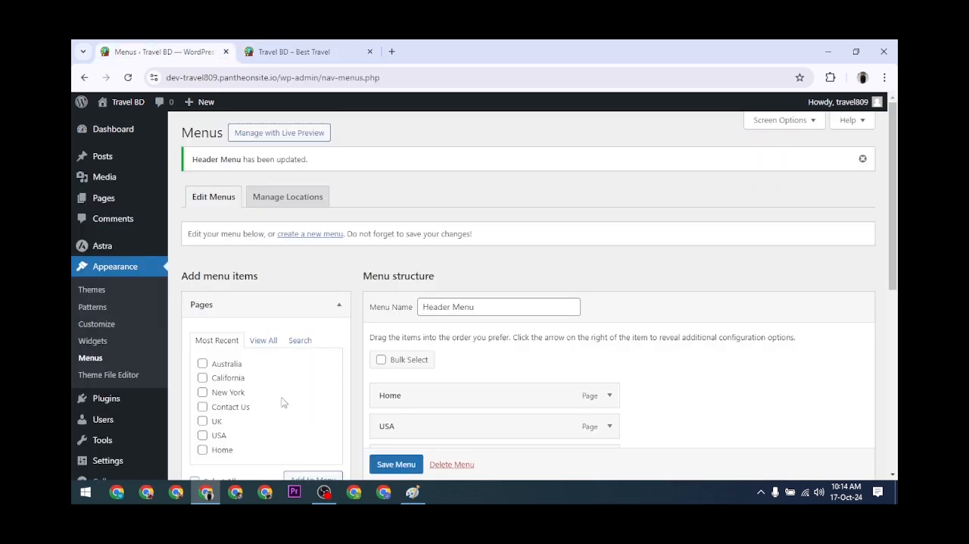
# Nest New York and California as sub items under USA in the Header Menu and save the menu.
pyautogui.scroll(-3, 528, 313)
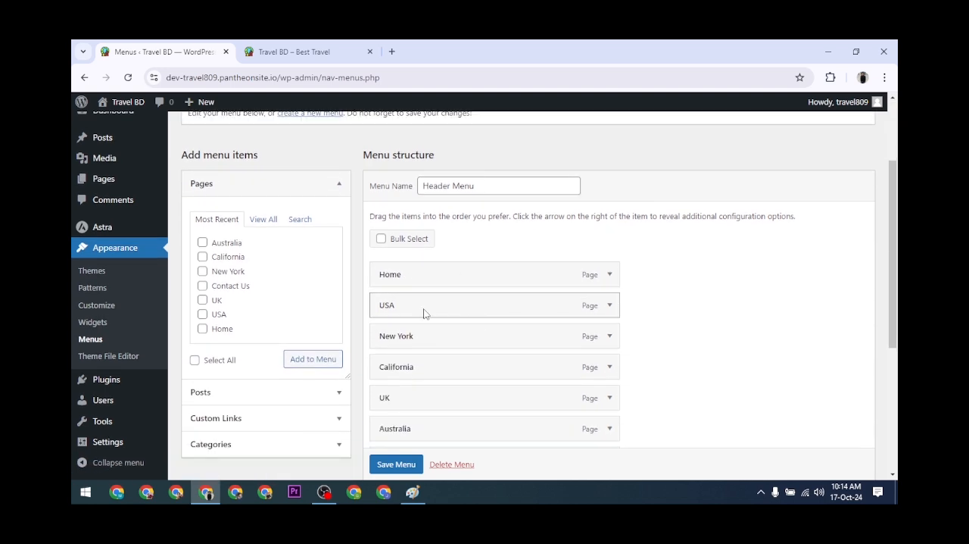
pyautogui.scroll(-1, 448, 305)
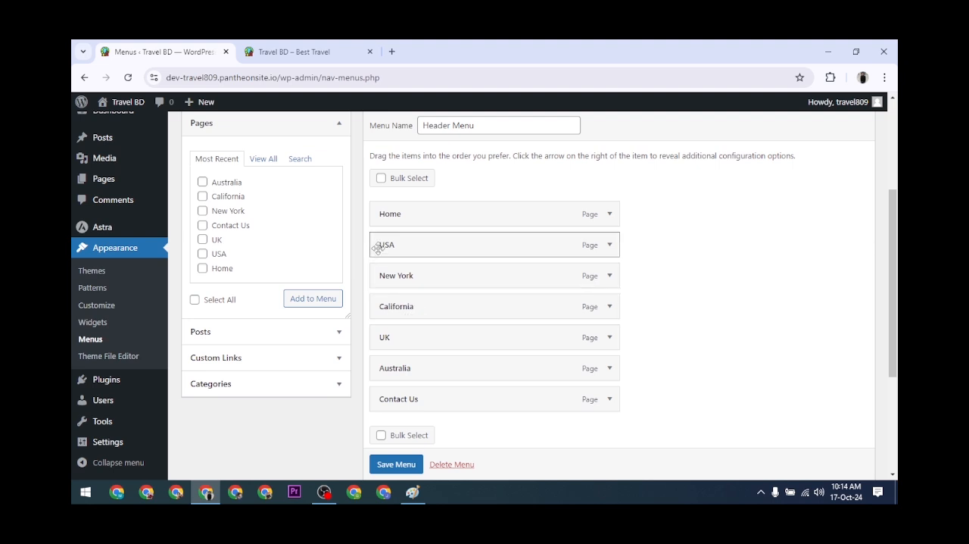
pyautogui.moveTo(386, 277); pyautogui.dragTo(448, 277)
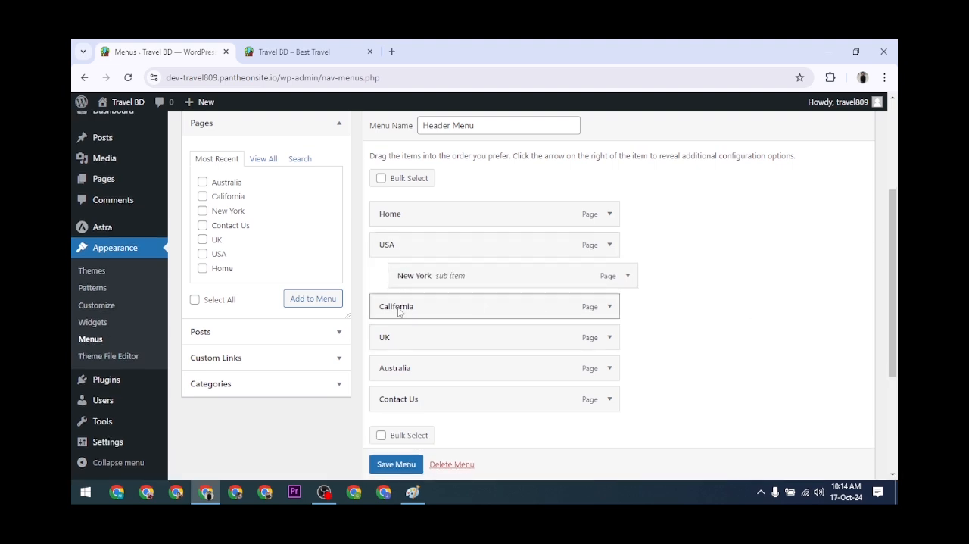
pyautogui.moveTo(418, 307); pyautogui.dragTo(440, 315)
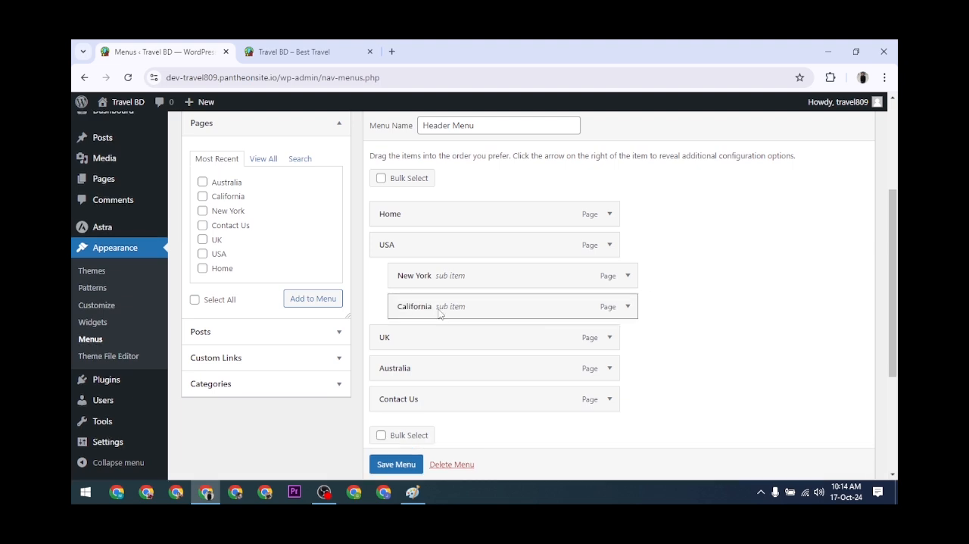
pyautogui.click(391, 464)
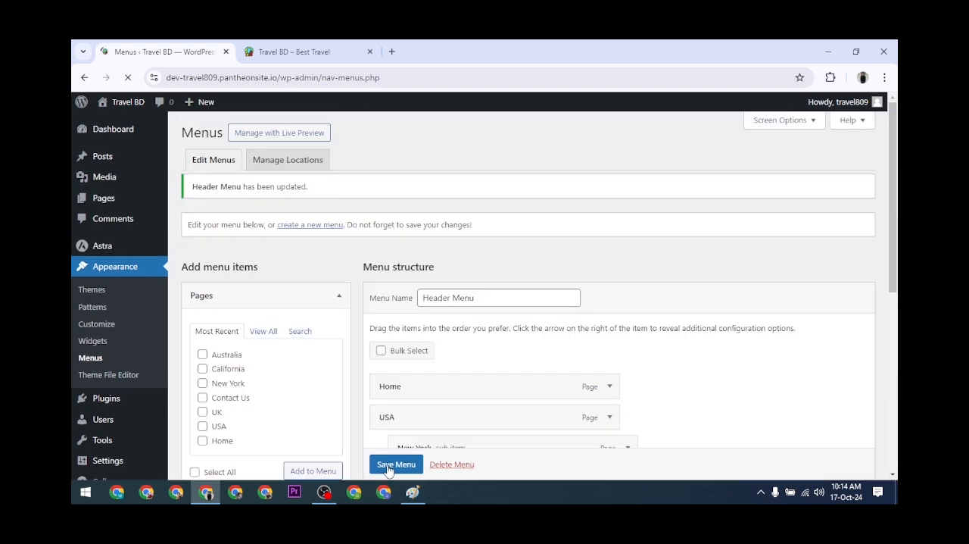
# Reload the live site to inspect the USA dropdown in the header, then return to the menu editor.
pyautogui.click(293, 47)
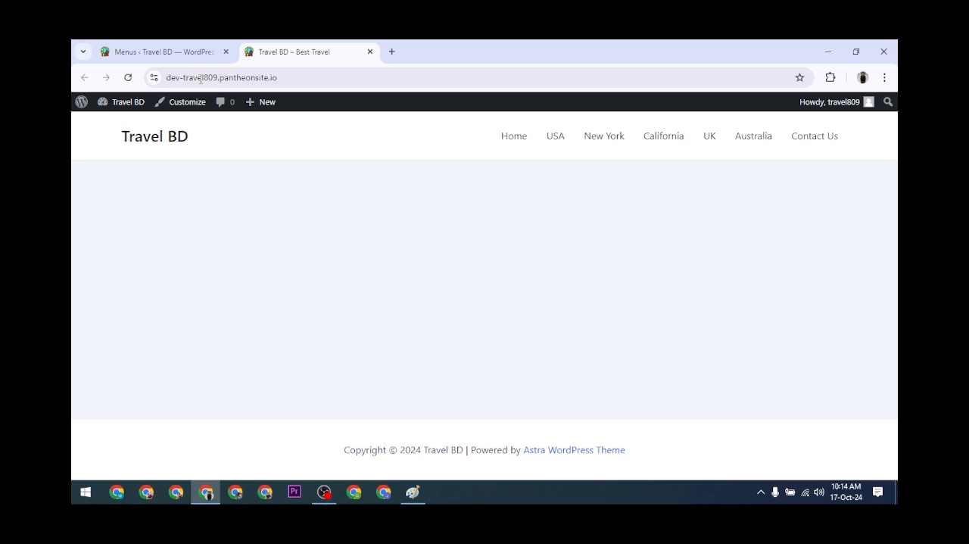
pyautogui.click(128, 77)
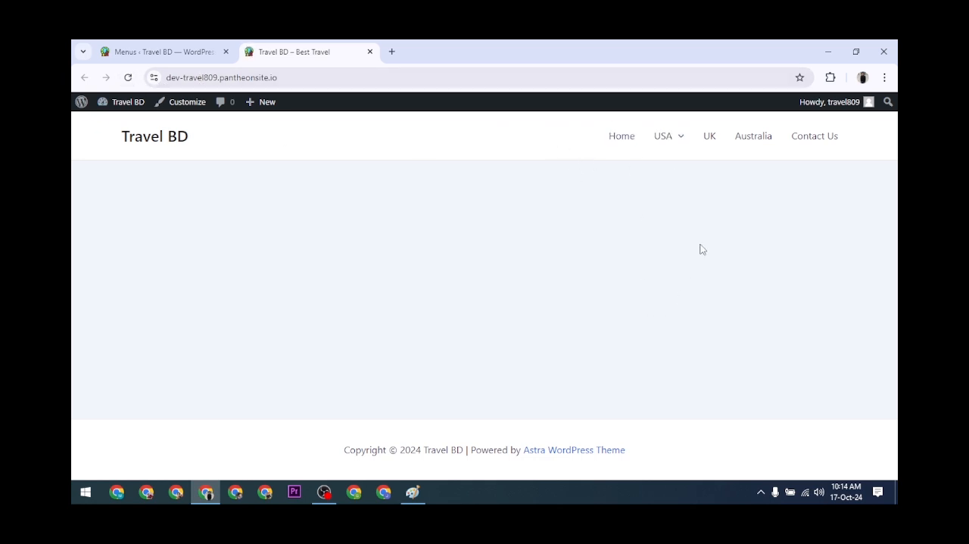
pyautogui.moveTo(677, 143)
pyautogui.click(161, 51)
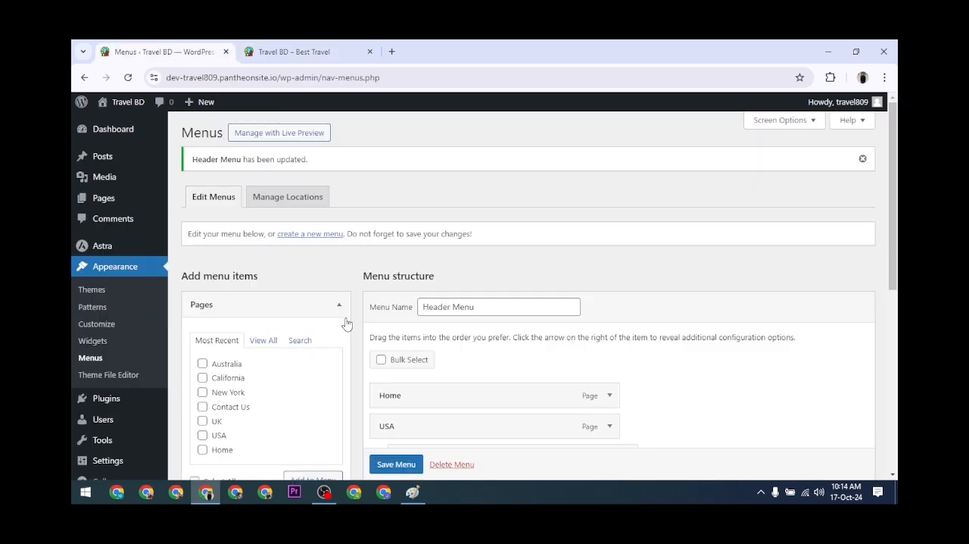
# Nest California one level deeper under New York in the Header Menu and save the menu.
pyautogui.scroll(-3, 439, 354)
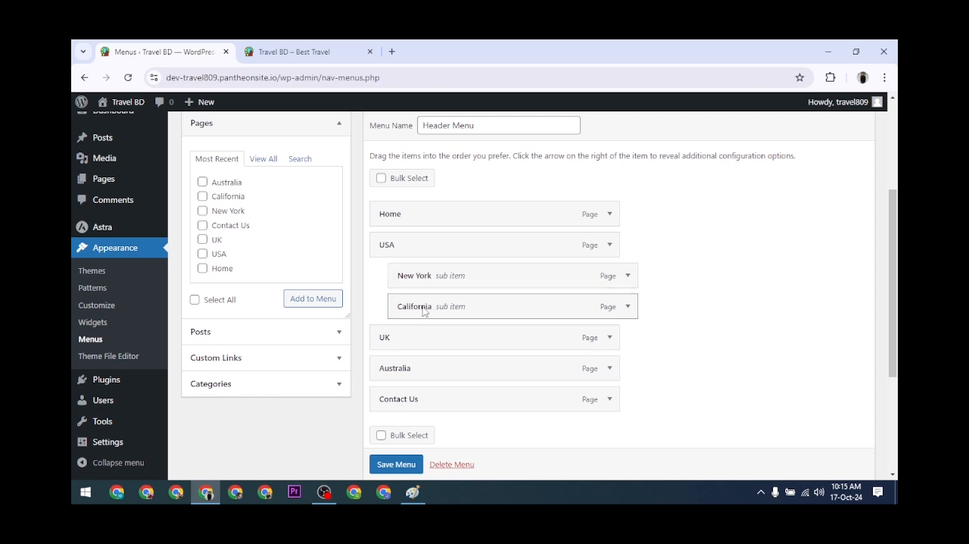
pyautogui.moveTo(423, 311); pyautogui.dragTo(457, 310)
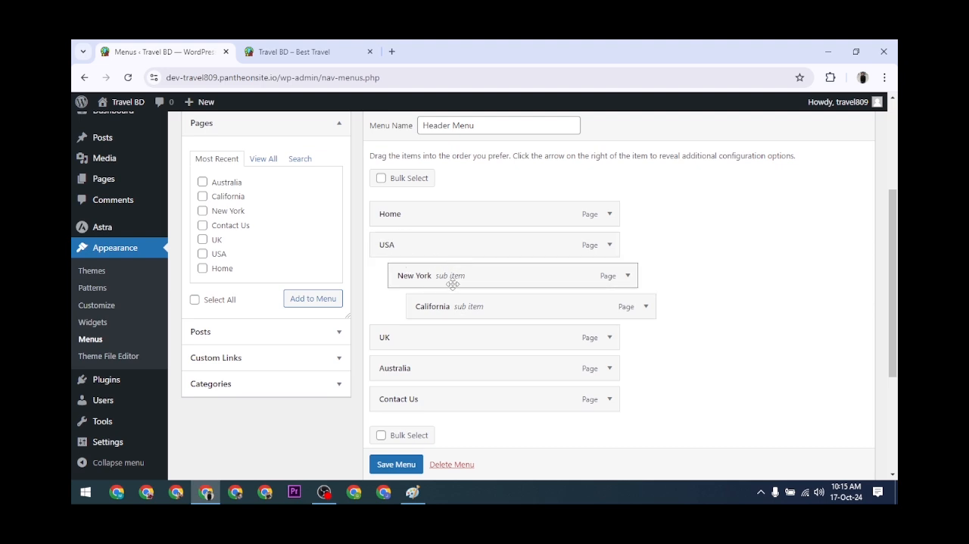
pyautogui.click(405, 467)
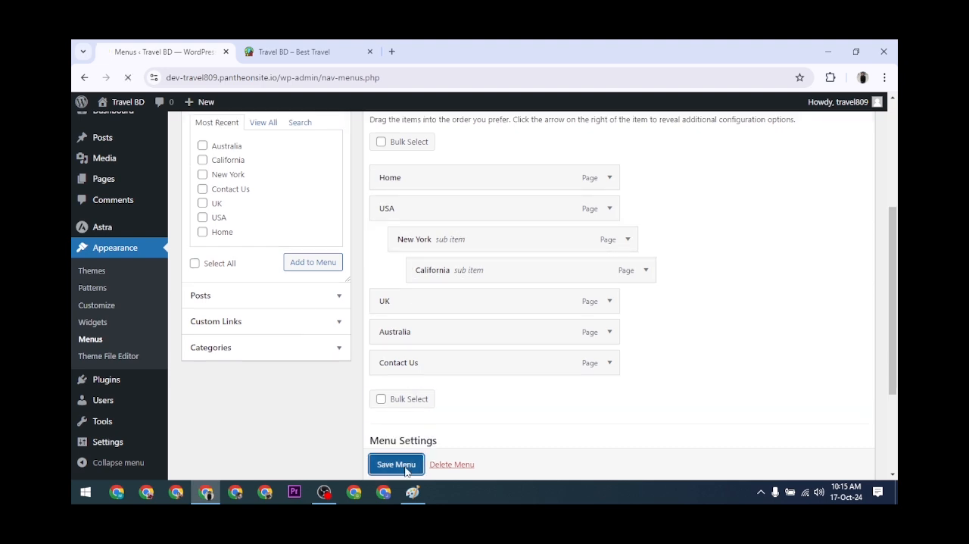
# Reload the live site and inspect the New York entry in the USA dropdown for its nested submenu.
pyautogui.click(303, 50)
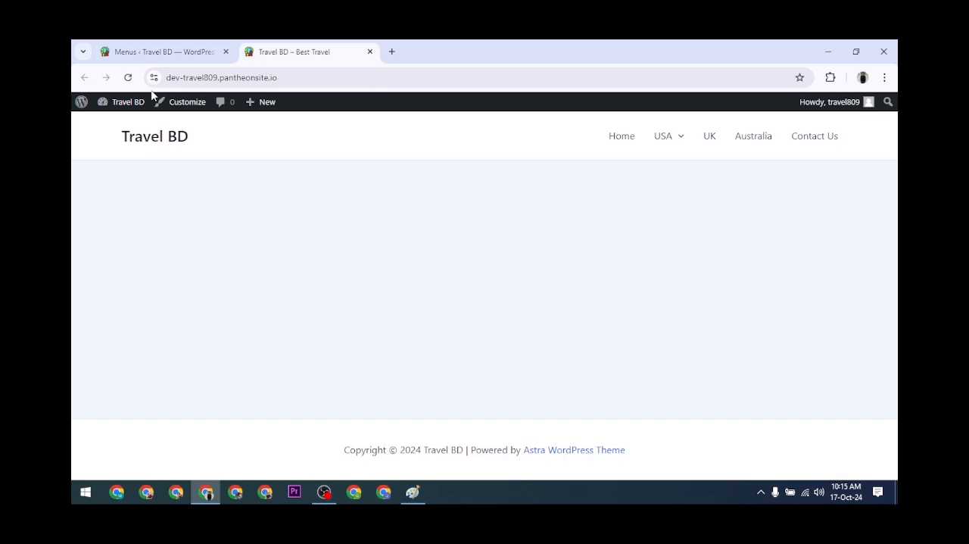
pyautogui.click(128, 77)
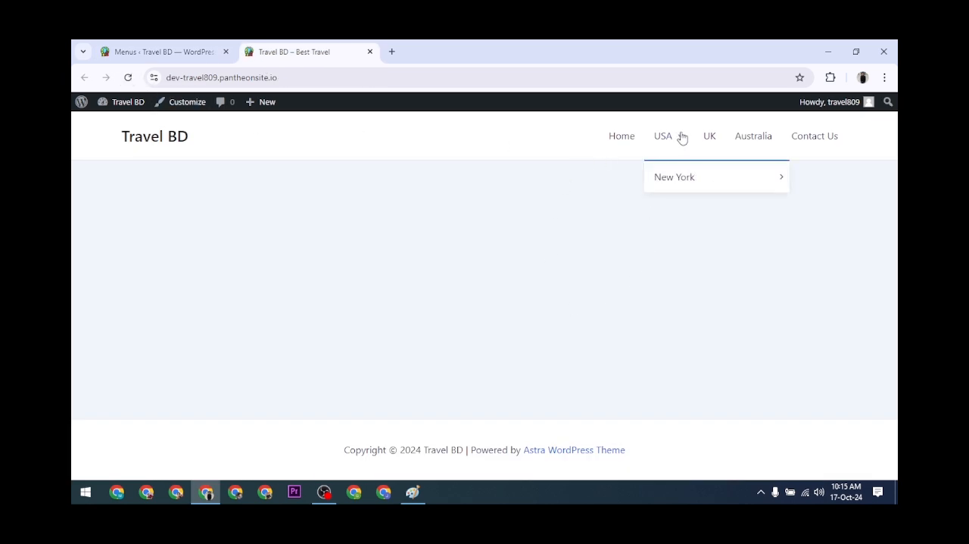
pyautogui.moveTo(692, 170)
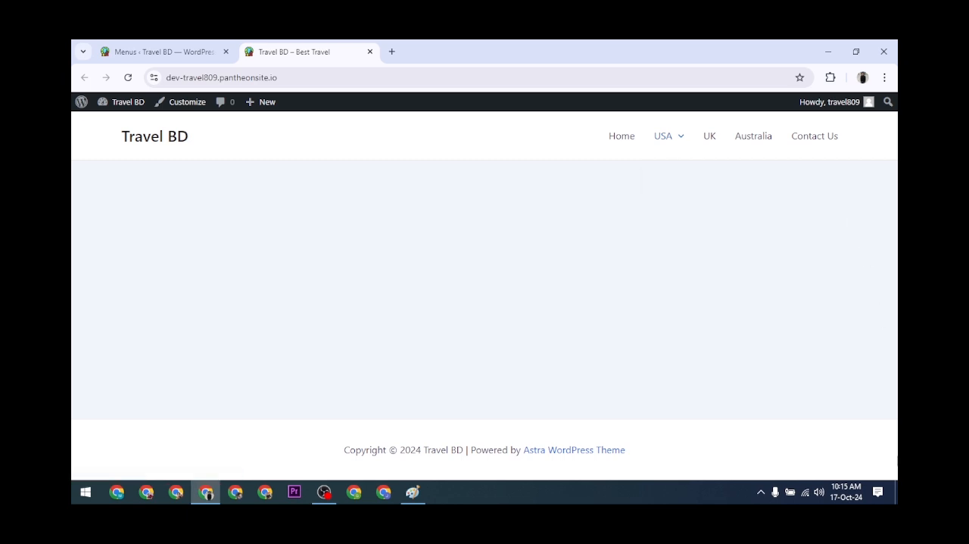
# Return to the menu editor, move California back to a direct sub item of USA, and save the Header Menu.
pyautogui.click(174, 52)
pyautogui.scroll(-2, 456, 400)
pyautogui.moveTo(479, 377); pyautogui.dragTo(428, 369)
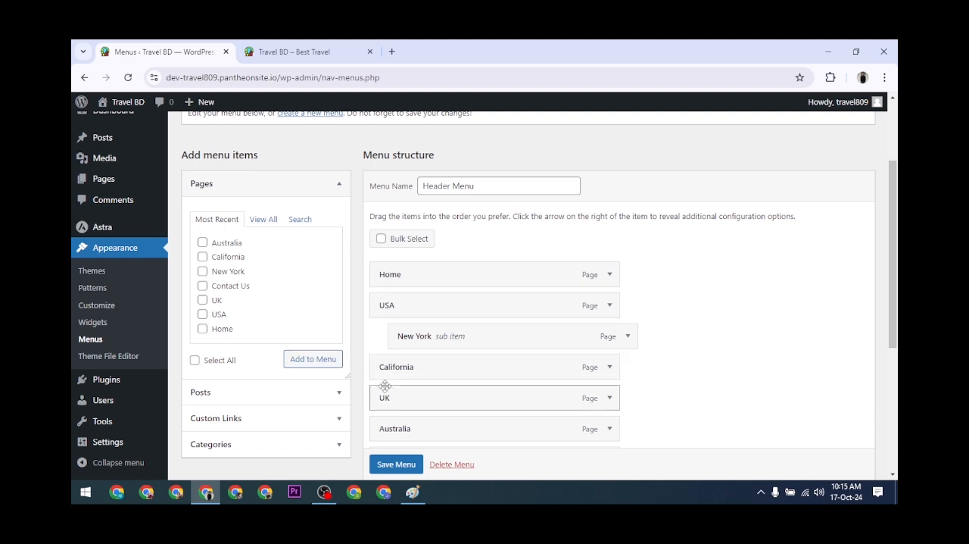
pyautogui.moveTo(402, 368)
pyautogui.mouseDown()
pyautogui.moveTo(449, 367)
pyautogui.moveTo(406, 368)
pyautogui.mouseUp()
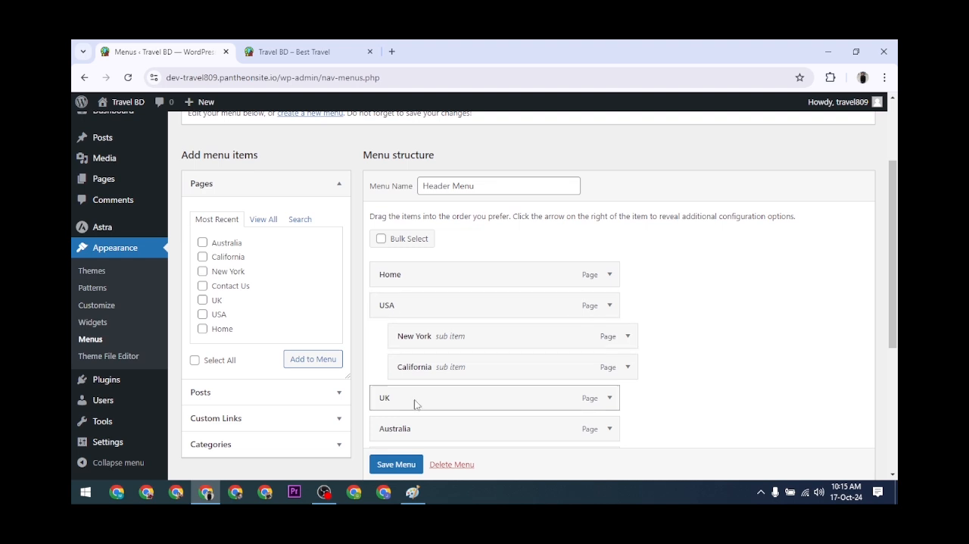
pyautogui.click(399, 463)
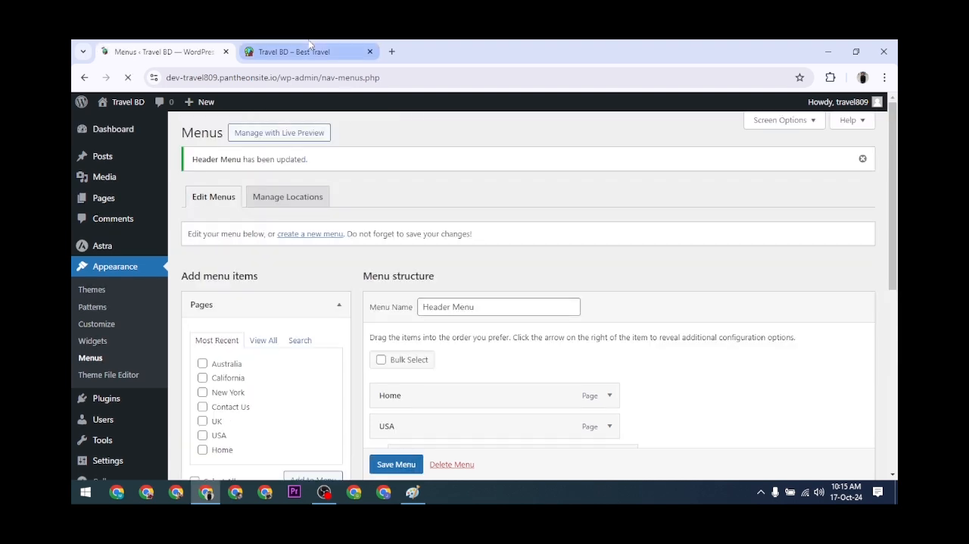
# Reload the live site to check the header navigation, then return to the menu editor.
pyautogui.click(309, 50)
pyautogui.click(128, 77)
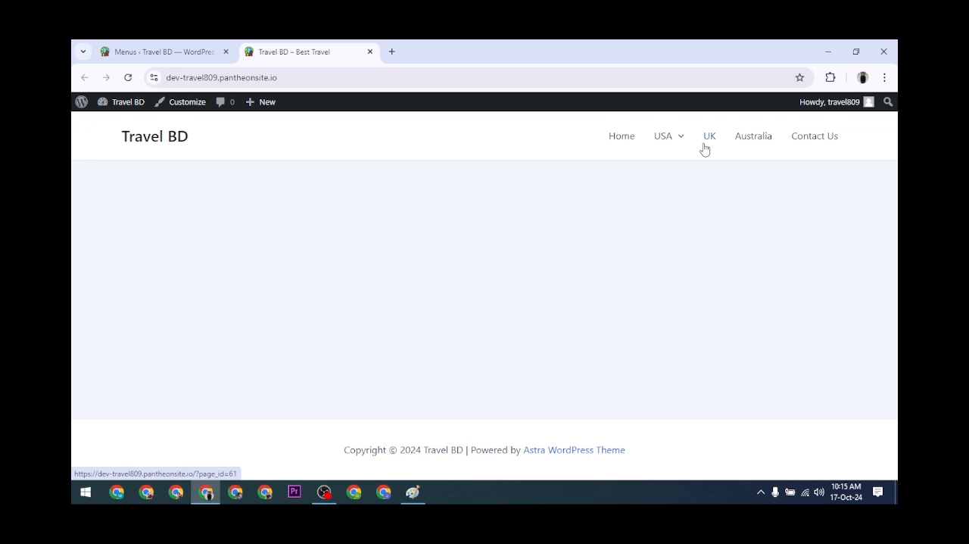
pyautogui.click(168, 47)
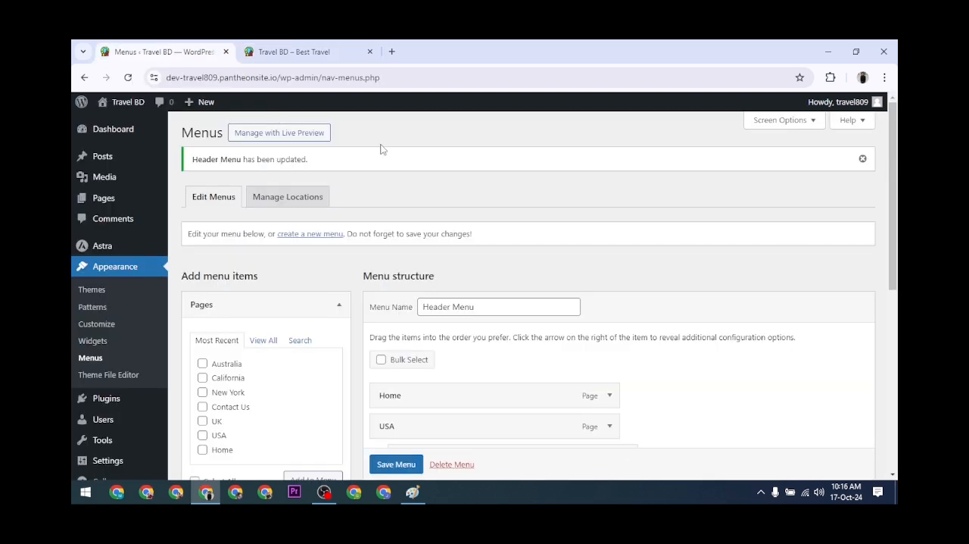
# Show all pages available for adding to the menu and review the Header Menu structure.
pyautogui.scroll(-1, 443, 314)
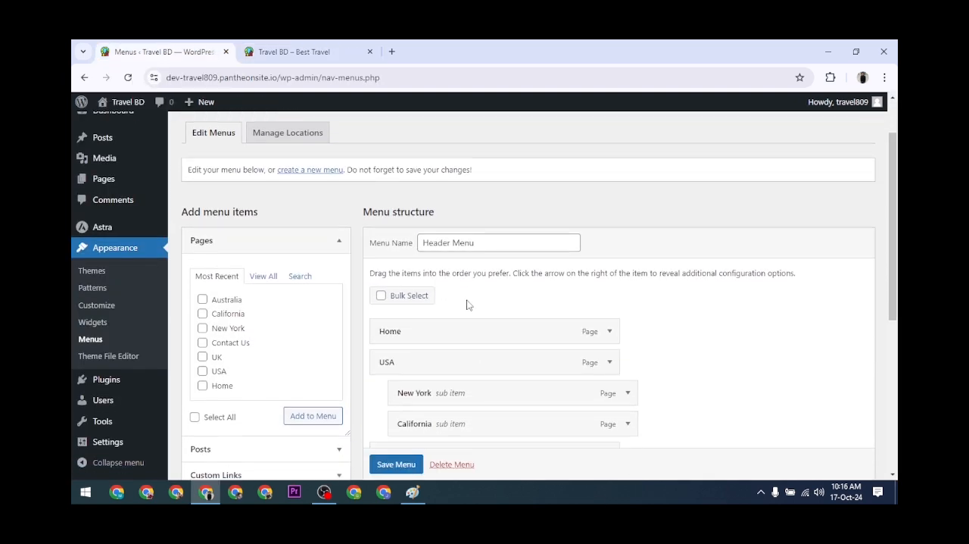
pyautogui.scroll(-1, 464, 301)
pyautogui.click(263, 219)
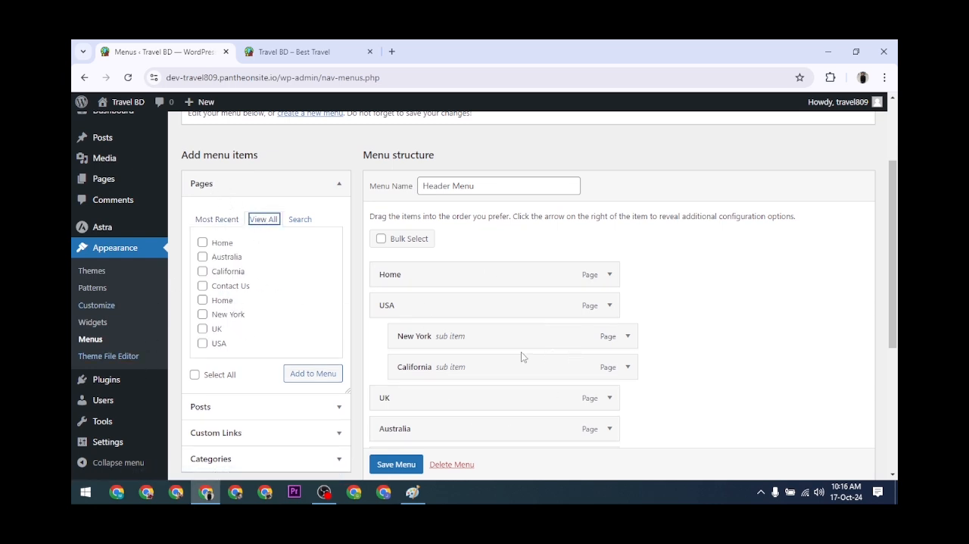
pyautogui.scroll(2, 521, 352)
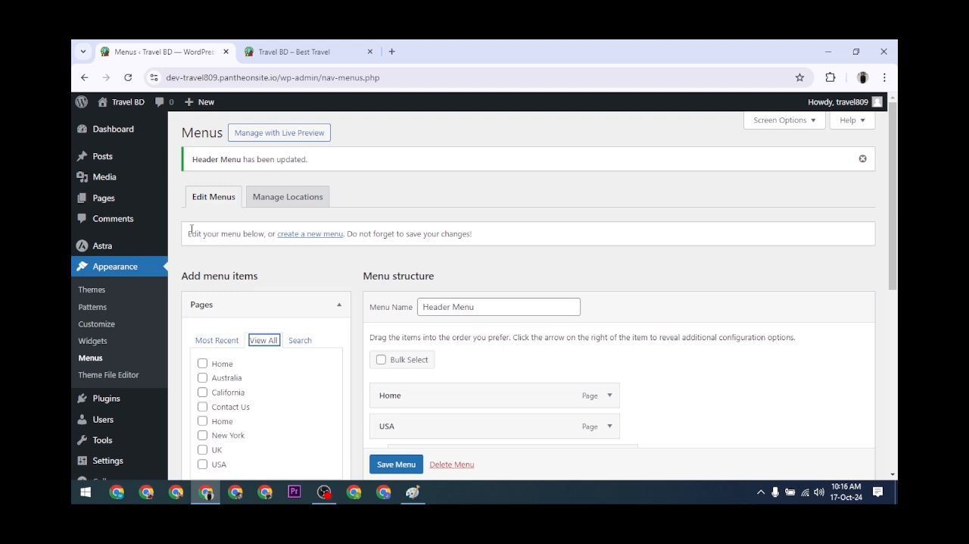
# Add a new page titled "Privacy & Policy" from the Pages list and publish it.
pyautogui.click(103, 199)
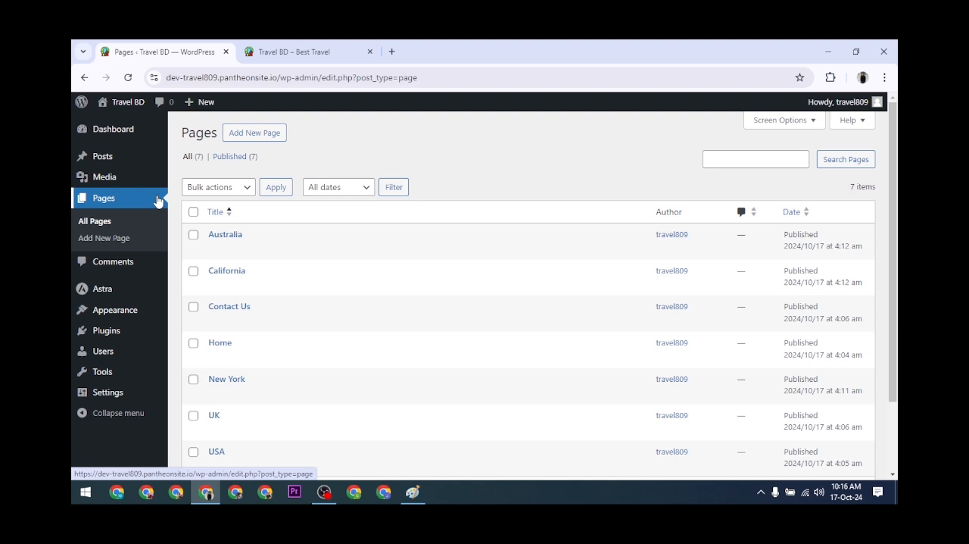
pyautogui.click(245, 137)
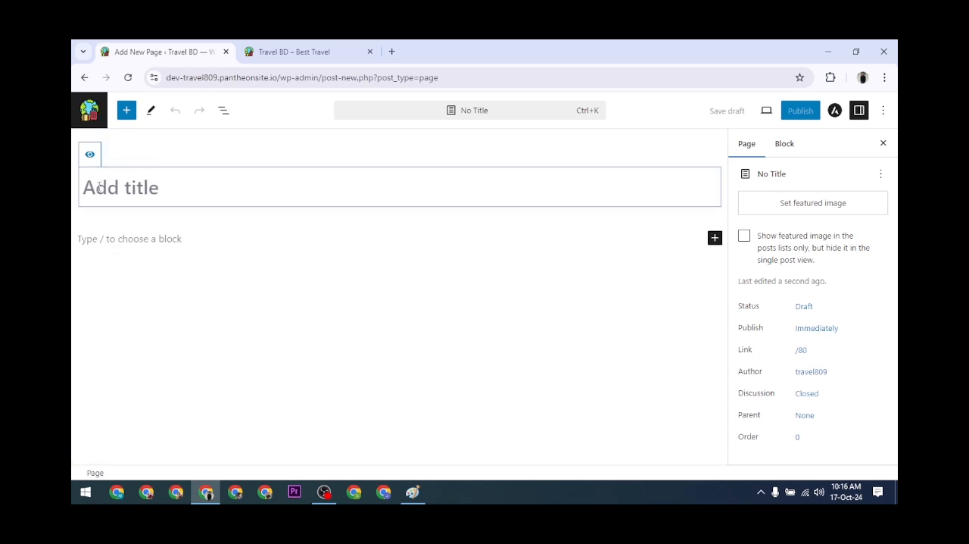
pyautogui.write('Privacy ')
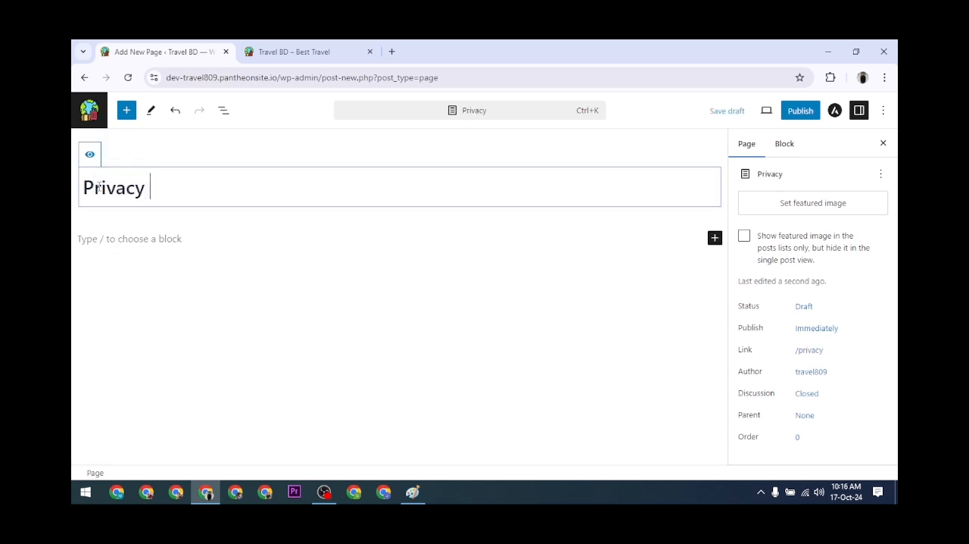
pyautogui.write('&')
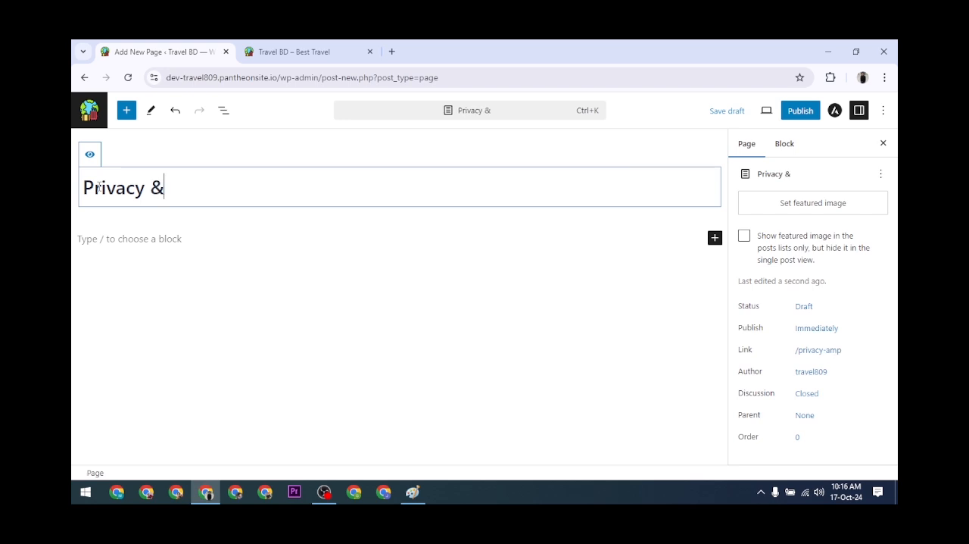
pyautogui.write(' Plo')
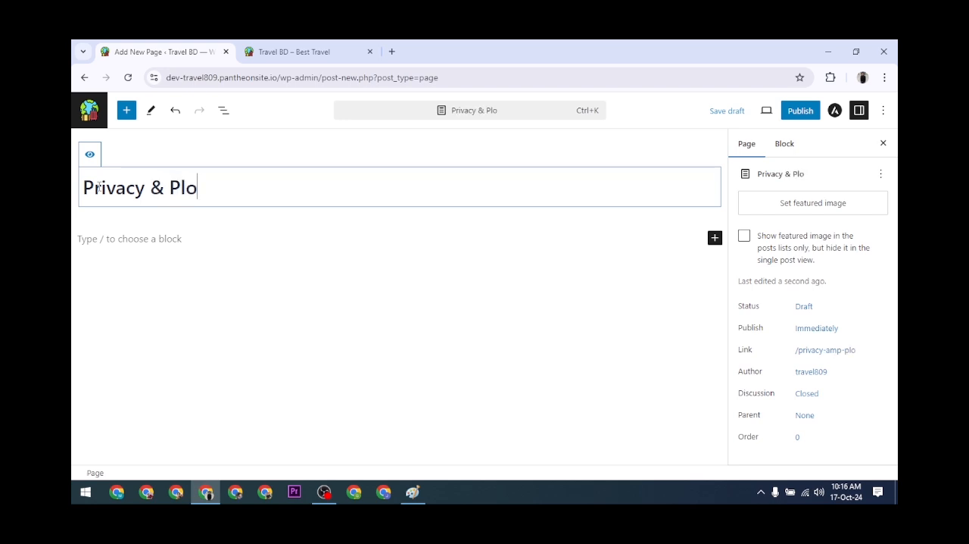
pyautogui.press('BackSpace')
pyautogui.press('BackSpace')
pyautogui.write('olicy')
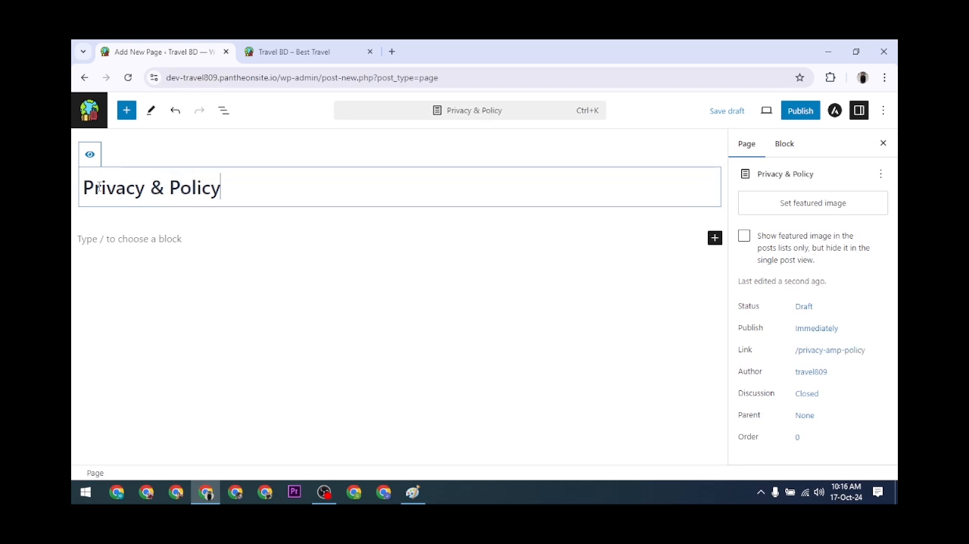
pyautogui.click(799, 110)
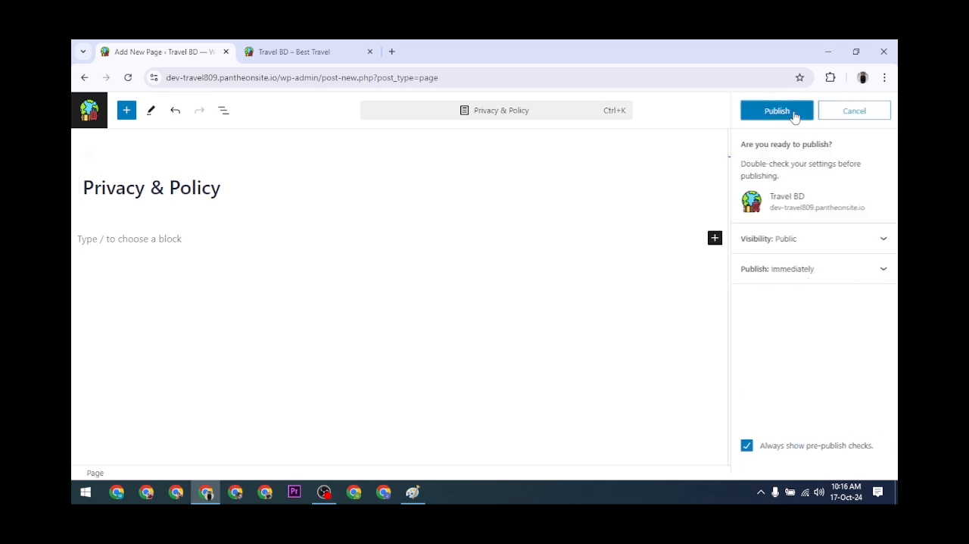
pyautogui.click(792, 111)
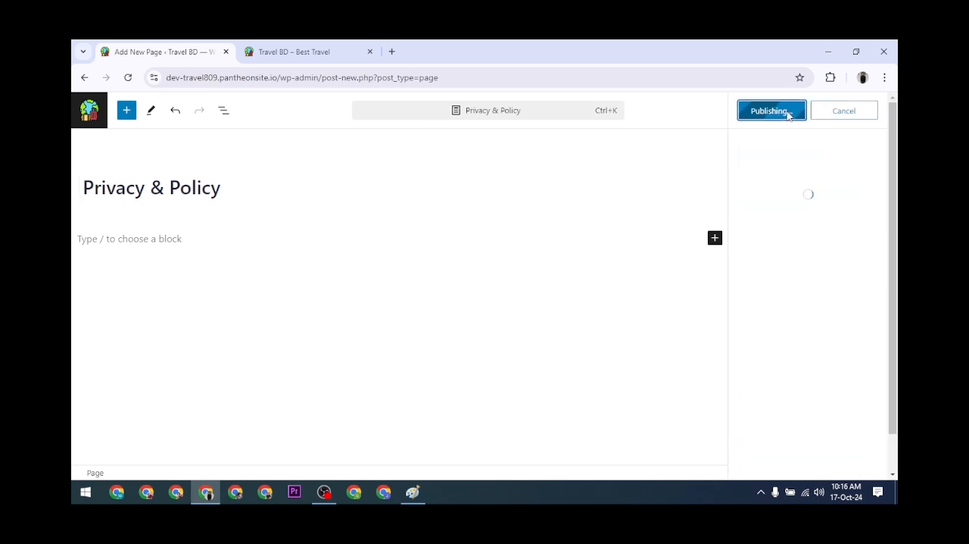
# Go back and create another new page titled "Terms & Conditions", then publish it.
pyautogui.click(84, 77)
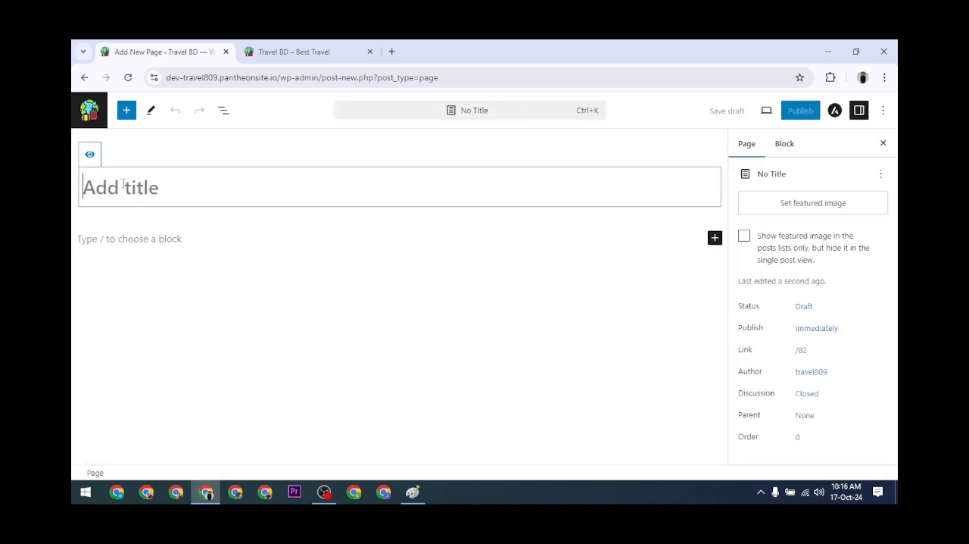
pyautogui.write('Terms and')
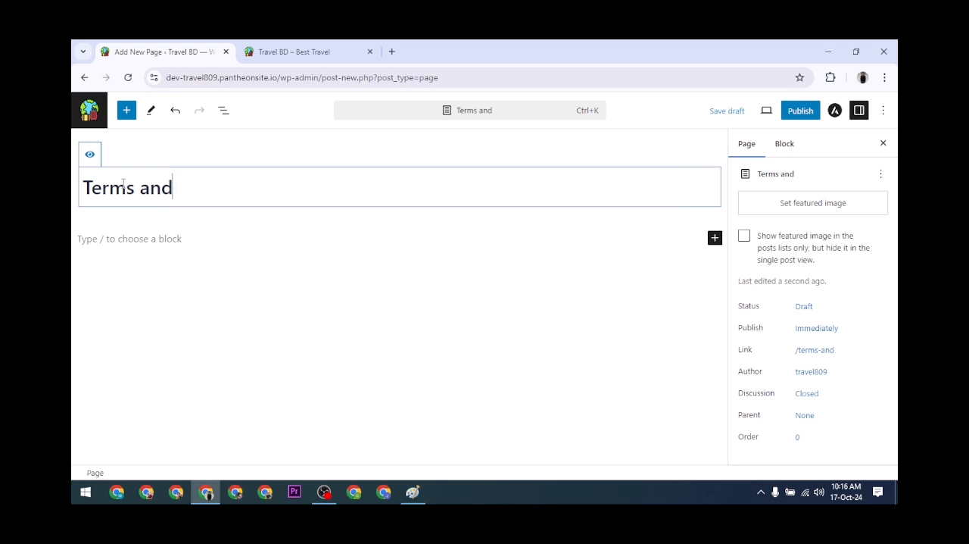
pyautogui.press('BackSpace')
pyautogui.press('BackSpace')
pyautogui.press('BackSpace')
pyautogui.press('BackSpace')
pyautogui.write('& ')
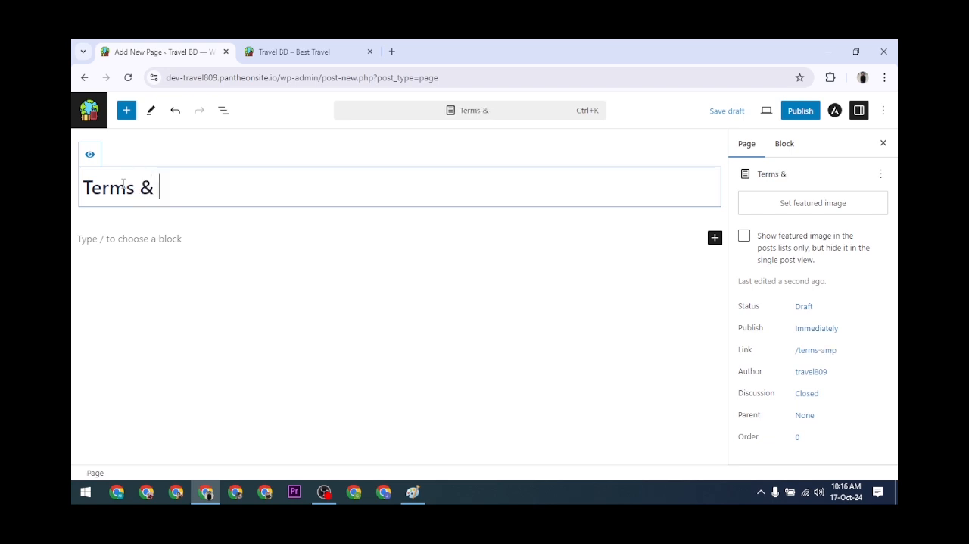
pyautogui.write('Conditions')
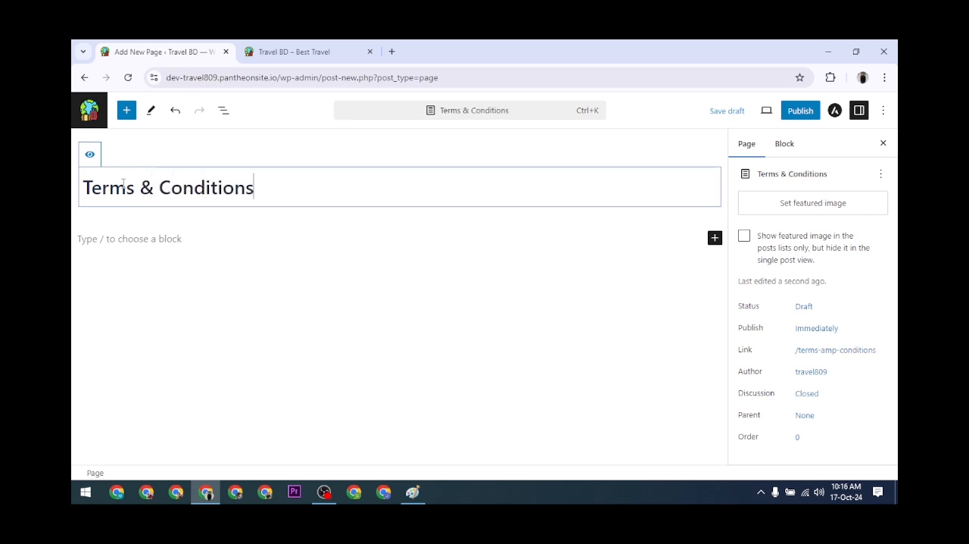
pyautogui.click(791, 111)
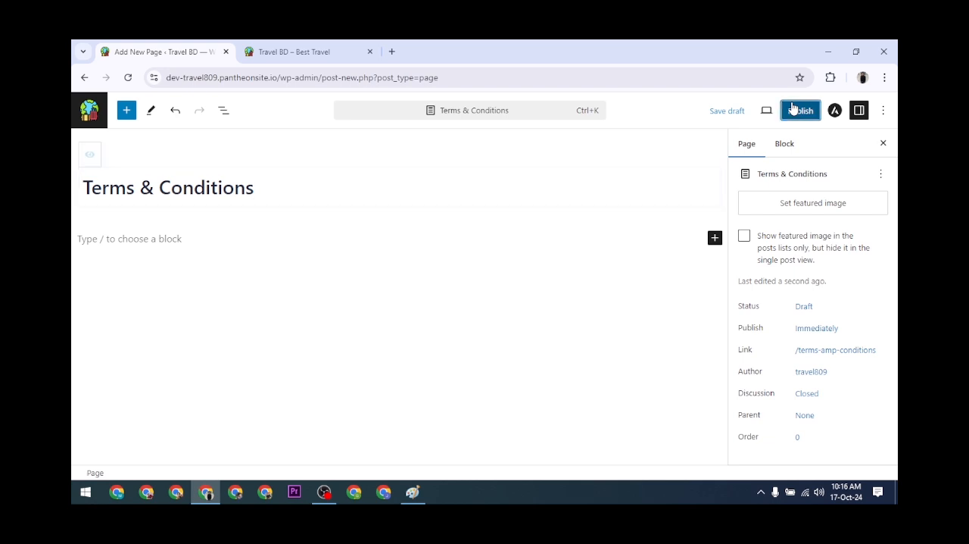
pyautogui.click(790, 111)
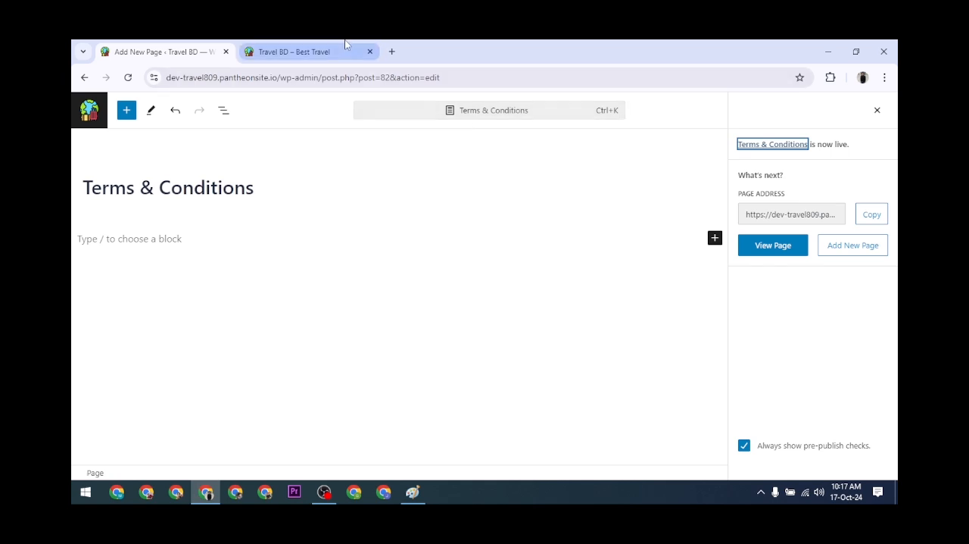
# Return to the Pages list and look for the Privacy & Policy and Terms & Conditions entries.
pyautogui.click(84, 77)
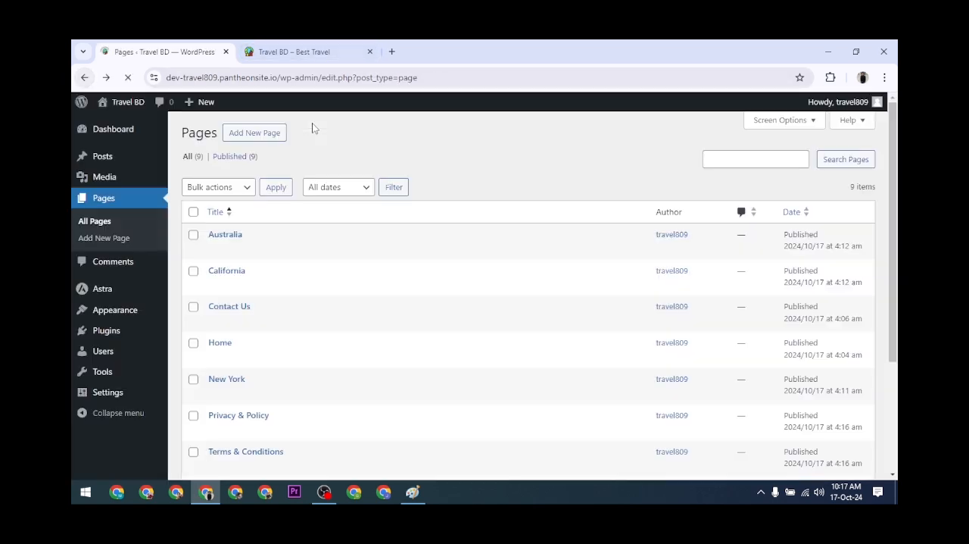
pyautogui.scroll(-3, 288, 385)
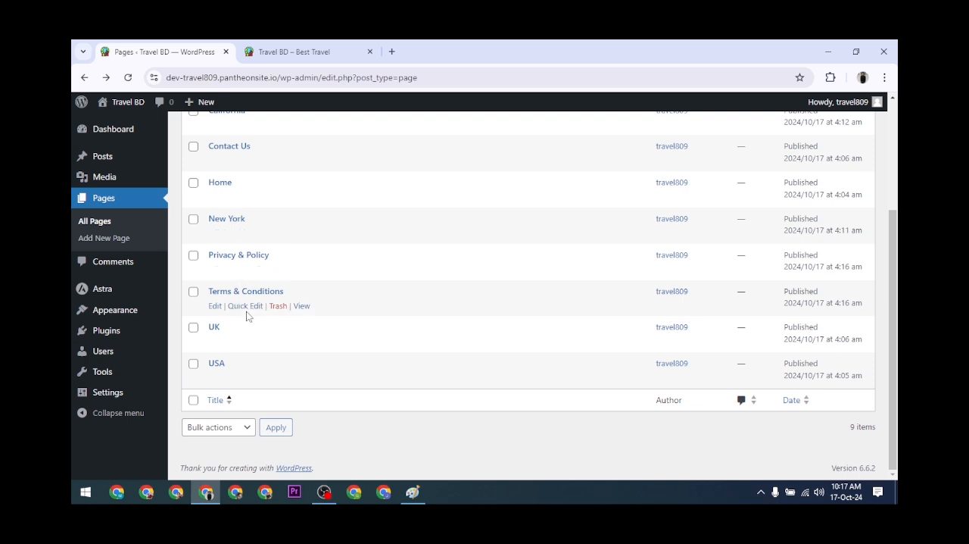
pyautogui.scroll(3, 249, 316)
# Open the menu editor, review all available pages and the Header Menu items, then switch to the live site.
pyautogui.moveTo(106, 309)
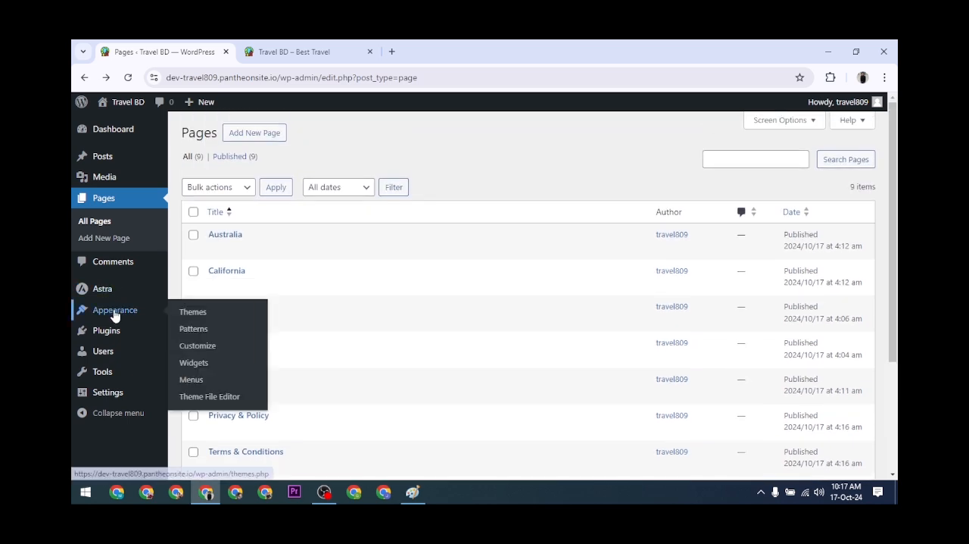
pyautogui.click(198, 379)
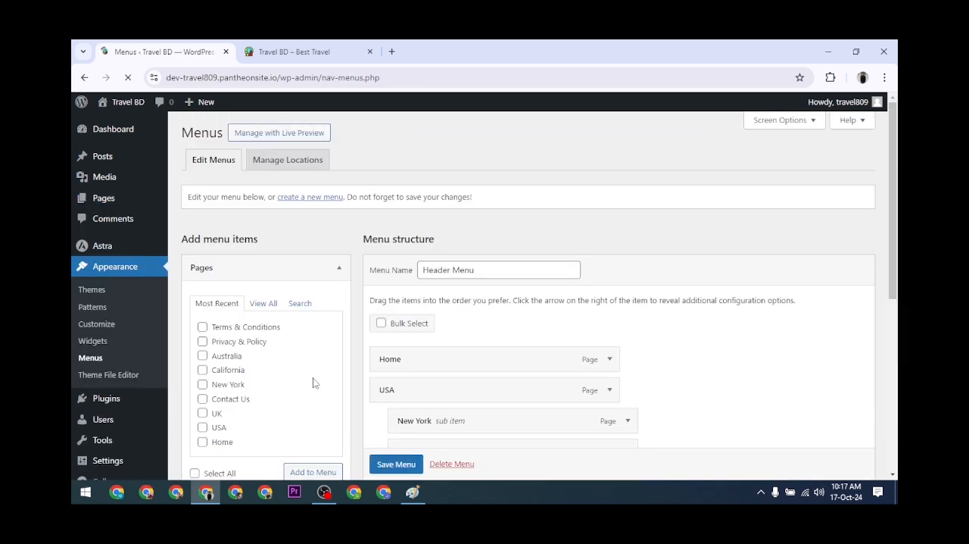
pyautogui.click(268, 306)
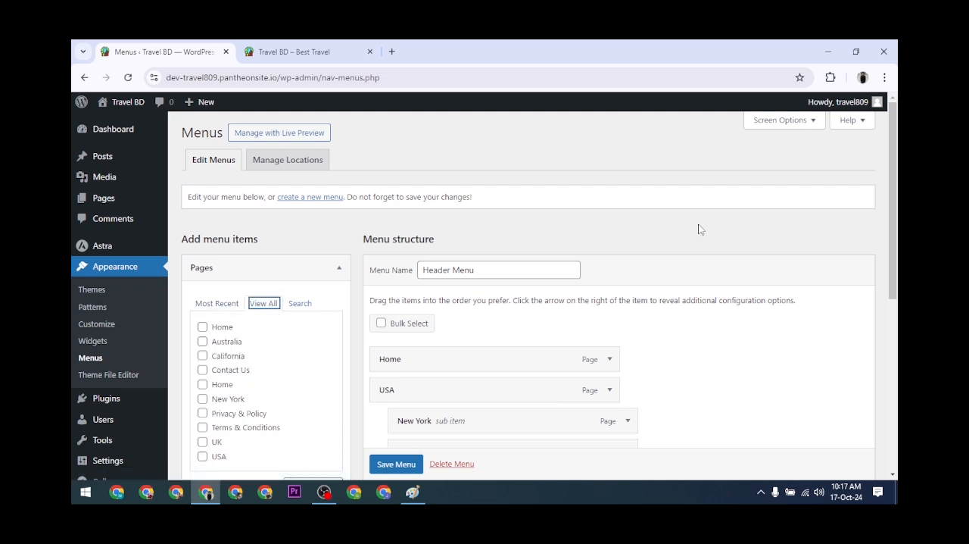
pyautogui.scroll(-3, 487, 335)
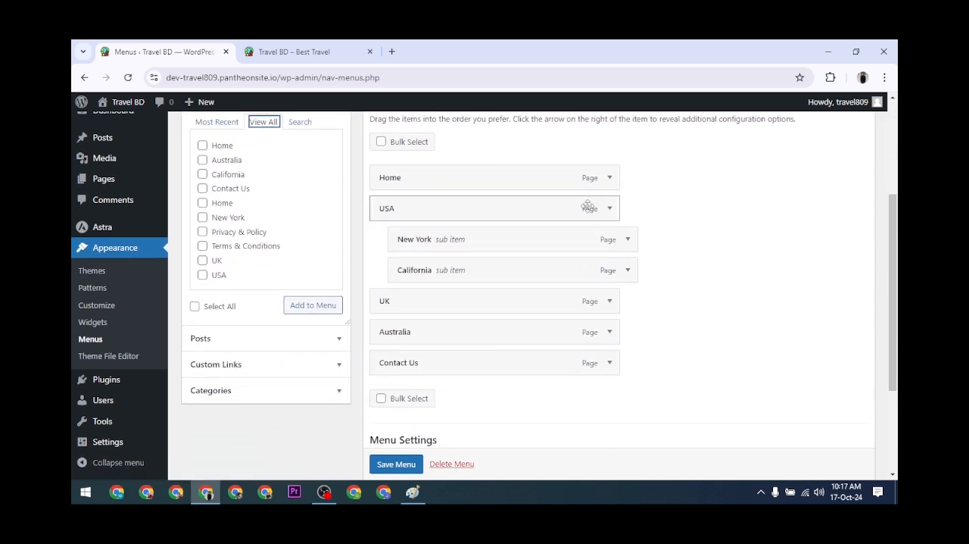
pyautogui.scroll(3, 590, 206)
pyautogui.click(291, 52)
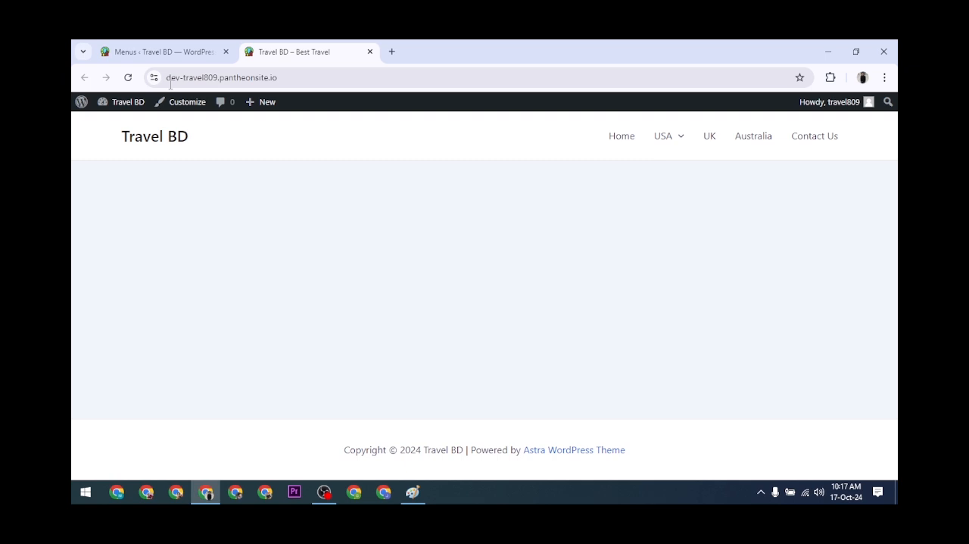
# Reload the live site, then return to the menu editor and create a menu named "Footer Menu" assigned to the Footer Menu display location.
pyautogui.click(128, 77)
pyautogui.click(160, 51)
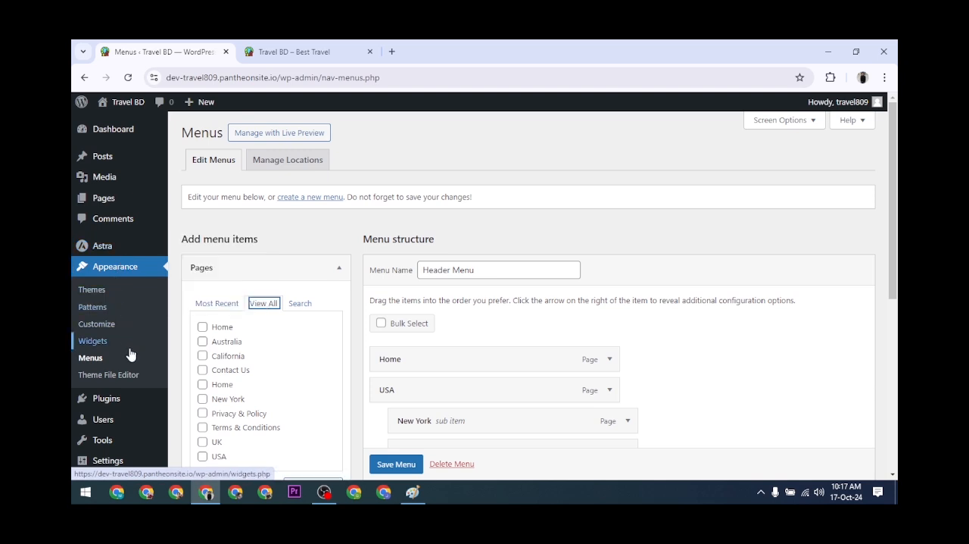
pyautogui.click(327, 201)
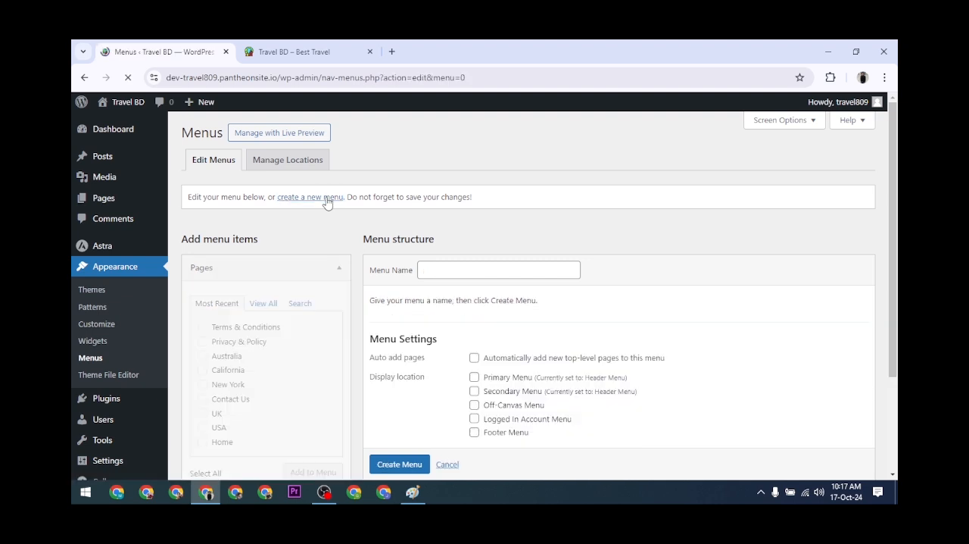
pyautogui.click(442, 273)
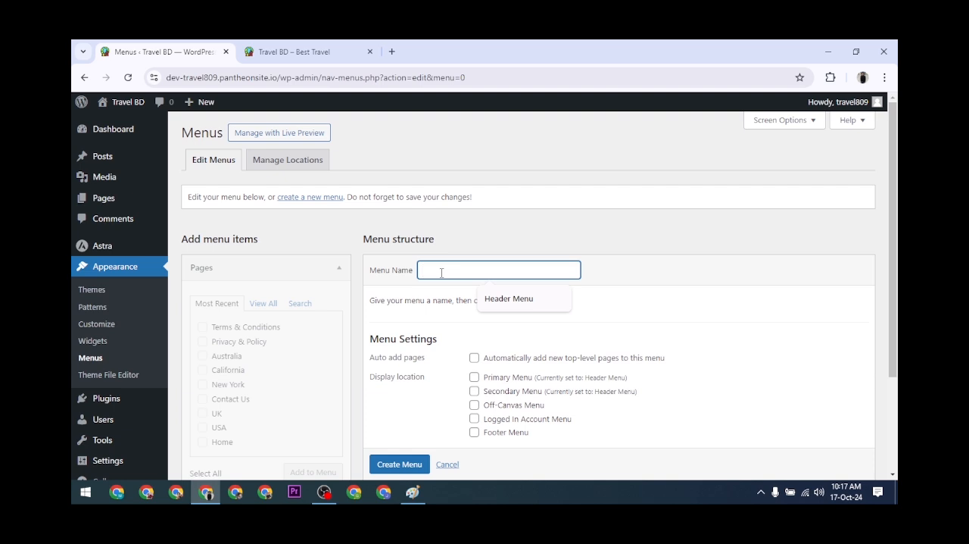
pyautogui.write('Foot')
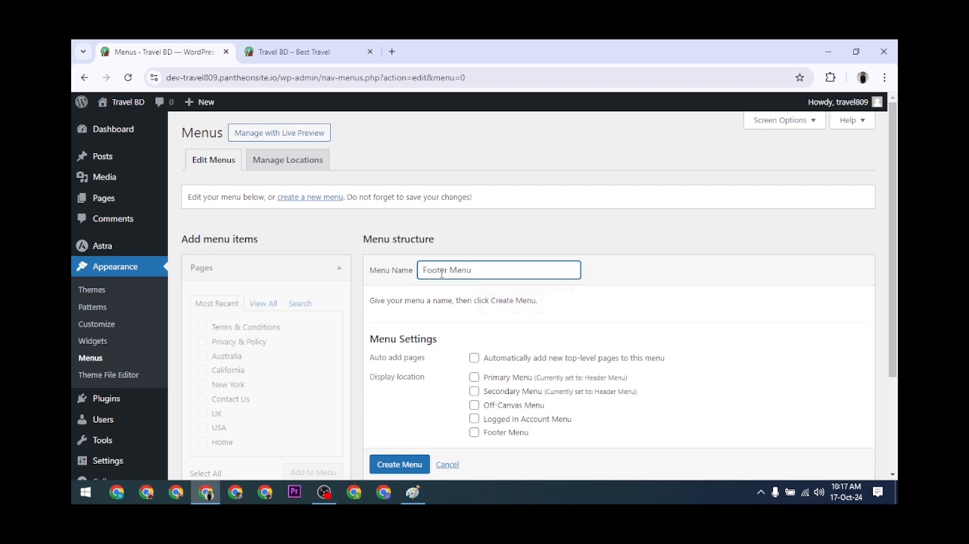
pyautogui.write('er Menu')
pyautogui.click(474, 433)
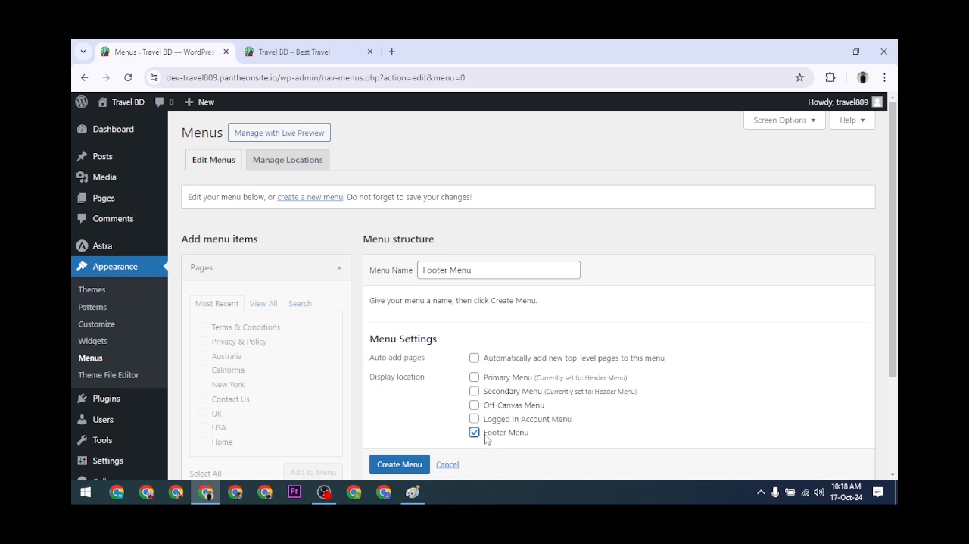
pyautogui.scroll(-1, 400, 465)
pyautogui.click(400, 437)
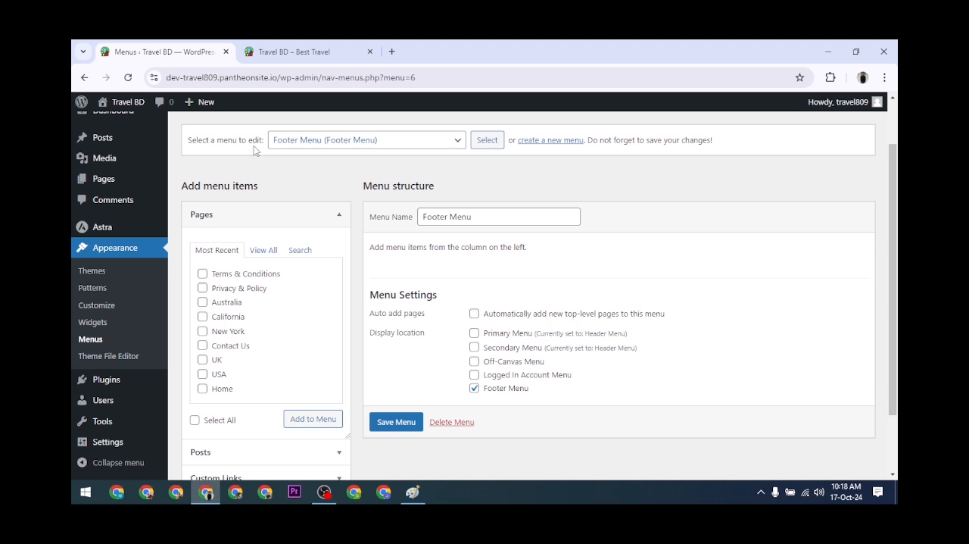
# Load the Header Menu in the menu editor to review its items, then switch back to editing the Footer Menu.
pyautogui.click(458, 140)
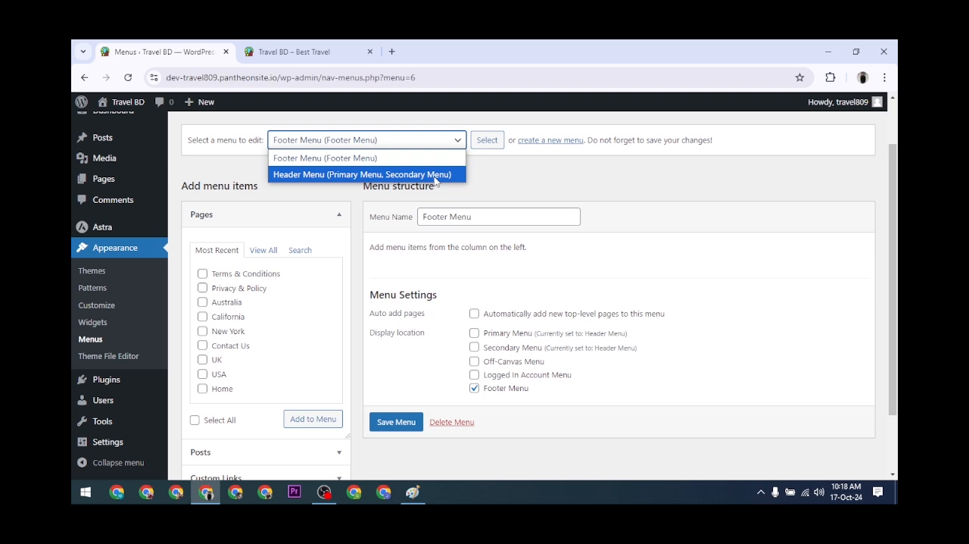
pyautogui.click(370, 175)
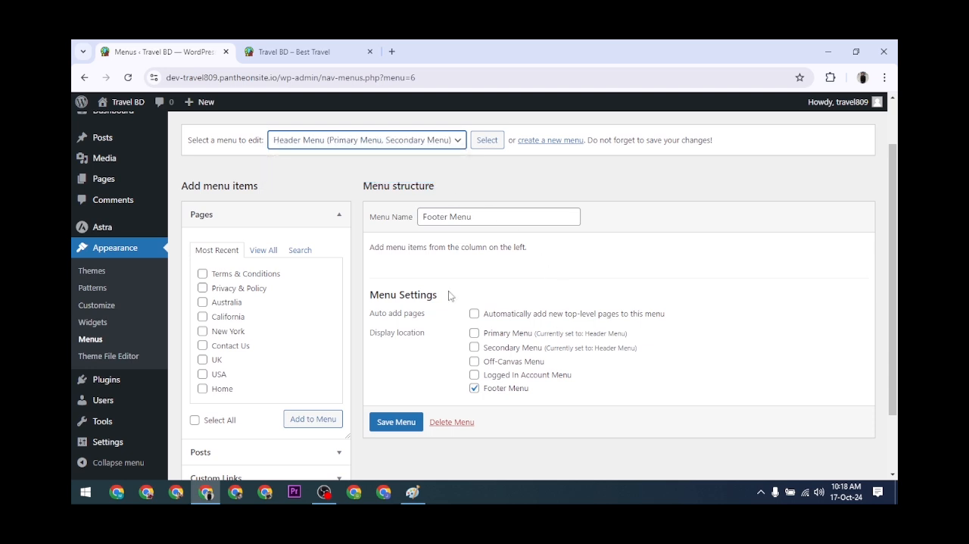
pyautogui.click(487, 141)
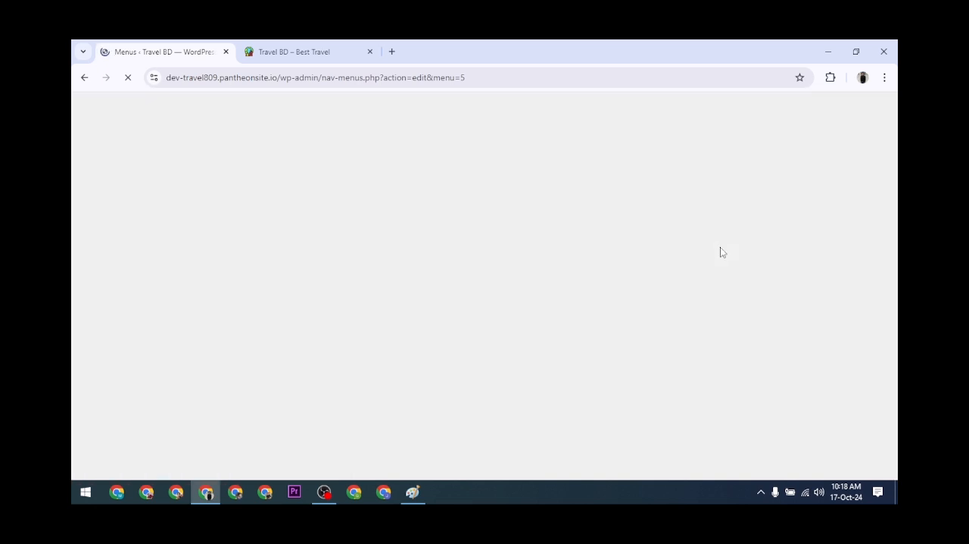
pyautogui.scroll(-2, 439, 349)
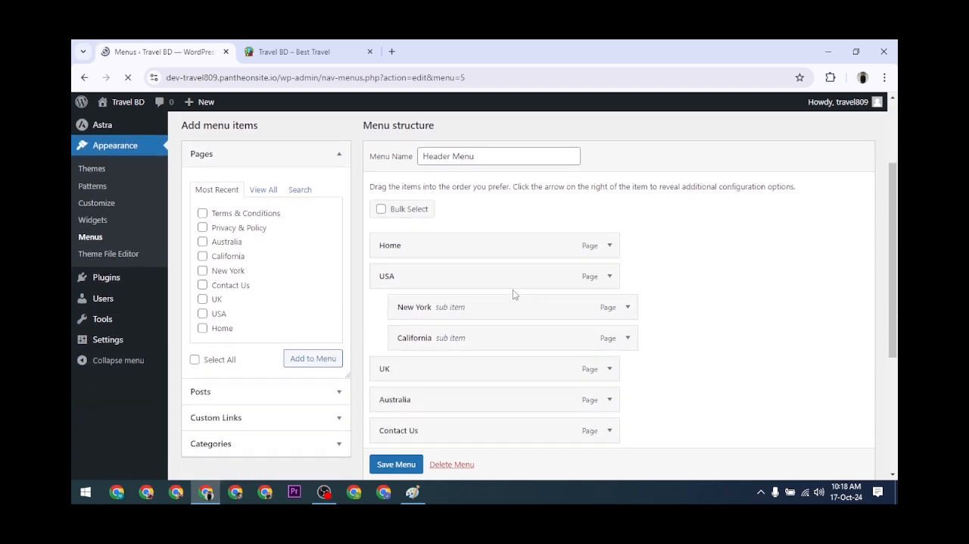
pyautogui.scroll(2, 513, 289)
pyautogui.click(454, 200)
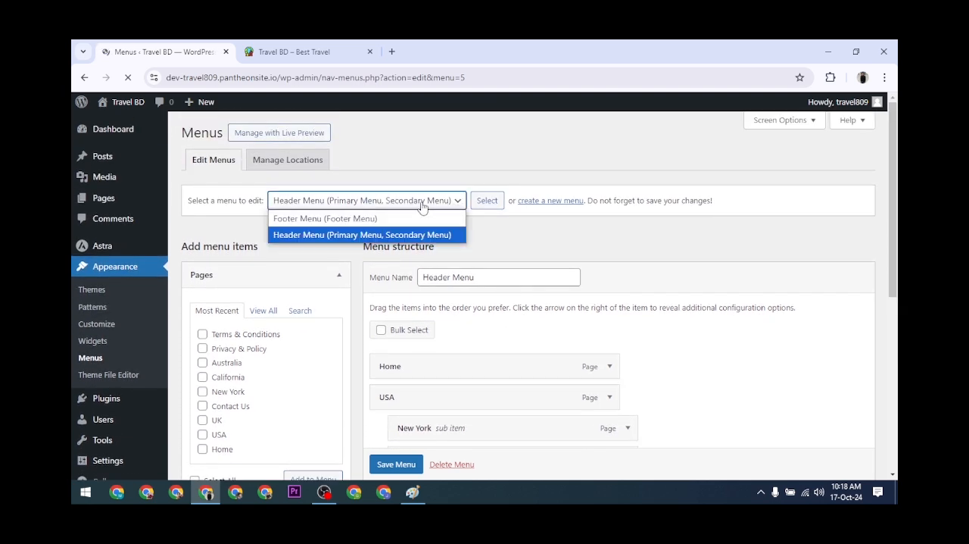
pyautogui.click(326, 219)
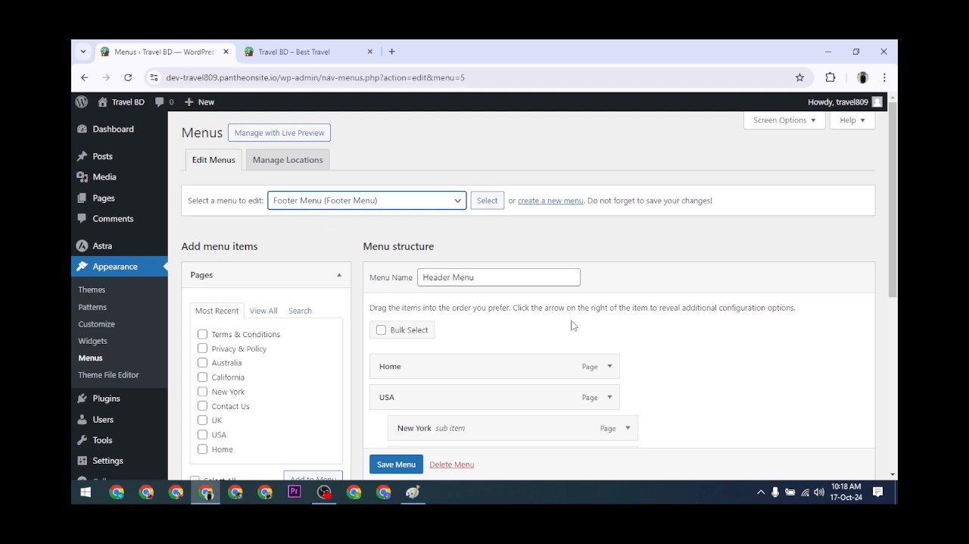
pyautogui.click(481, 206)
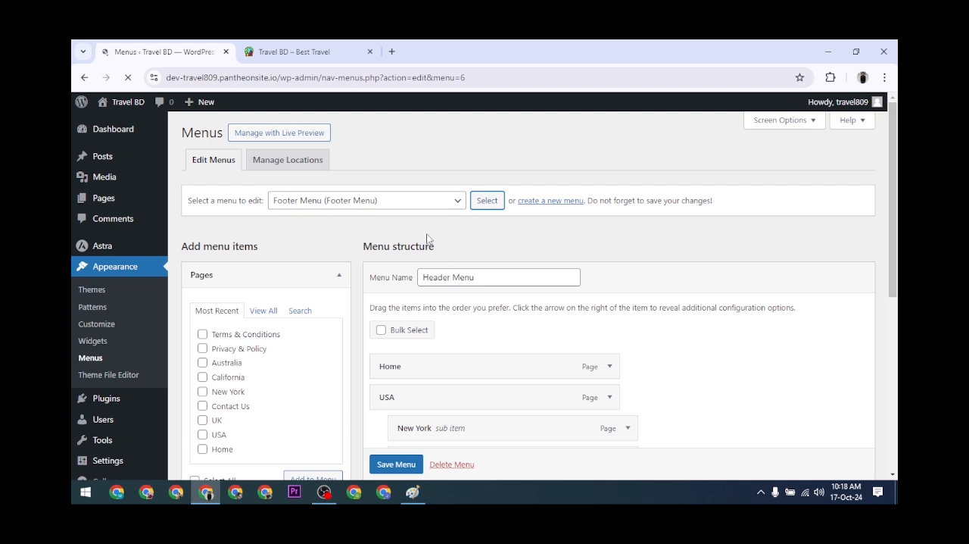
# Add the Terms & Conditions, Privacy & Policy and Home pages to the Footer Menu.
pyautogui.scroll(-1, 427, 239)
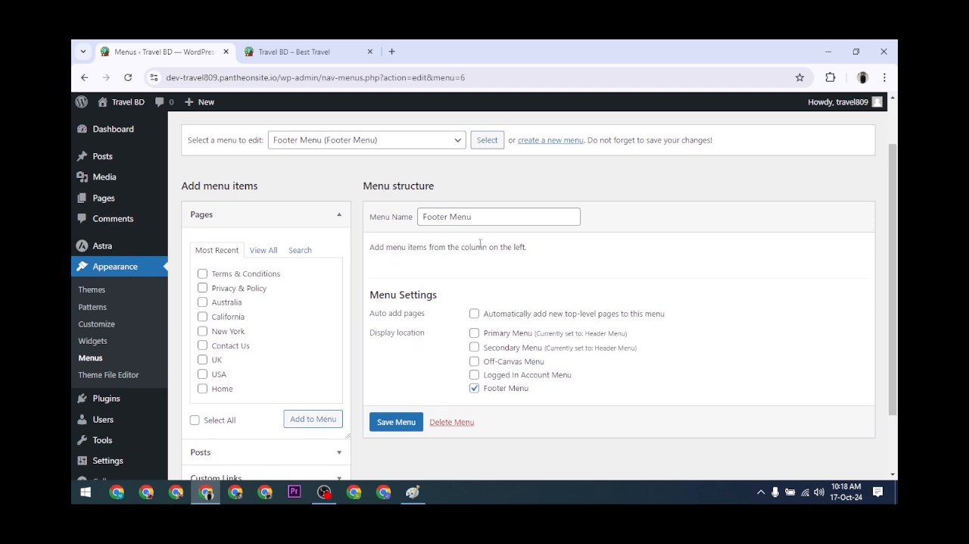
pyautogui.click(202, 274)
pyautogui.click(202, 288)
pyautogui.scroll(-1, 229, 318)
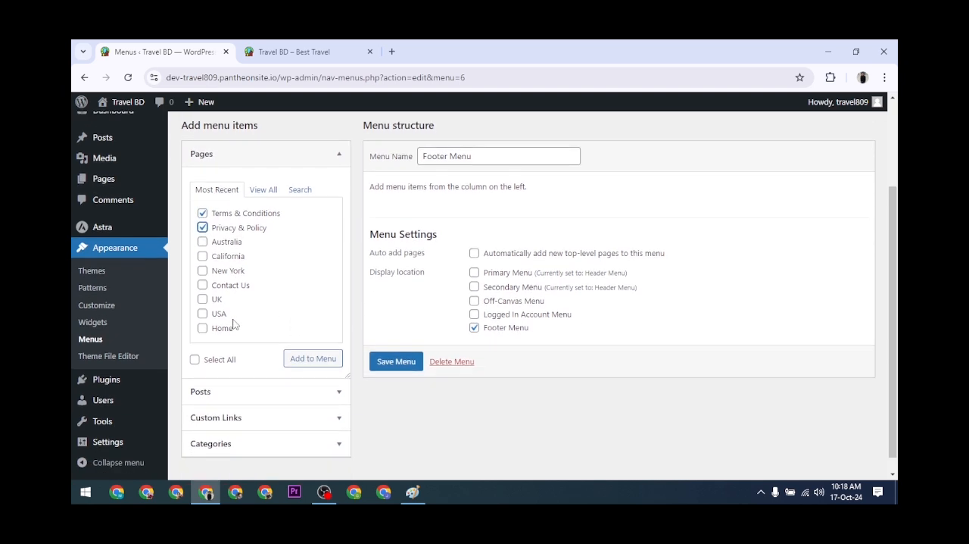
pyautogui.click(202, 328)
pyautogui.click(304, 367)
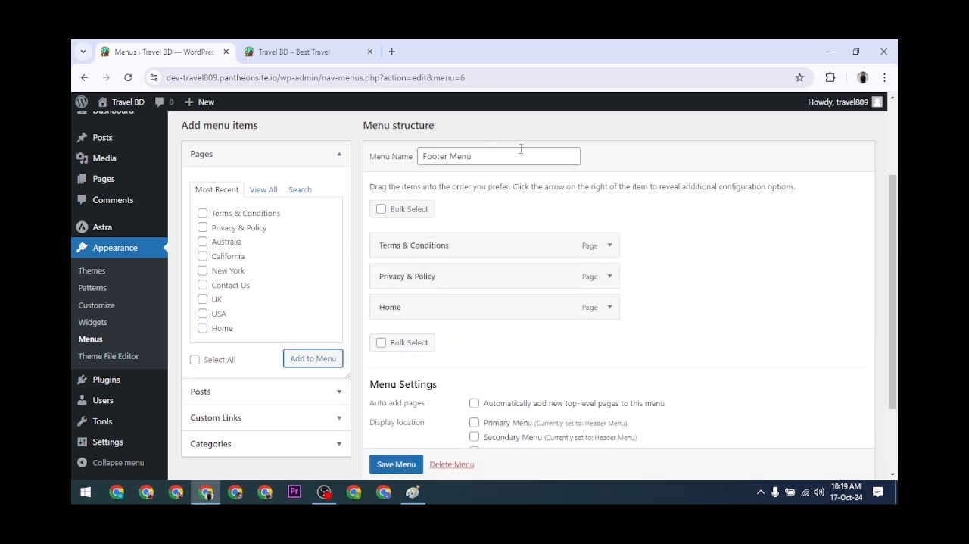
# Reorder the Footer Menu items to Home, Privacy & Policy, Terms & Conditions, and save the menu.
pyautogui.scroll(1, 513, 271)
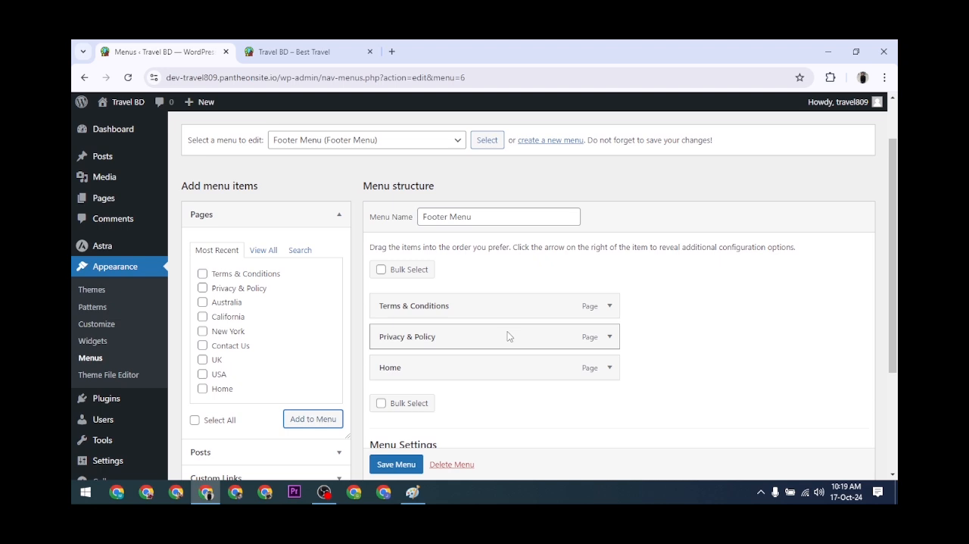
pyautogui.moveTo(457, 340); pyautogui.dragTo(453, 313)
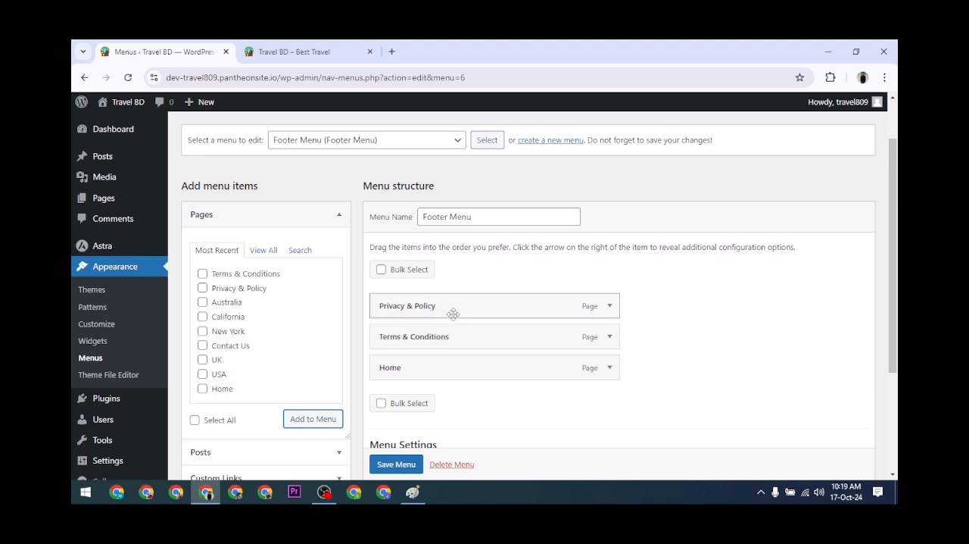
pyautogui.moveTo(422, 368); pyautogui.dragTo(428, 304)
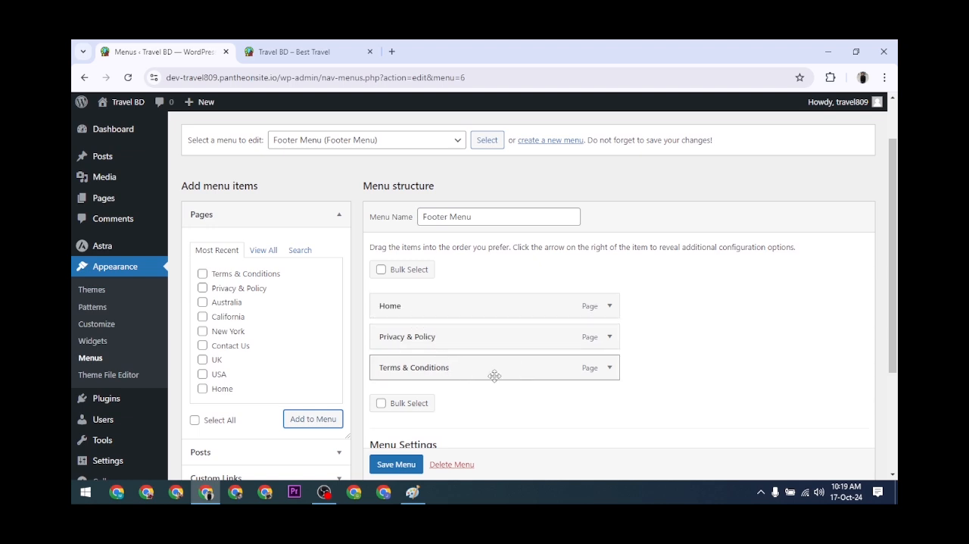
pyautogui.scroll(-1, 488, 374)
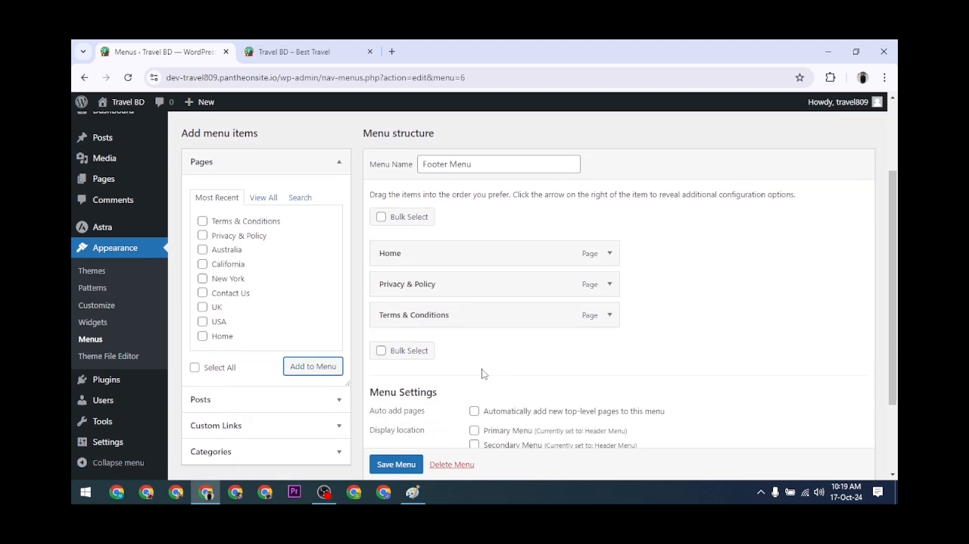
pyautogui.scroll(-1, 487, 409)
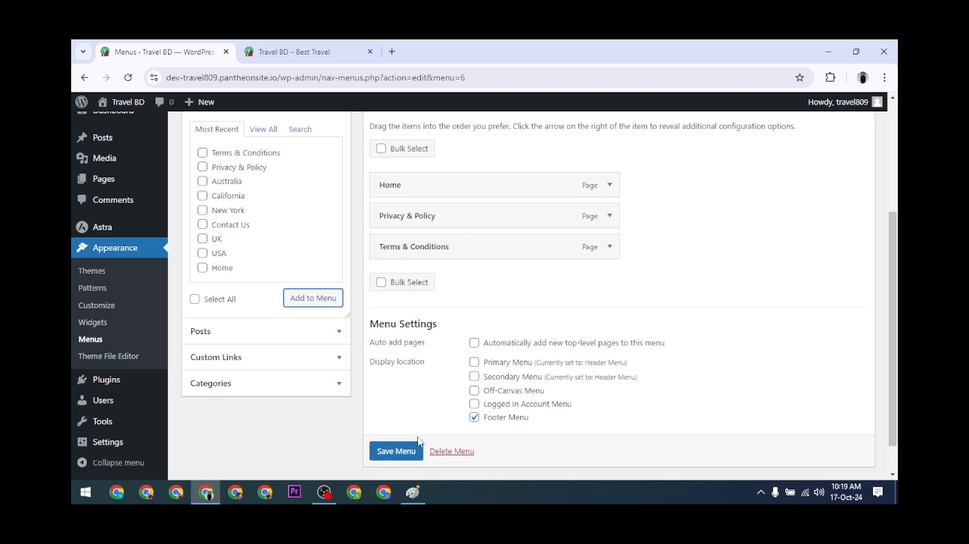
pyautogui.scroll(-1, 407, 445)
pyautogui.click(388, 429)
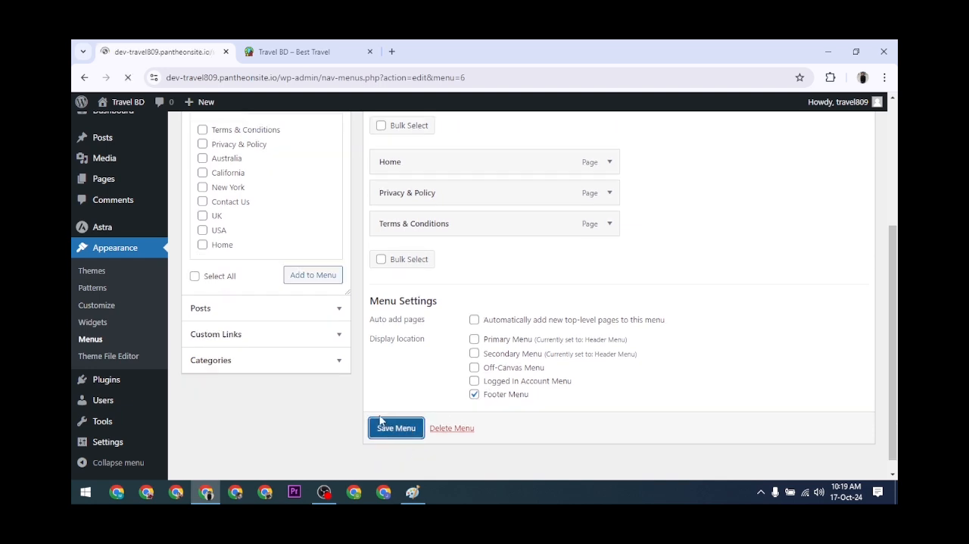
# Reload the live site to check its header and footer against the saved Footer Menu, then return to the menu editor.
pyautogui.click(309, 51)
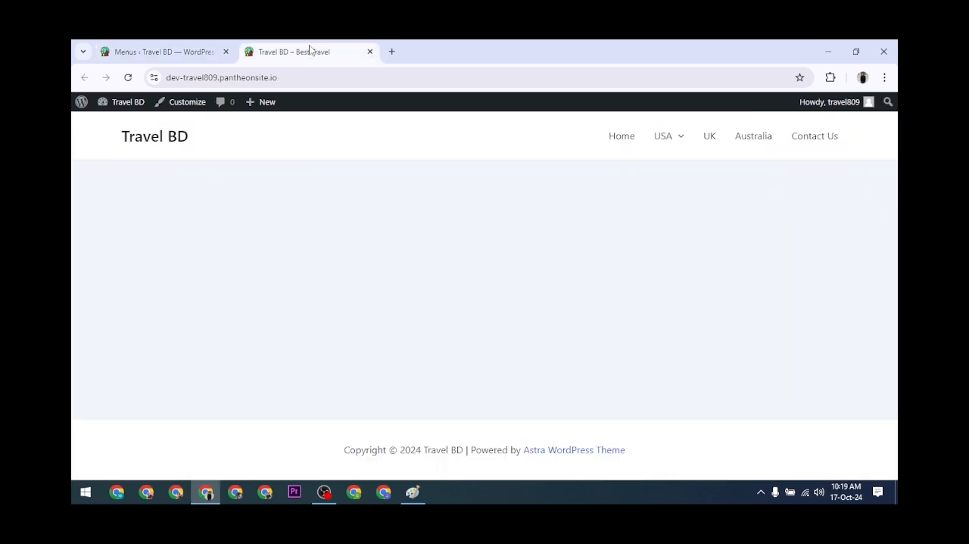
pyautogui.click(128, 77)
pyautogui.click(159, 52)
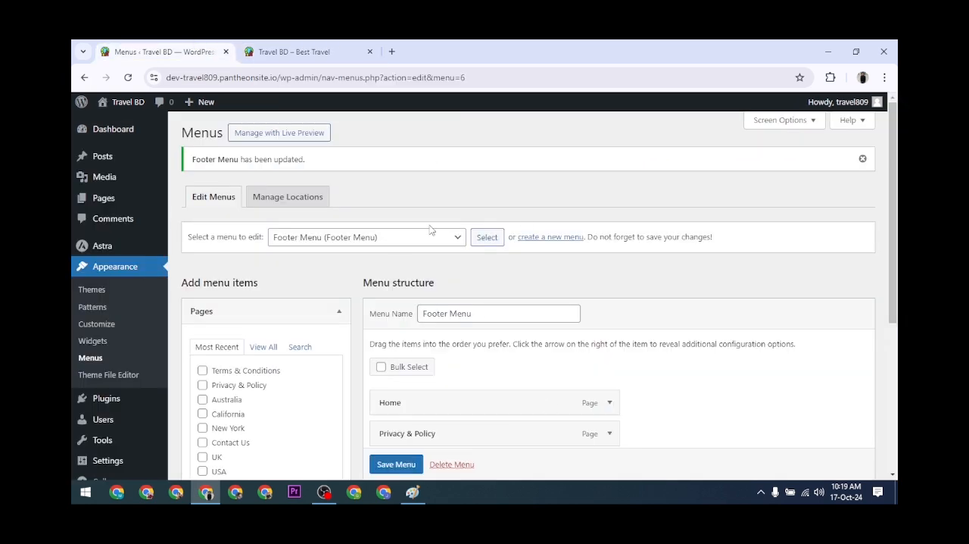
pyautogui.click(271, 47)
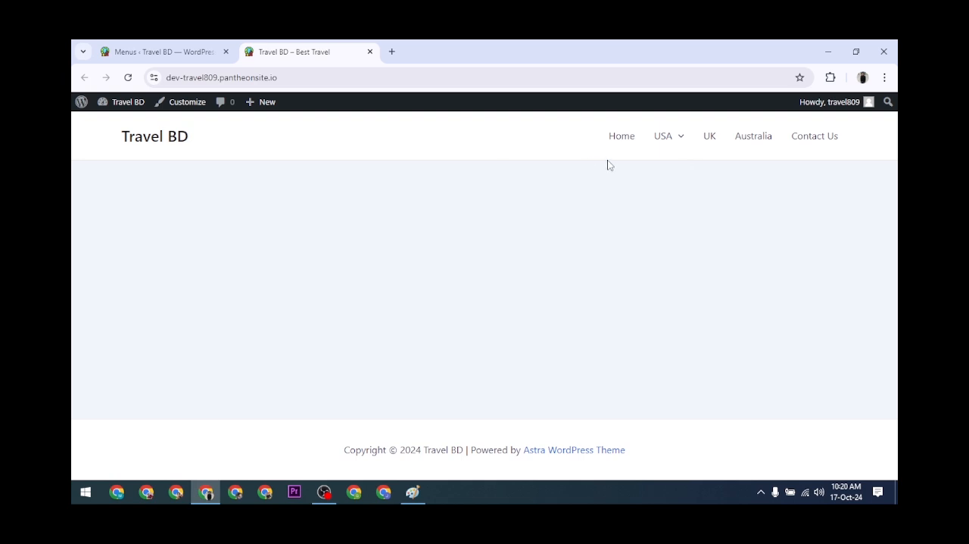
pyautogui.click(165, 45)
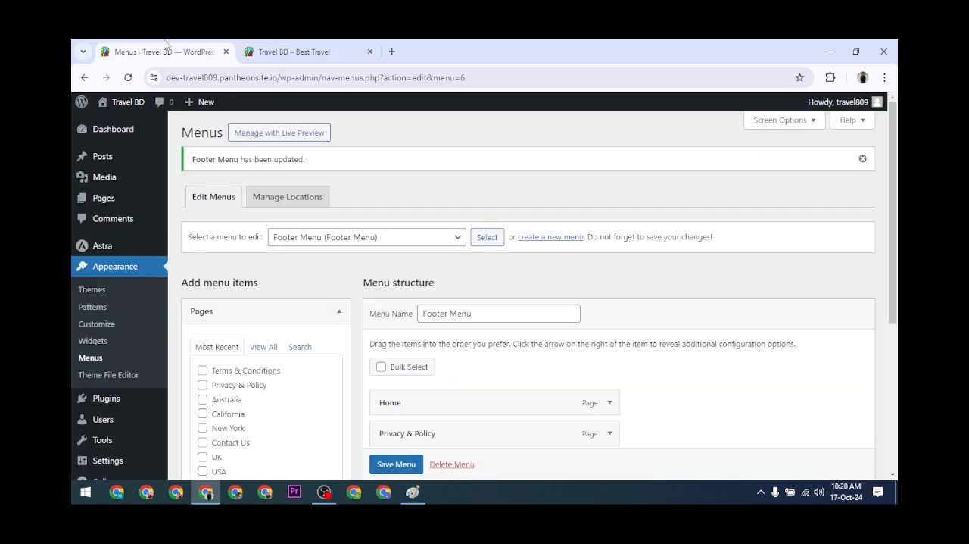